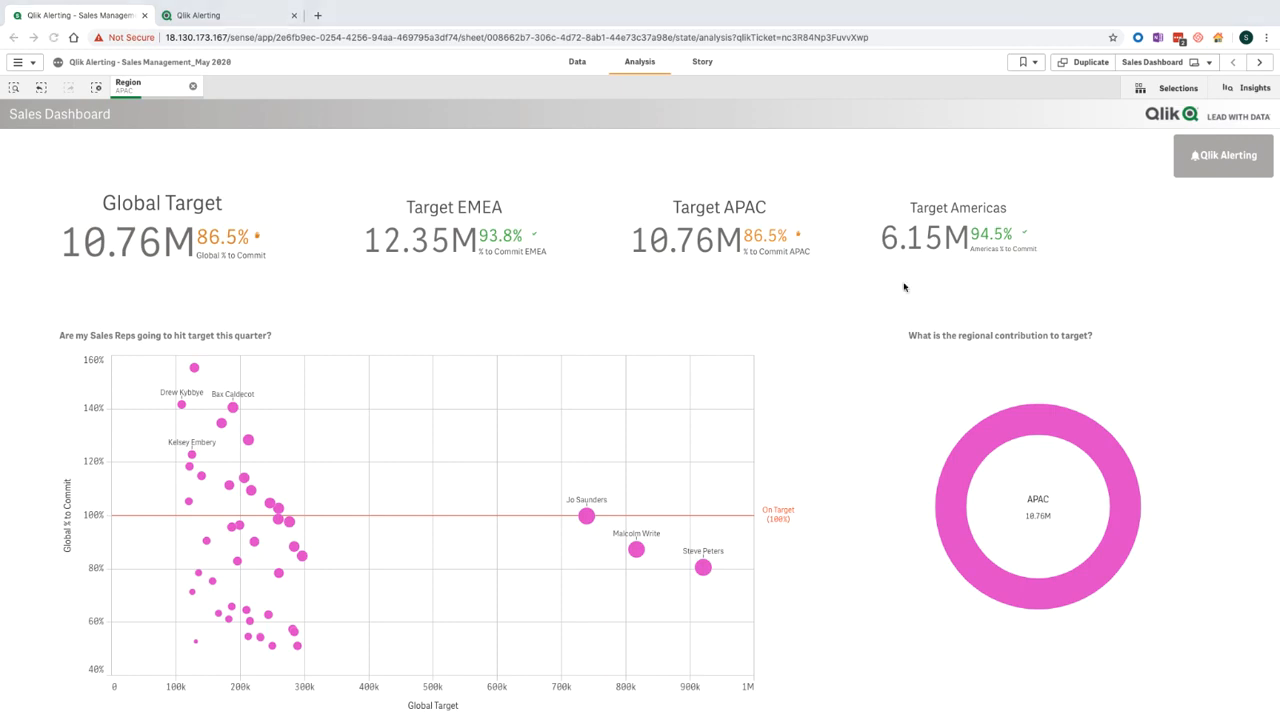
Start a new alert from the dashboard, named "Sales Monitor - APAC" with the description "Alert for APAC".
click(1226, 174)
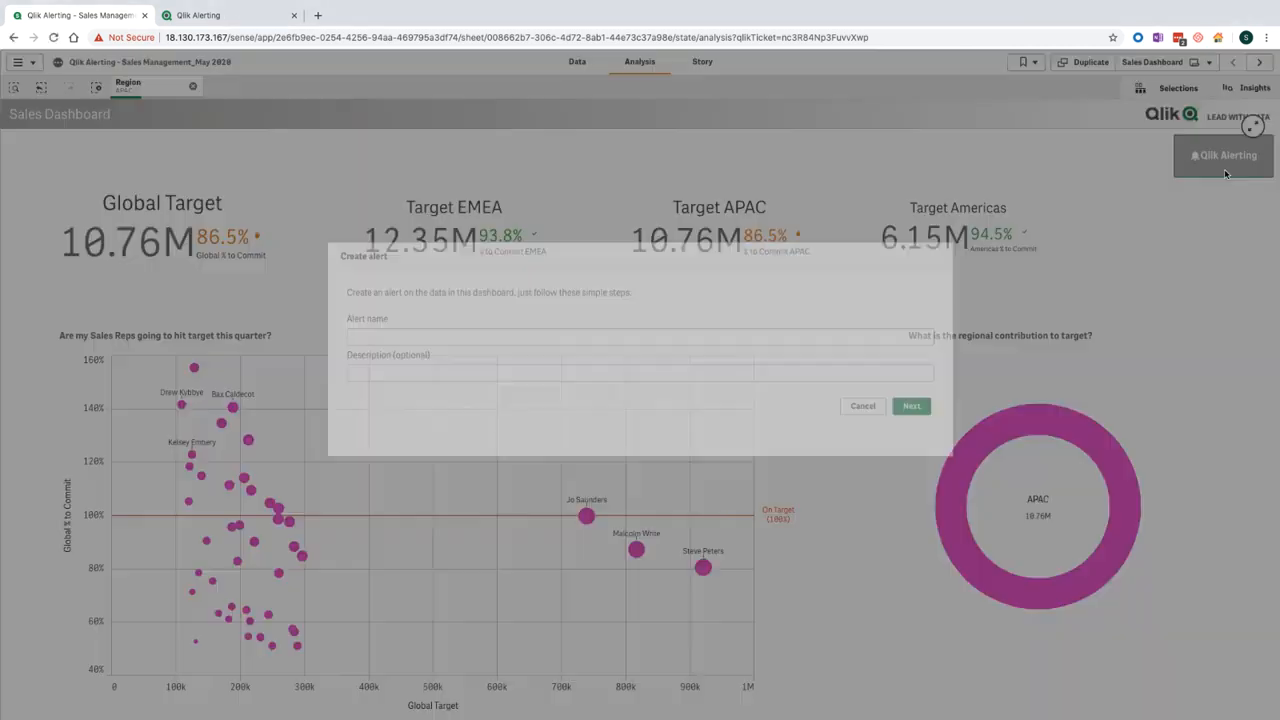
click(658, 335)
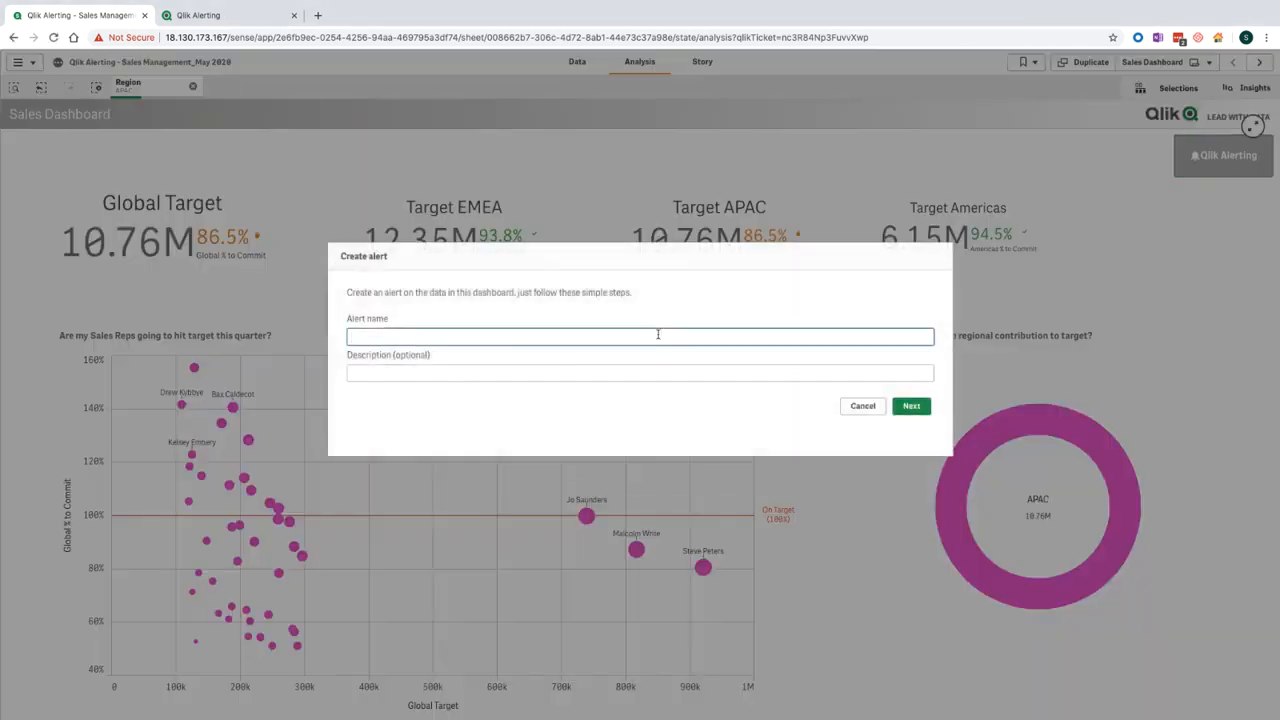
text(Sales Monitor - APAC)
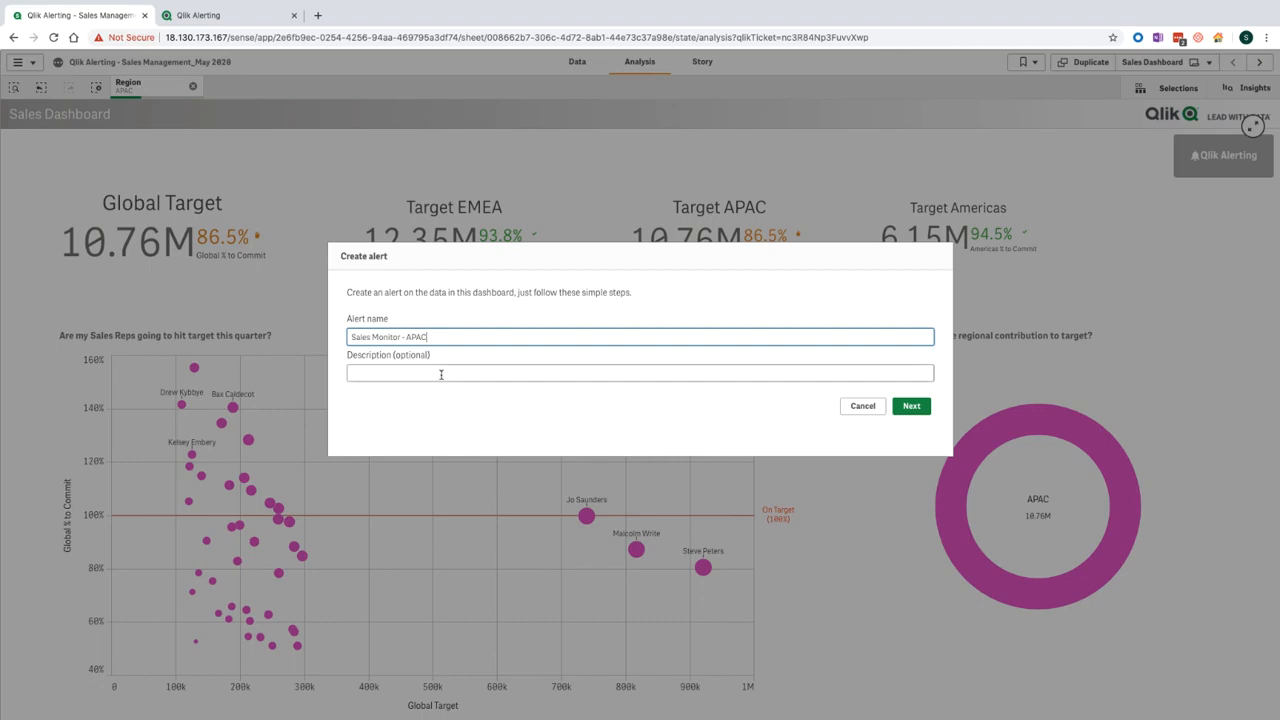
click(441, 374)
text(Aler)
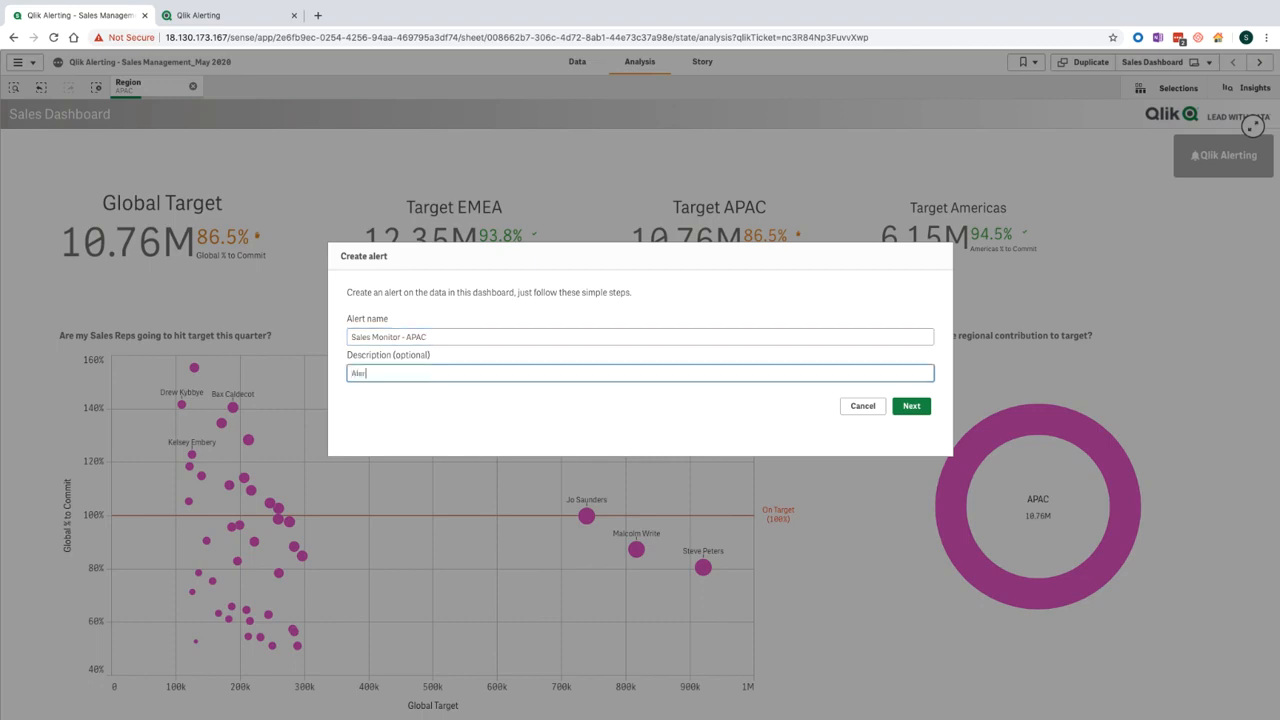
text(t for APAC)
click(764, 437)
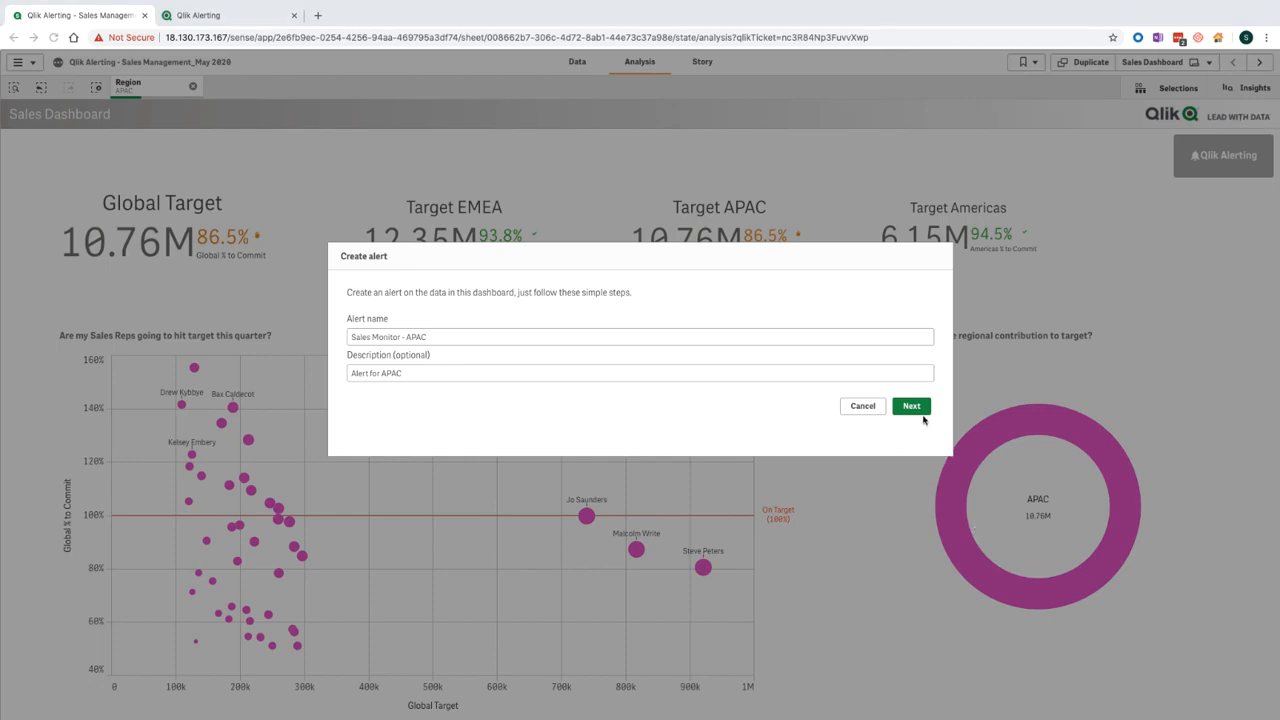
click(922, 418)
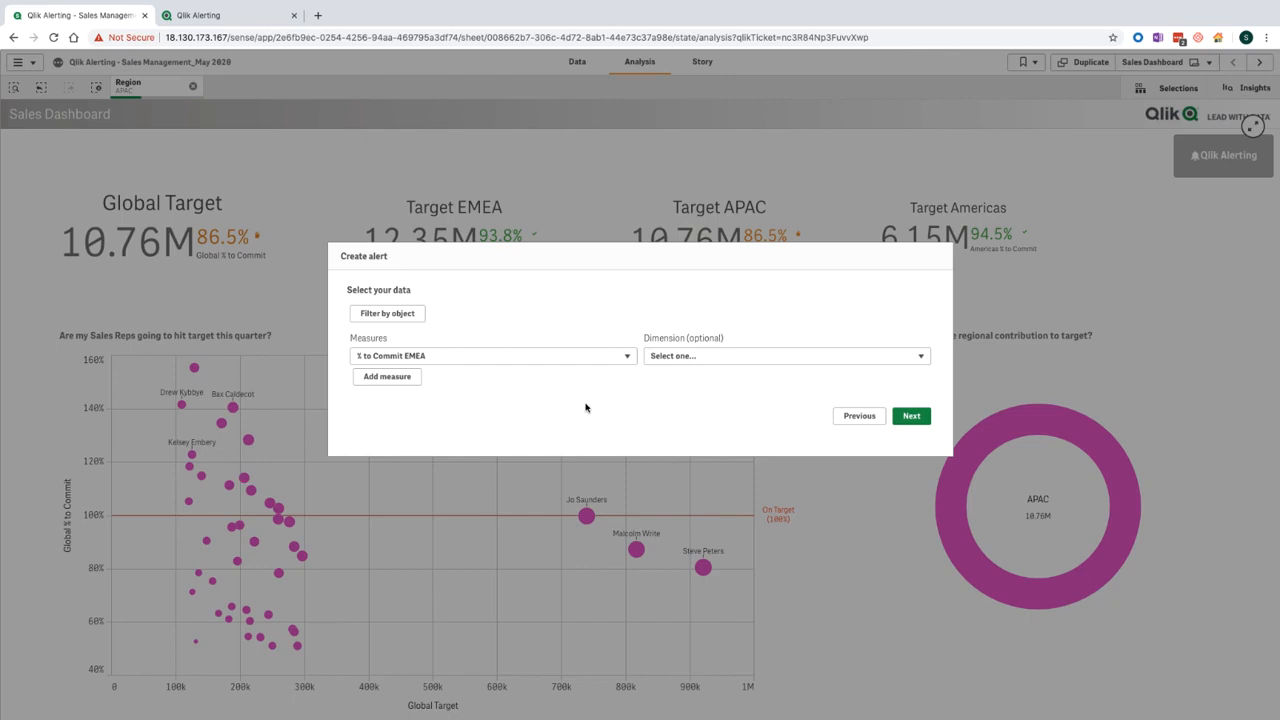
Filter the alert data by the Global Target object and add Global % to Commit as its measure.
click(629, 360)
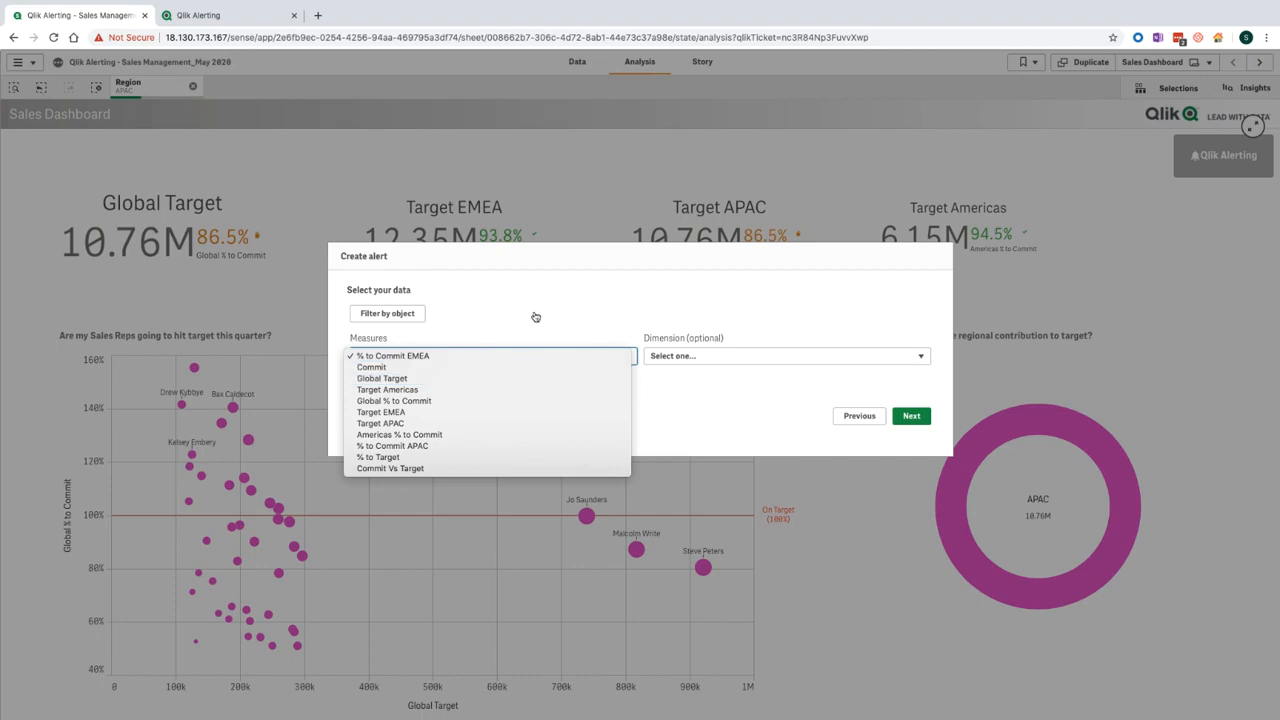
click(410, 316)
click(410, 316)
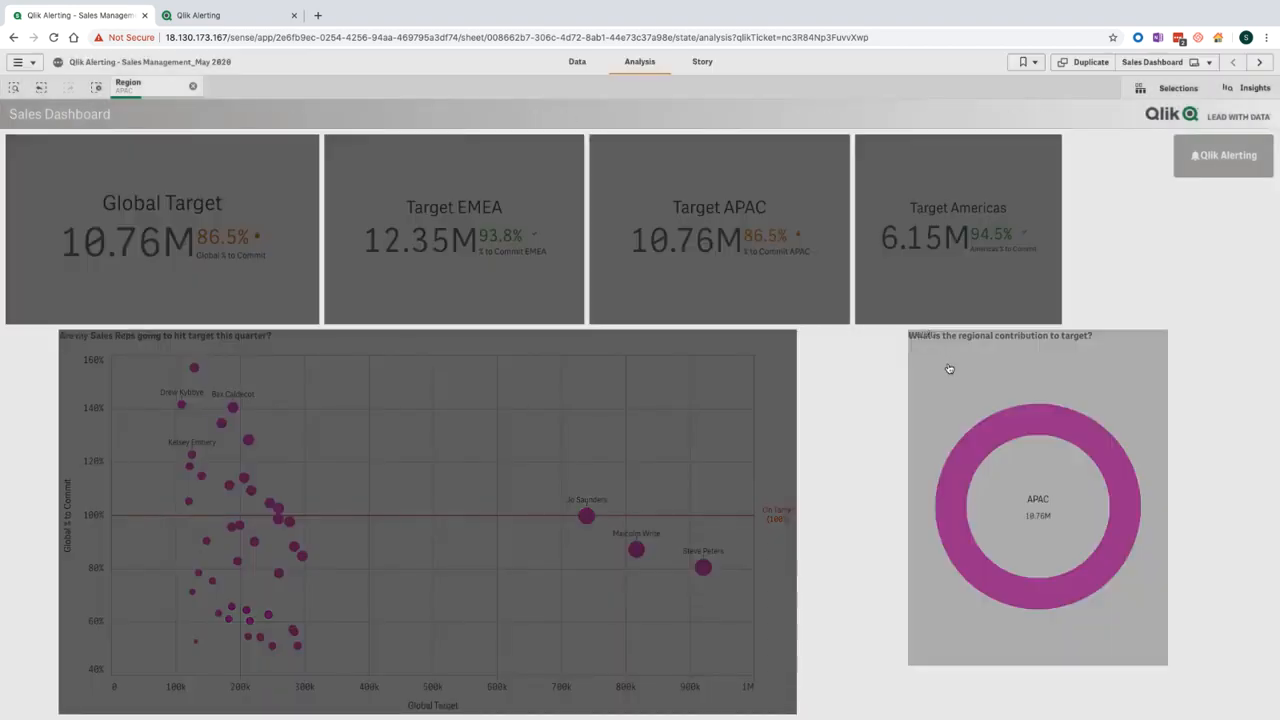
click(253, 241)
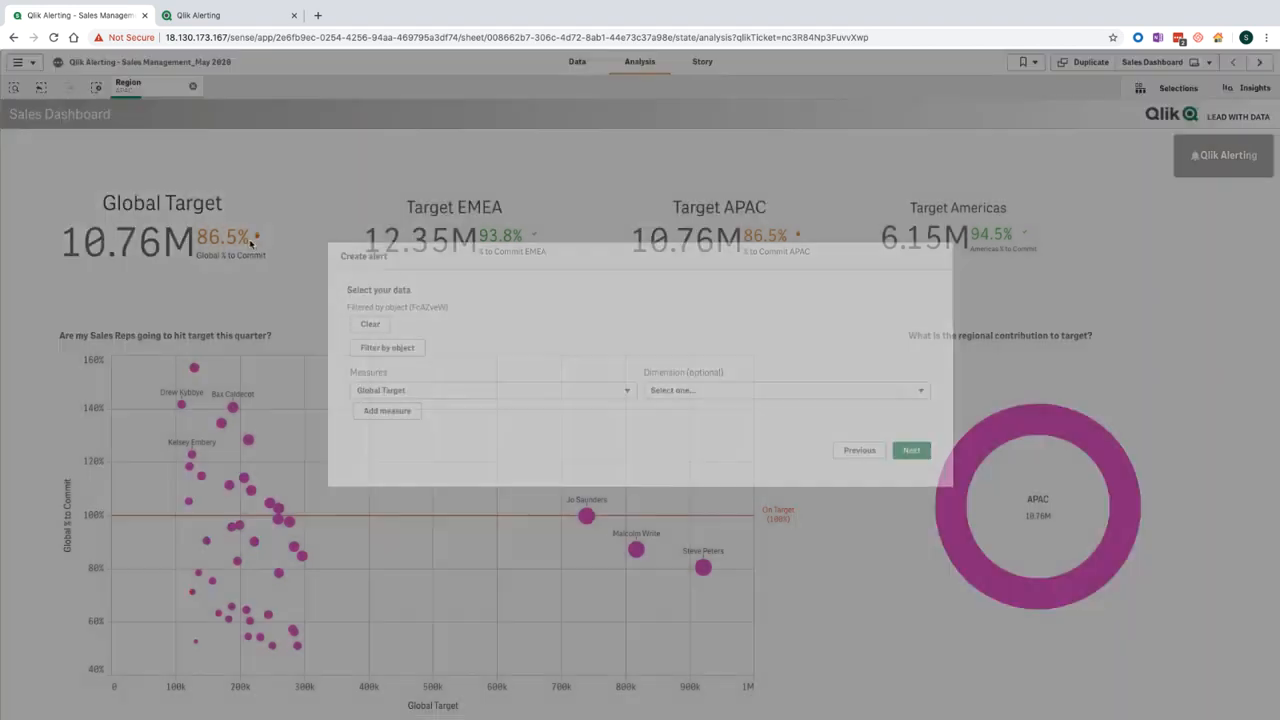
click(626, 391)
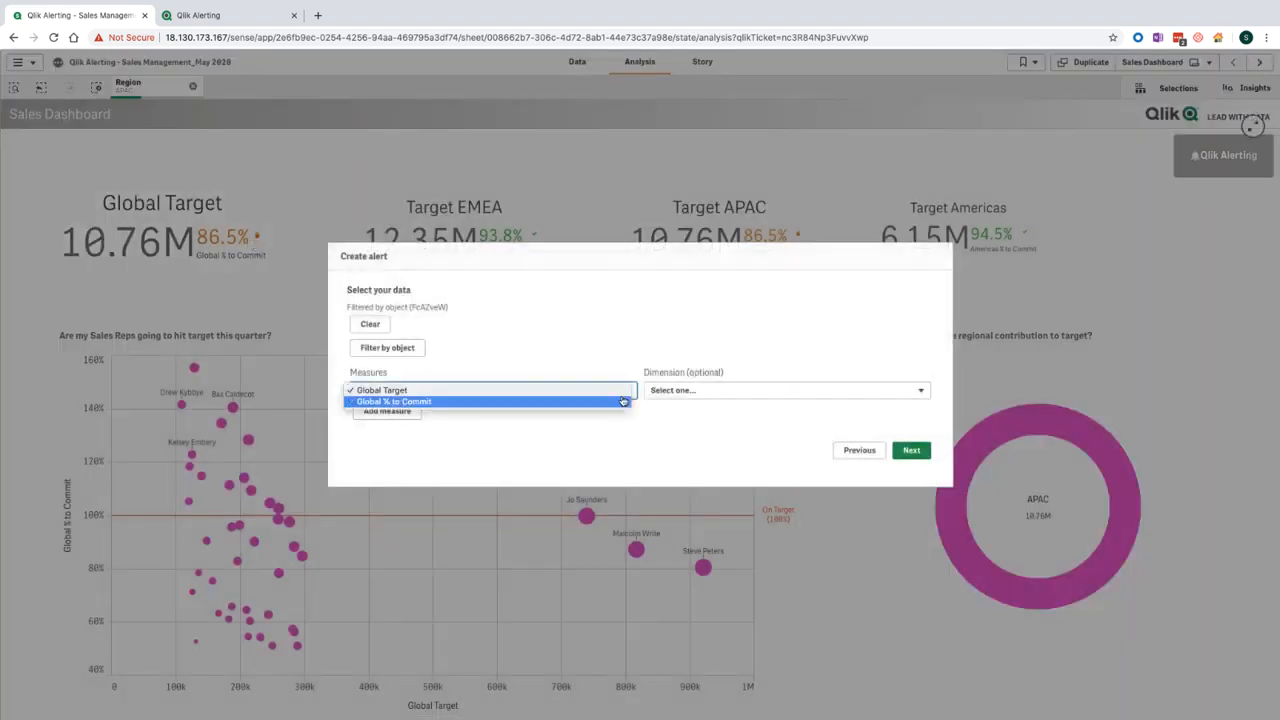
click(622, 402)
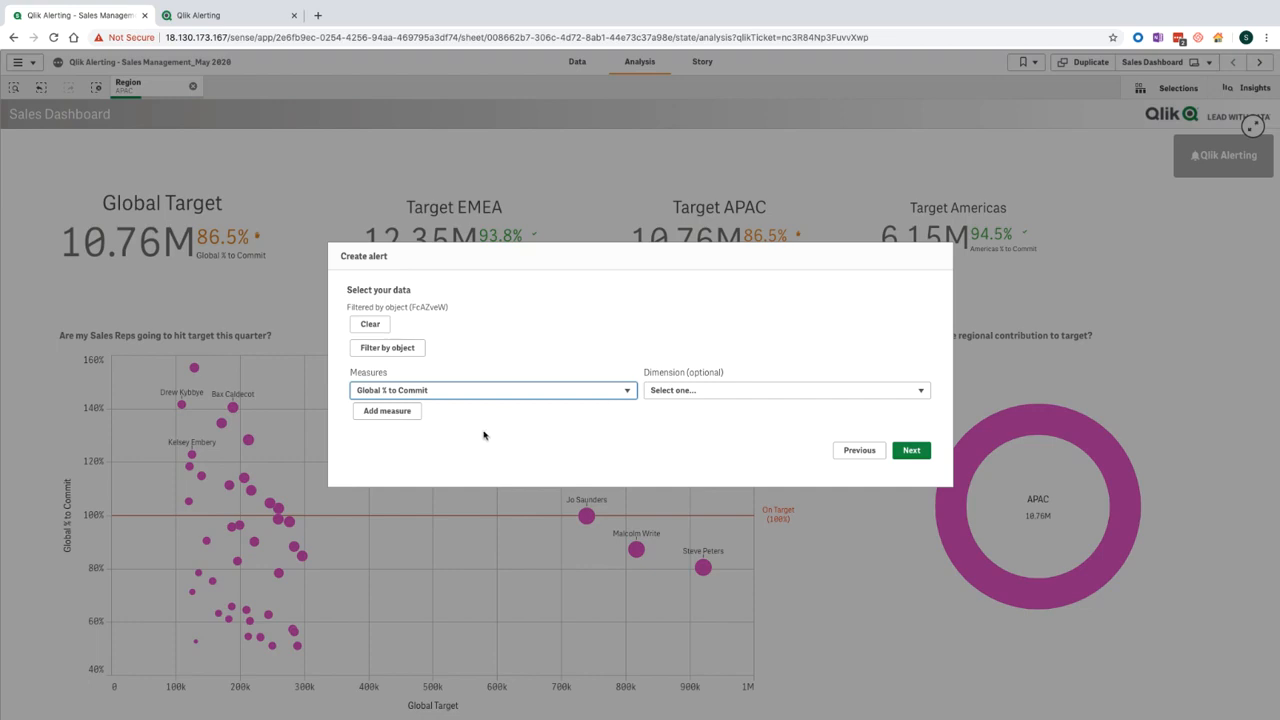
click(396, 416)
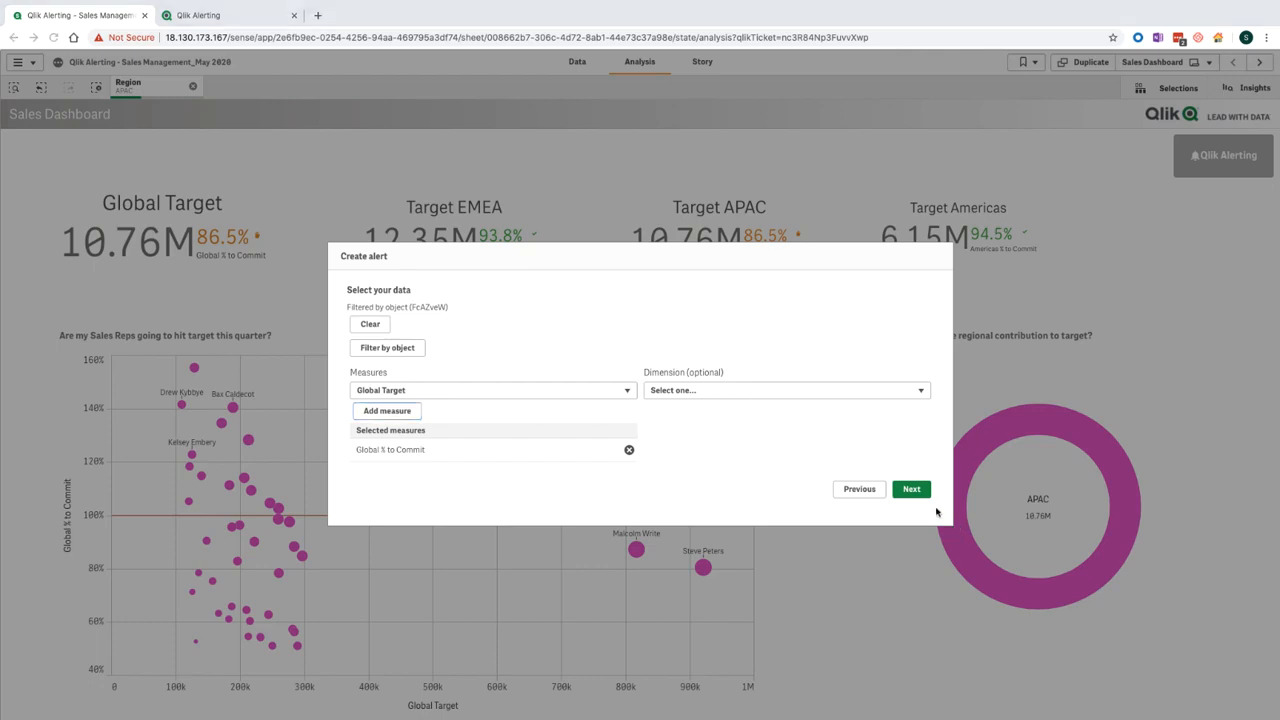
click(911, 491)
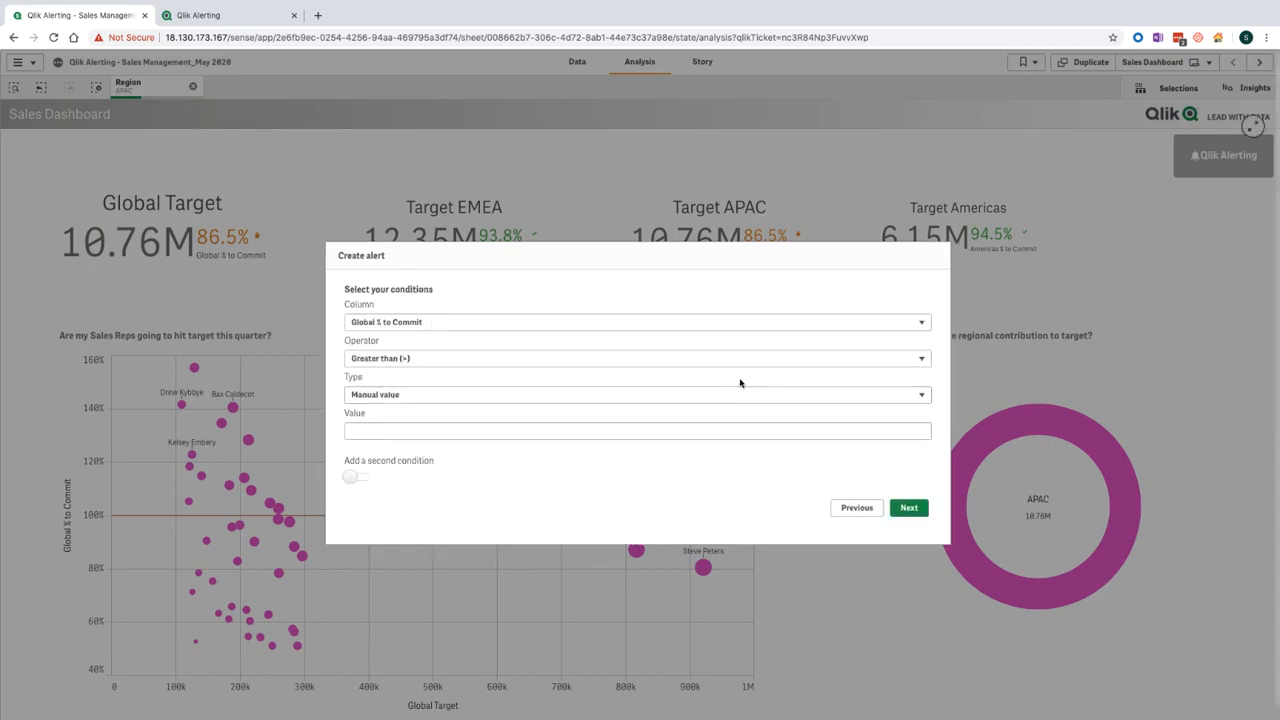
Set the alert condition to Global % to Commit less than a manual value of 0.85.
click(922, 360)
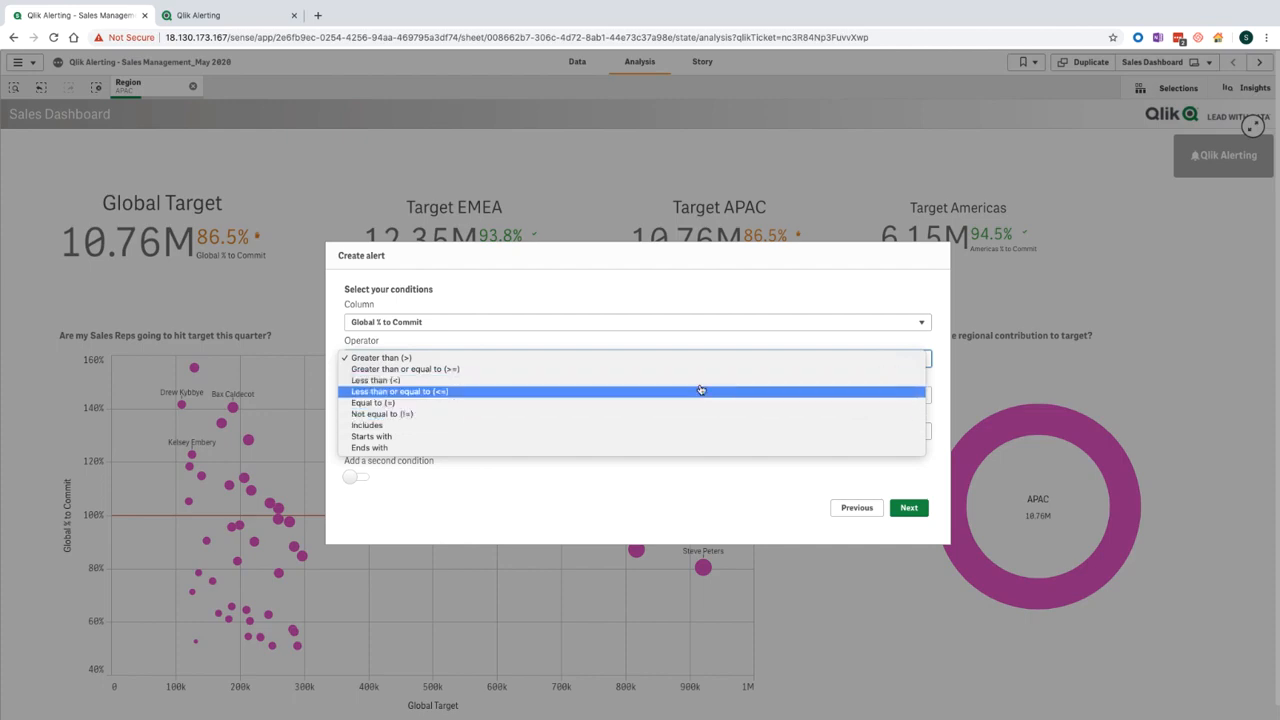
click(520, 383)
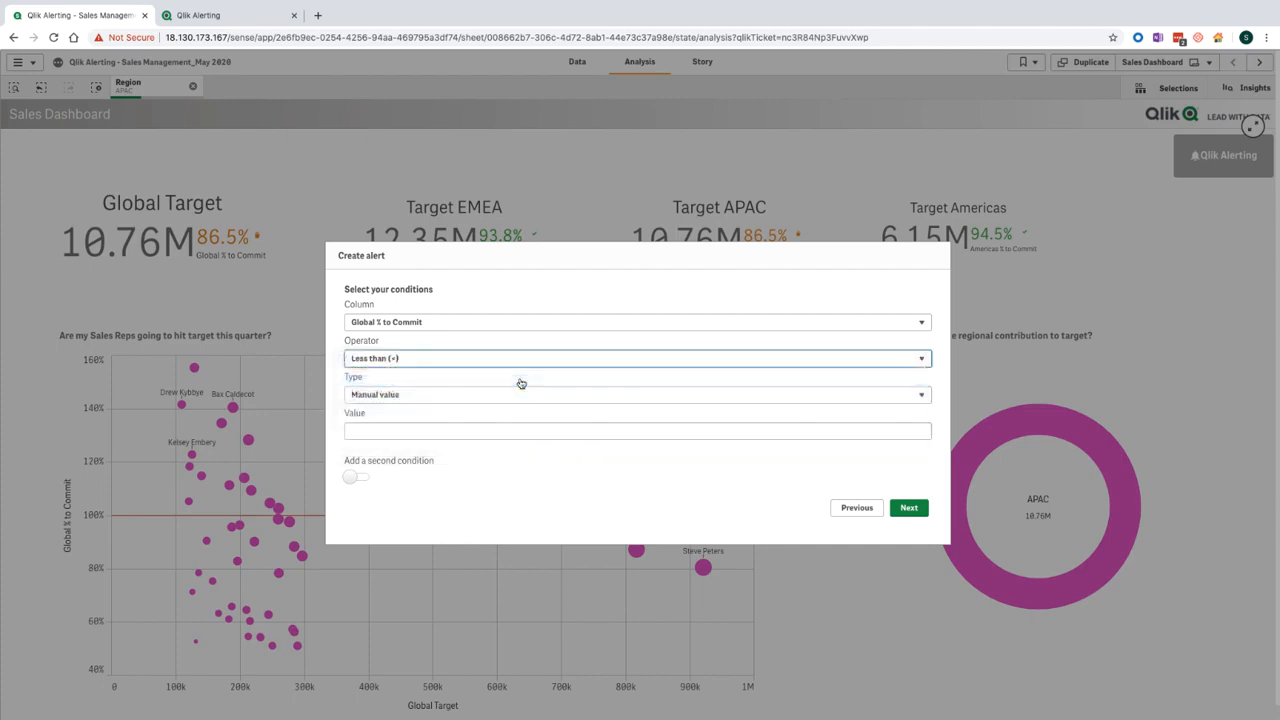
click(652, 399)
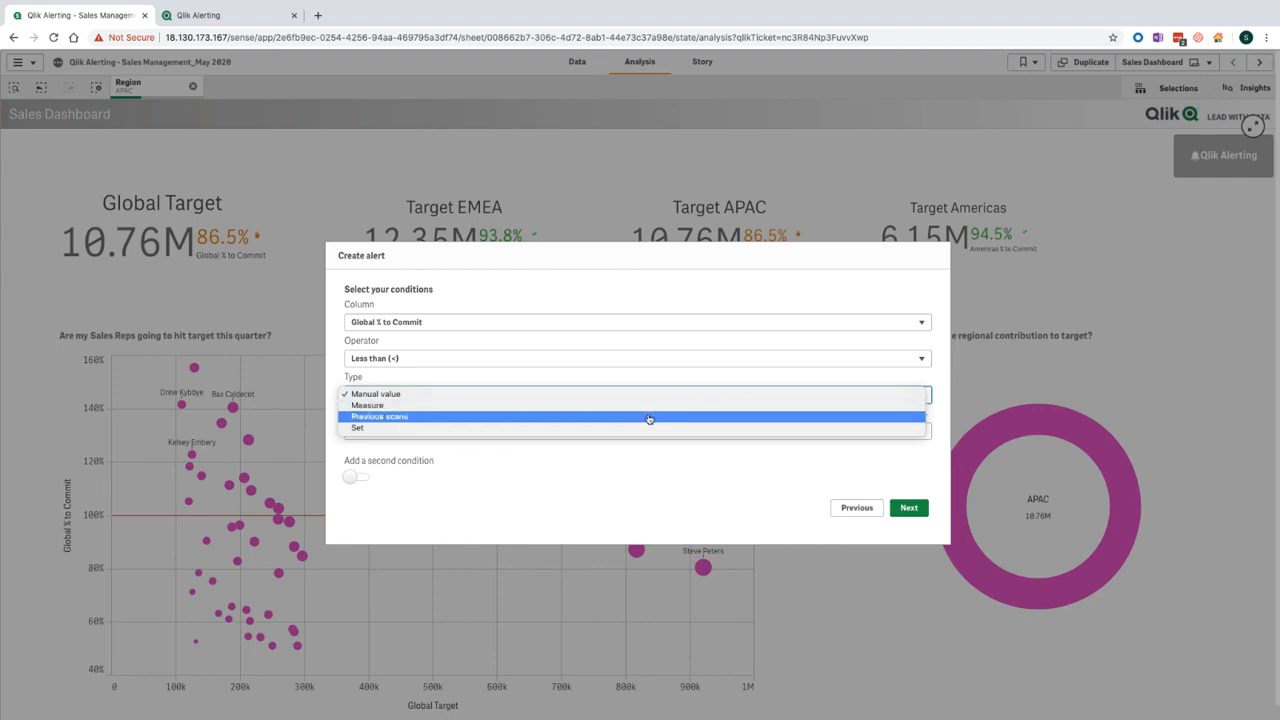
click(500, 396)
click(588, 430)
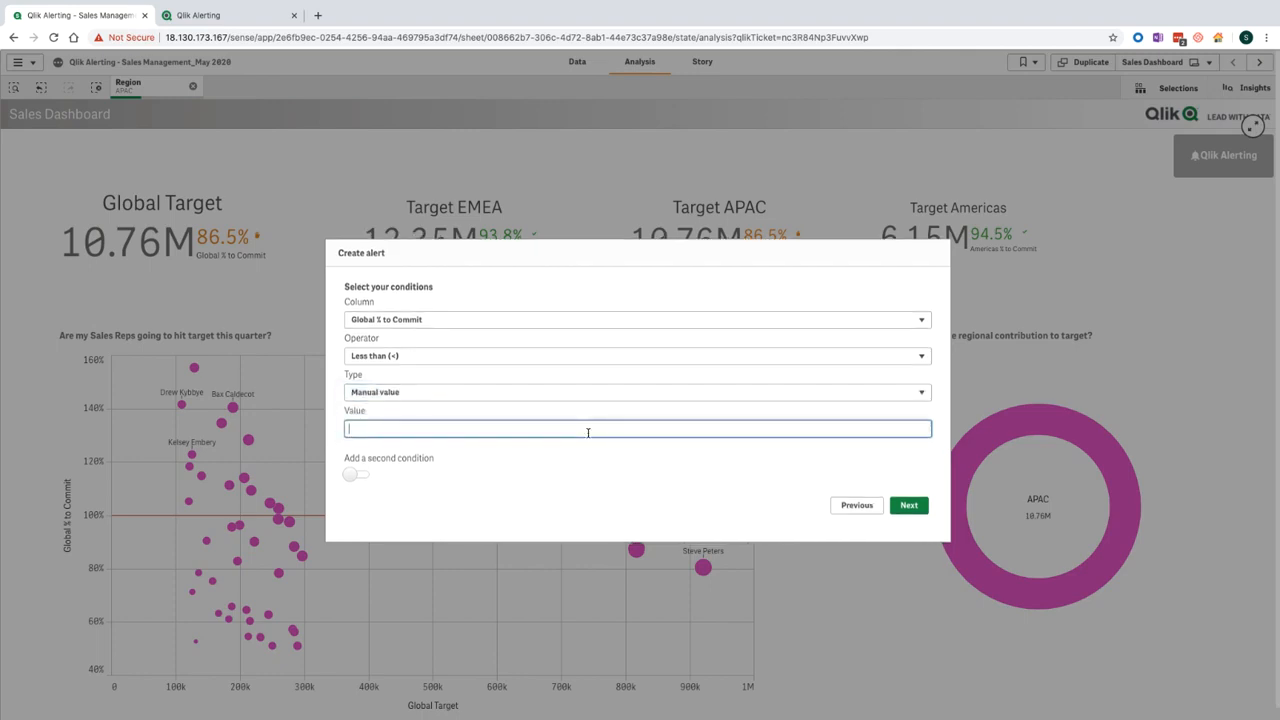
text(0.85)
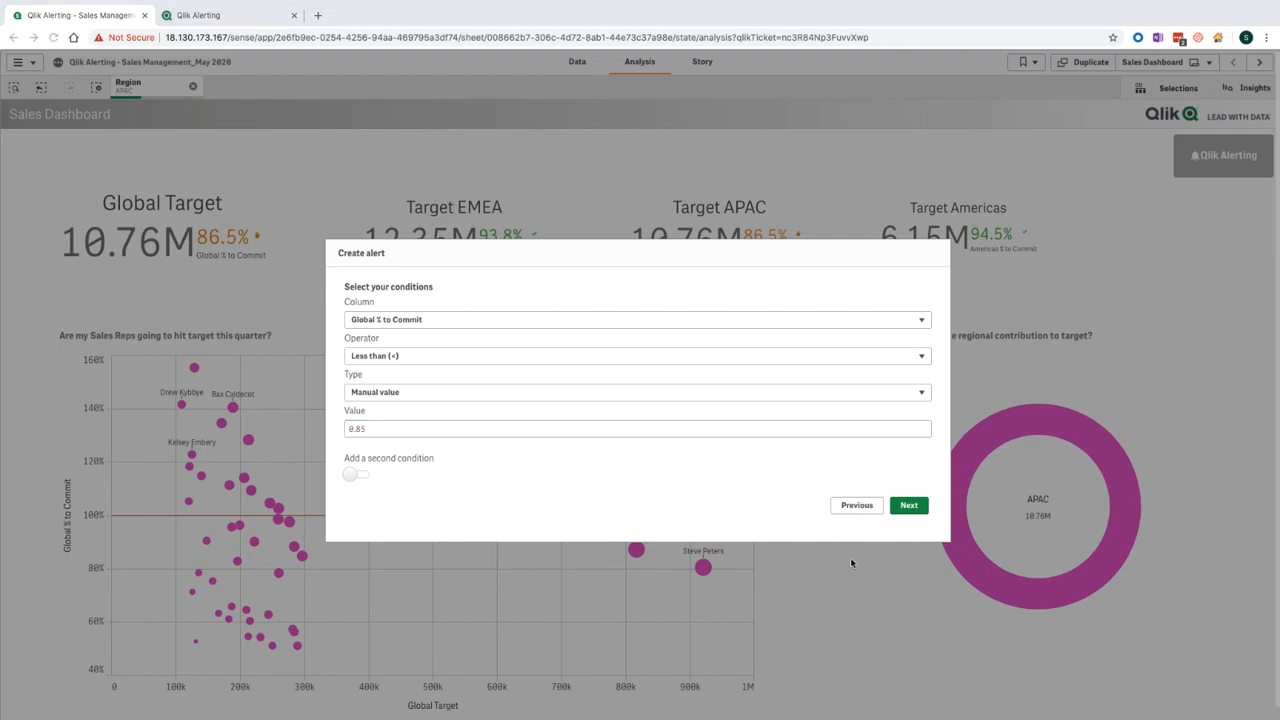
click(914, 513)
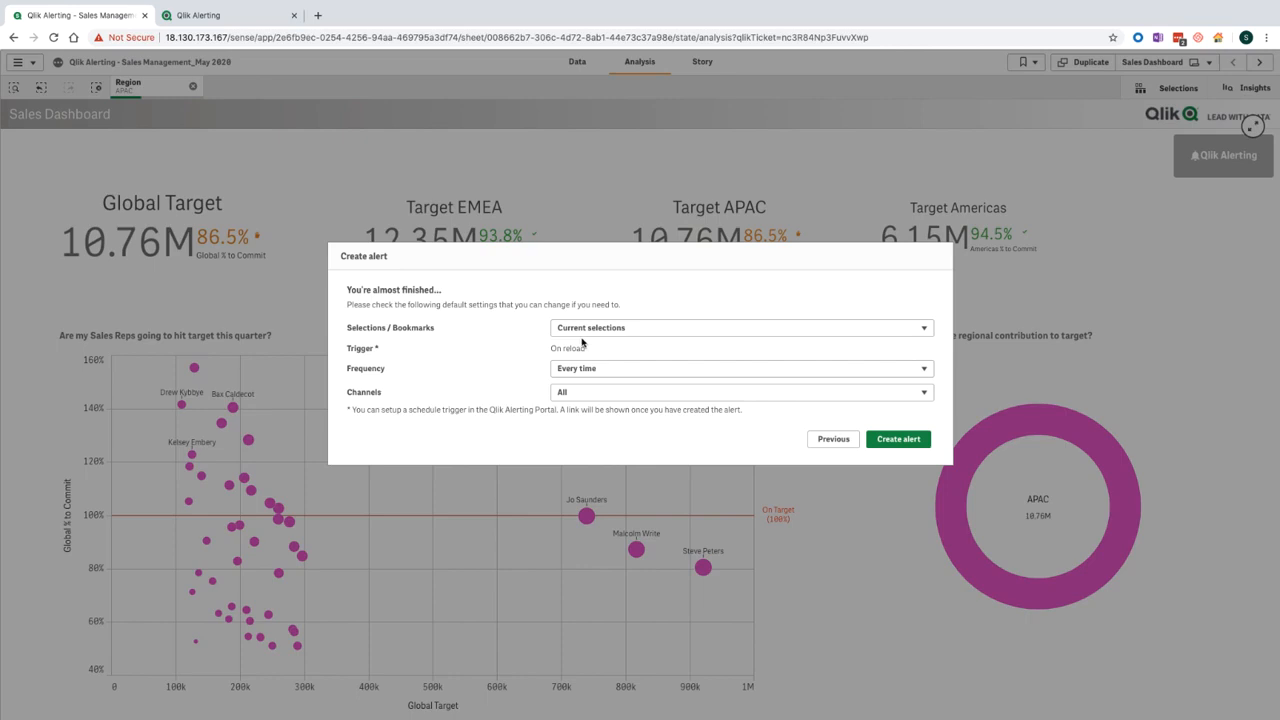
Create the alert with frequency Every time and channels All, and dismiss the confirmation.
click(568, 369)
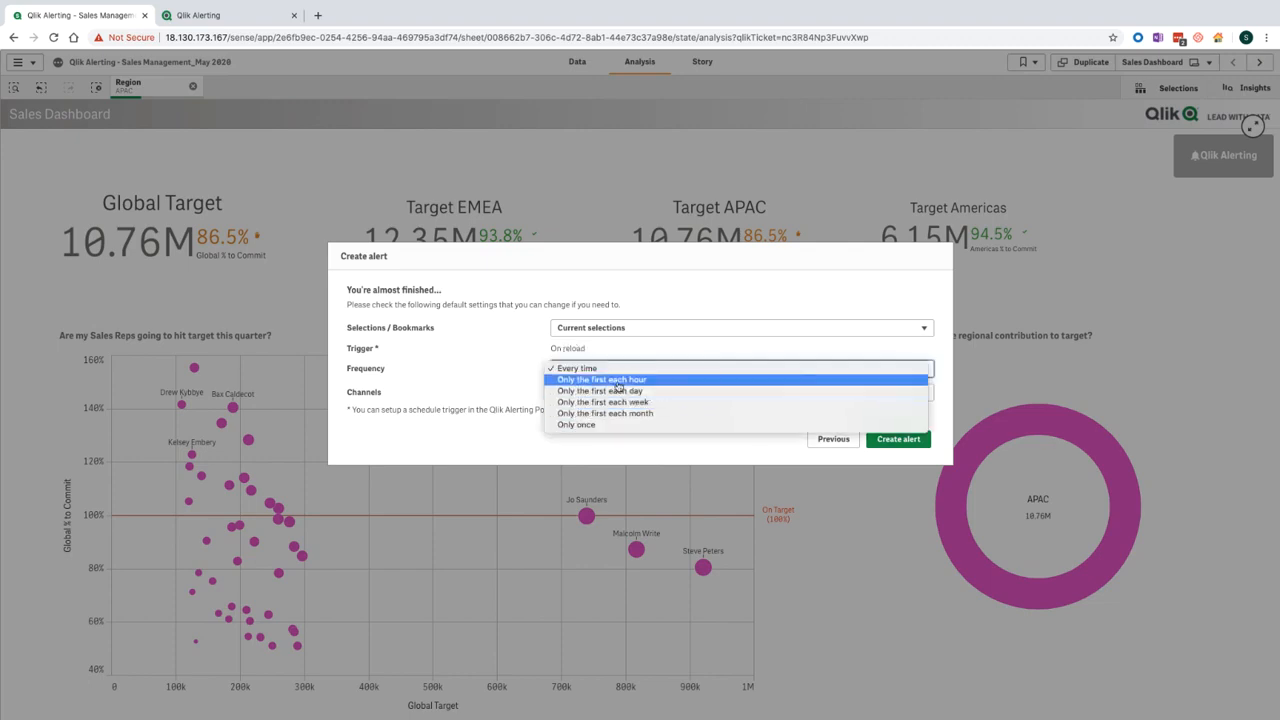
click(510, 370)
click(580, 393)
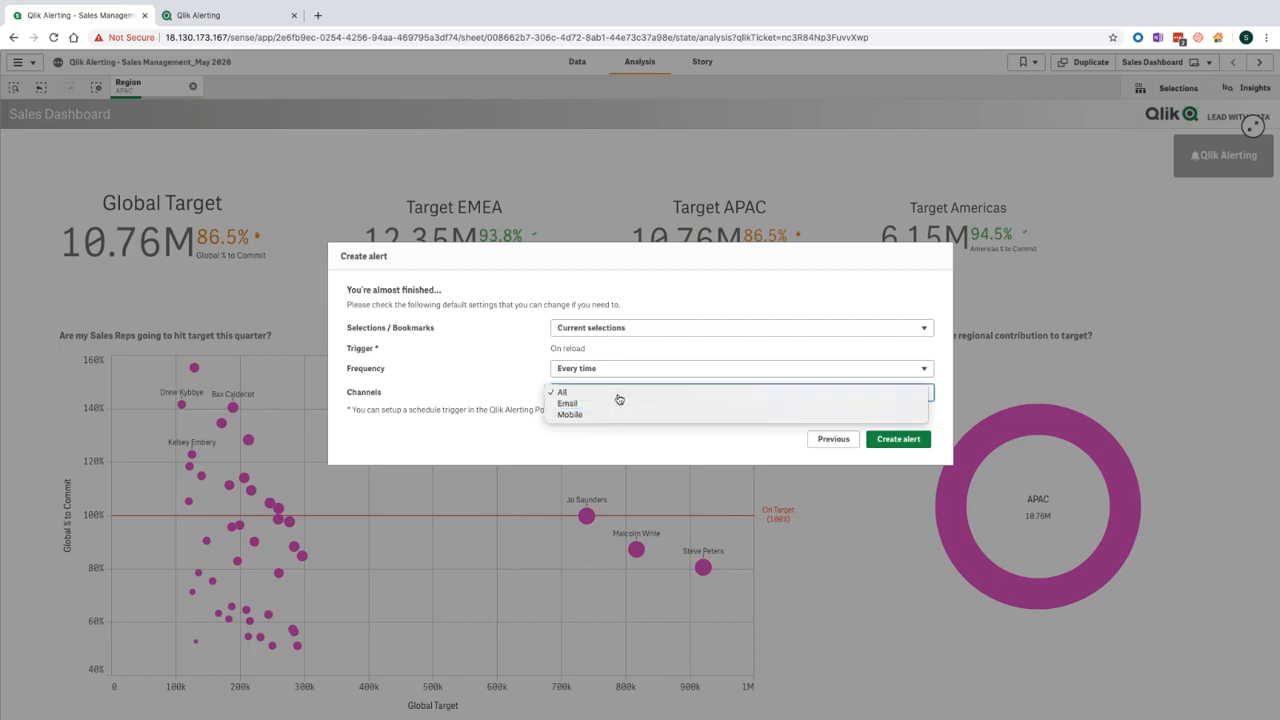
click(619, 394)
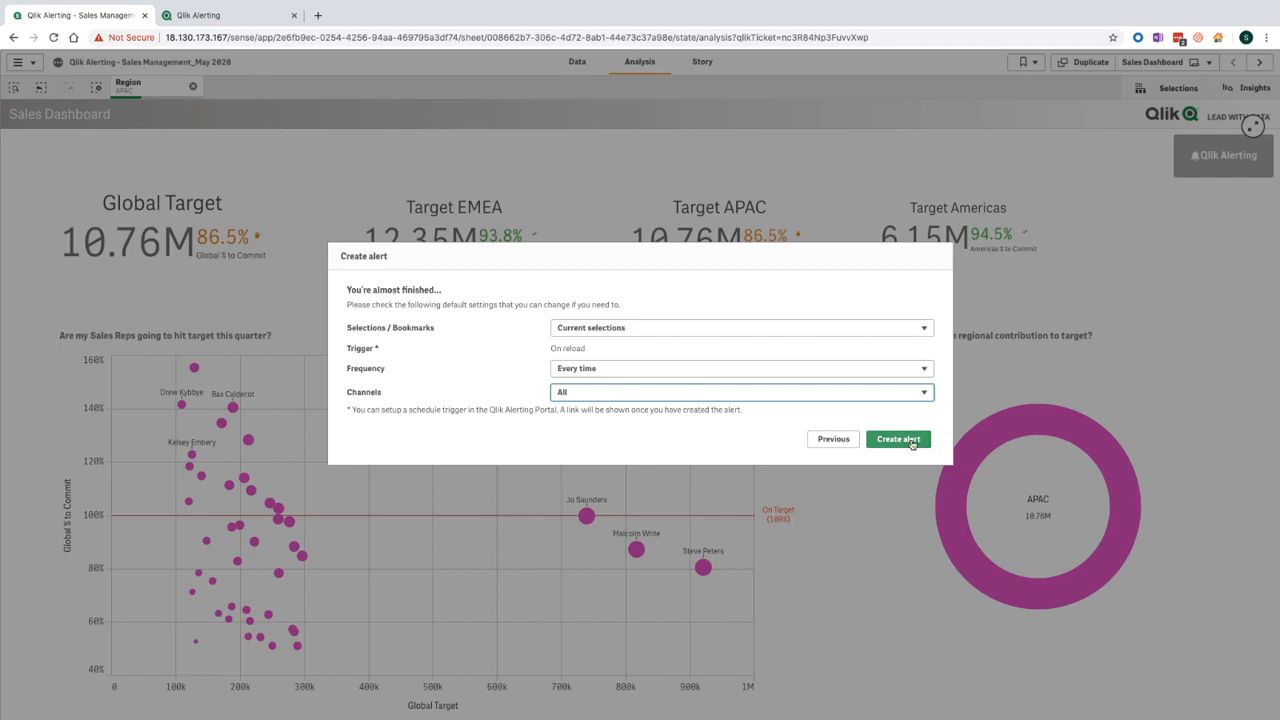
click(910, 441)
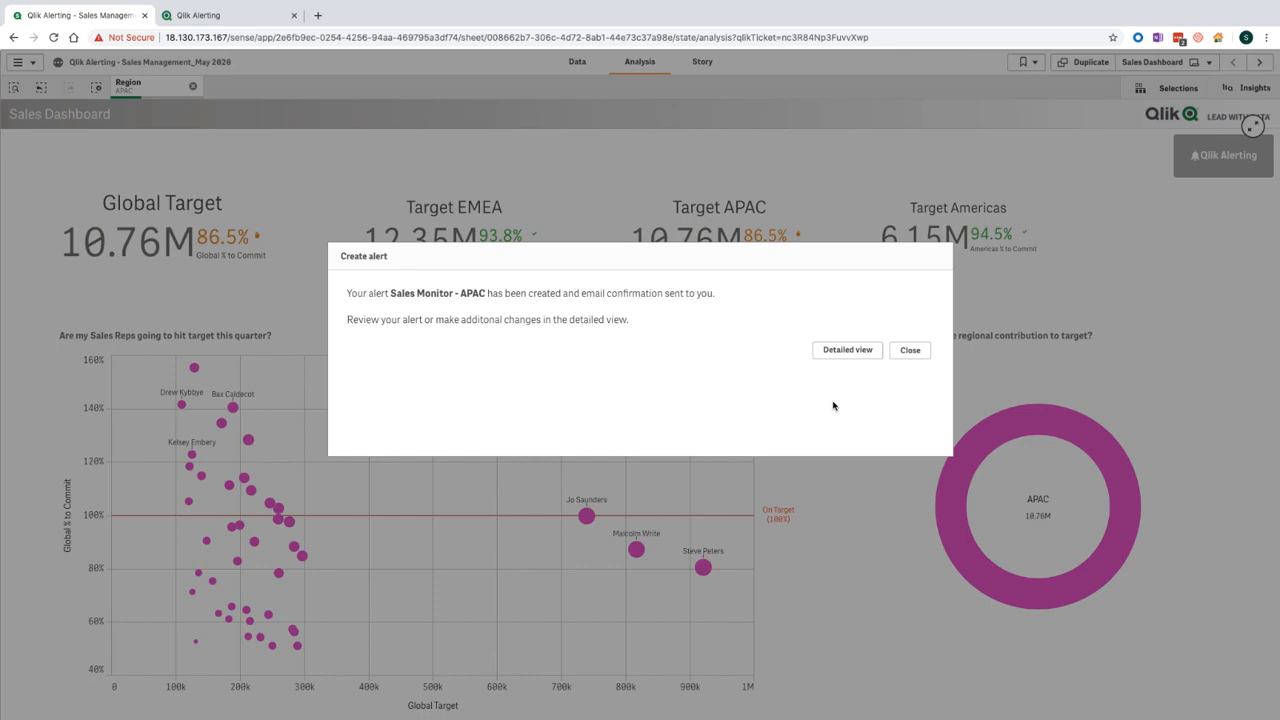
click(910, 350)
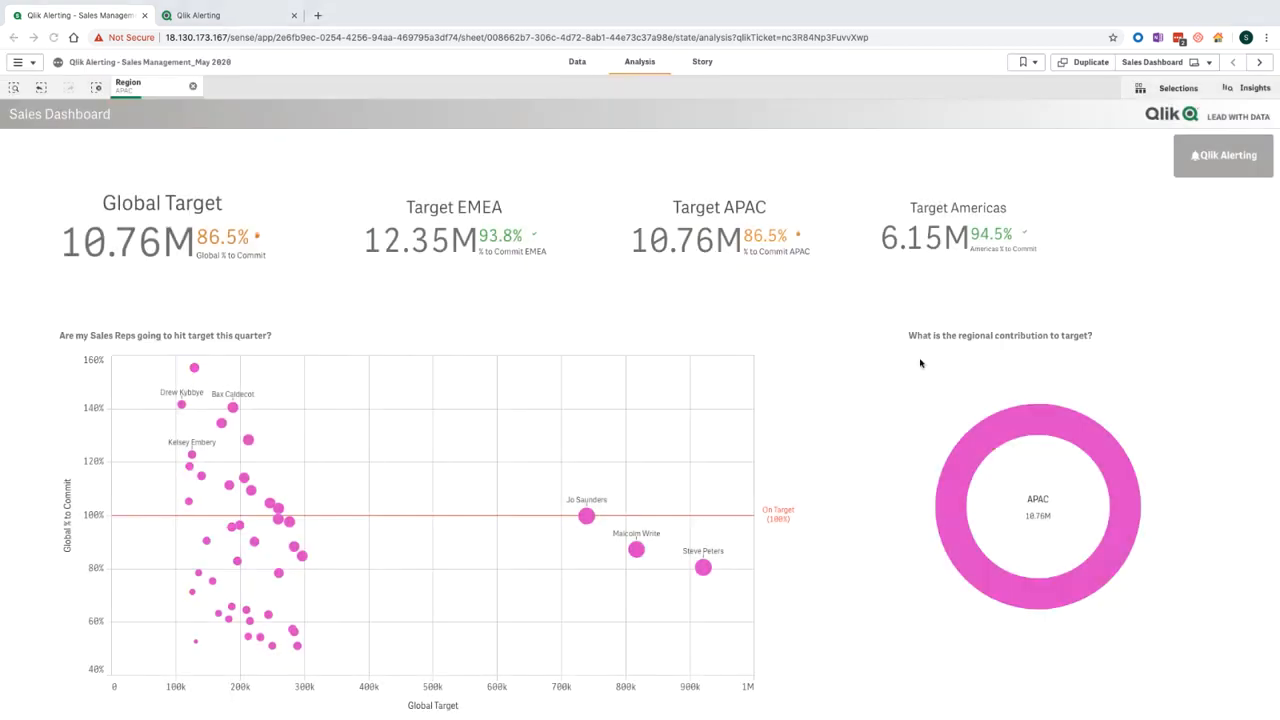
Switch to the Qlik Alerting portal and review its data alerts, system alerts and broadcast notifications.
click(207, 19)
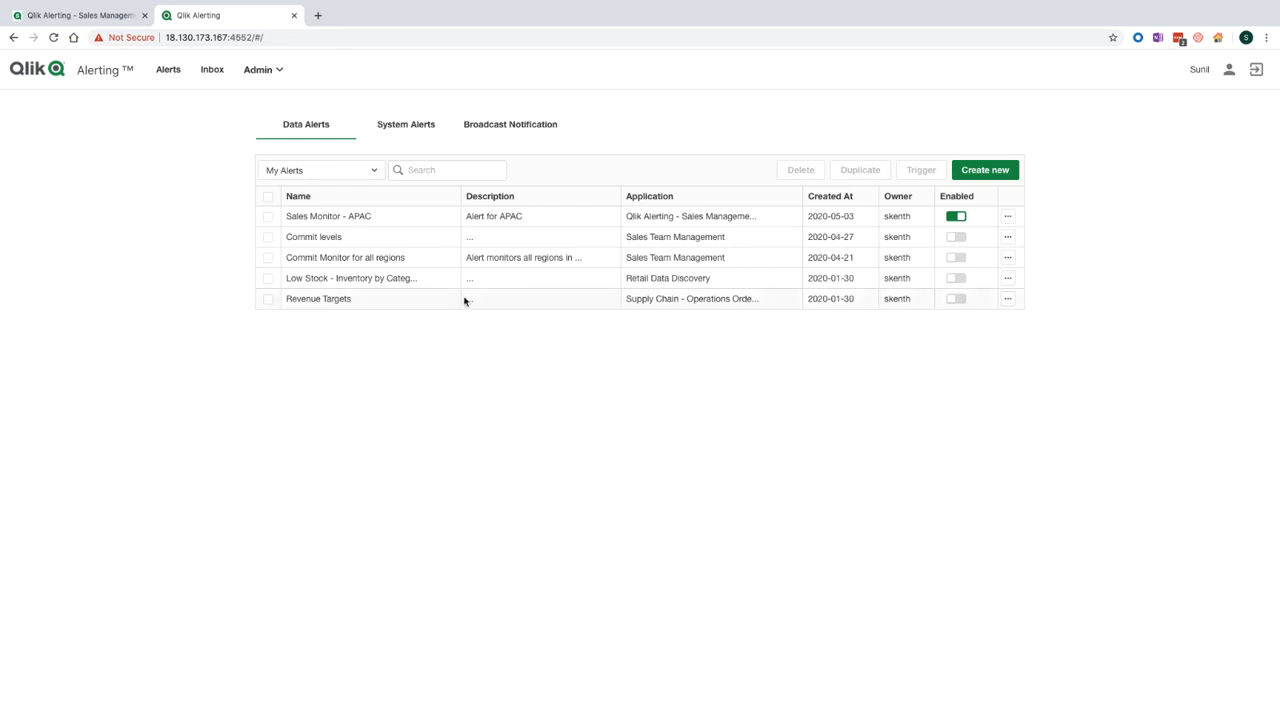
click(412, 129)
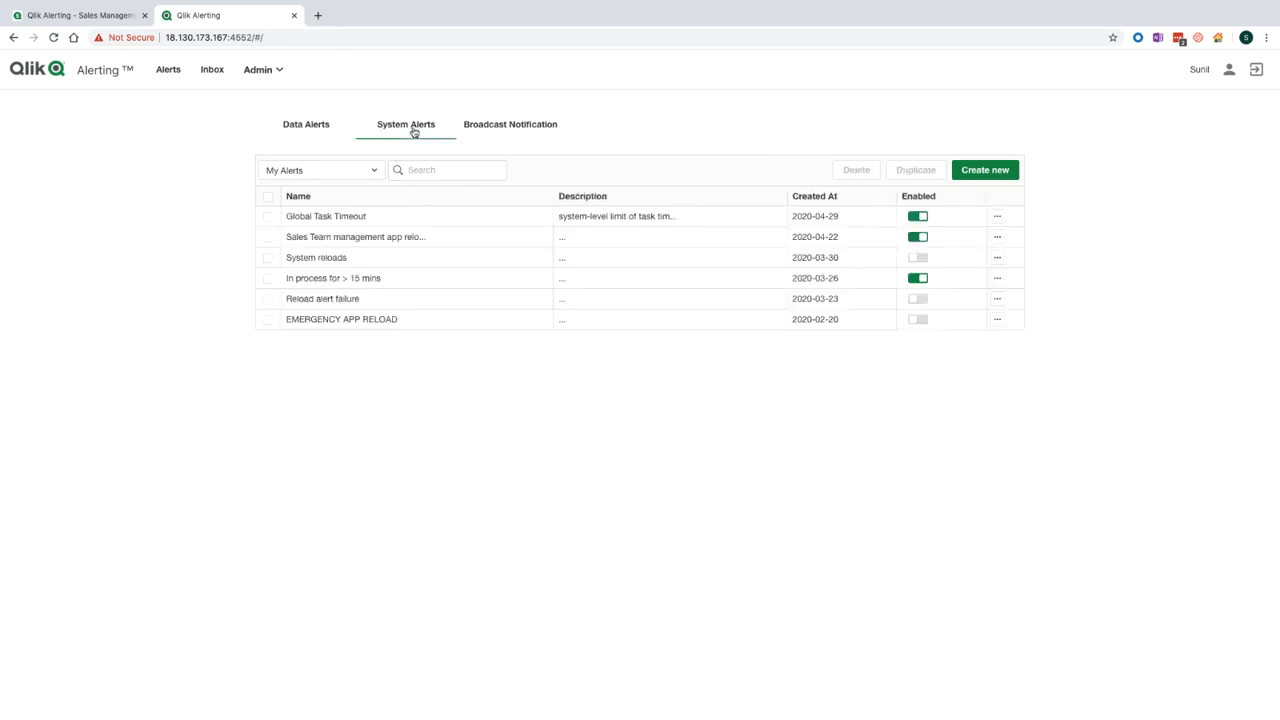
click(481, 130)
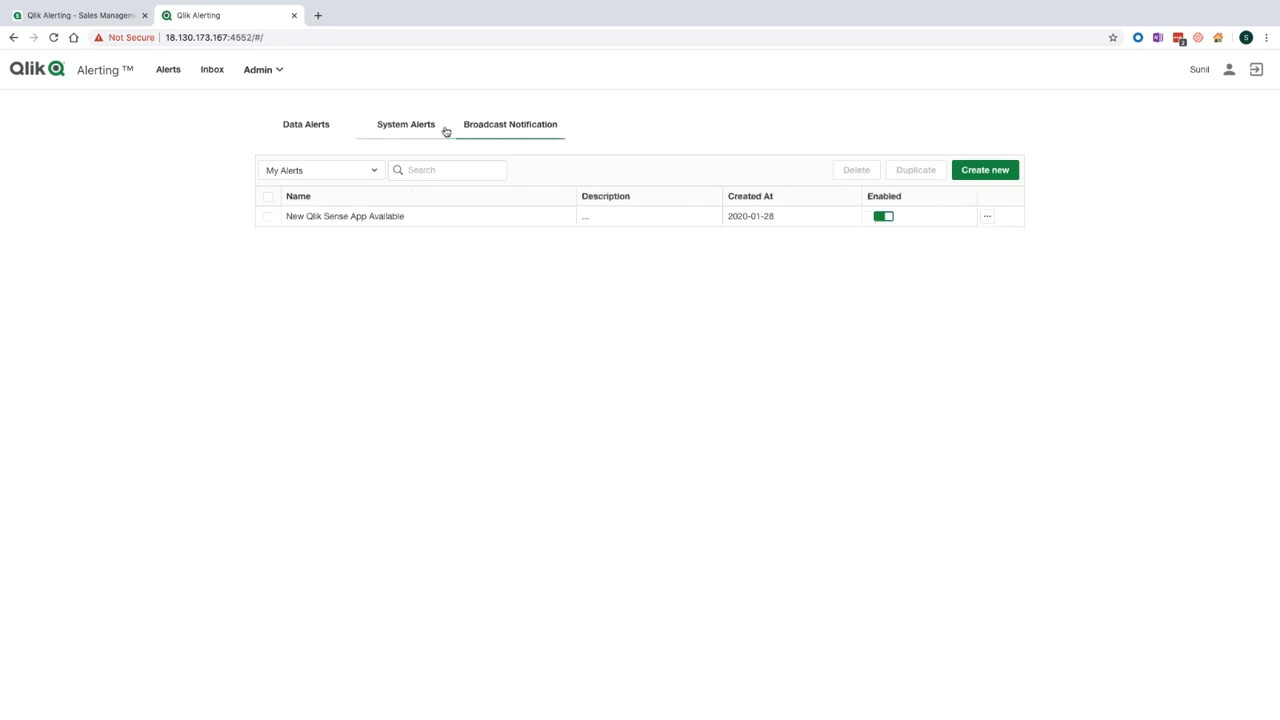
click(323, 130)
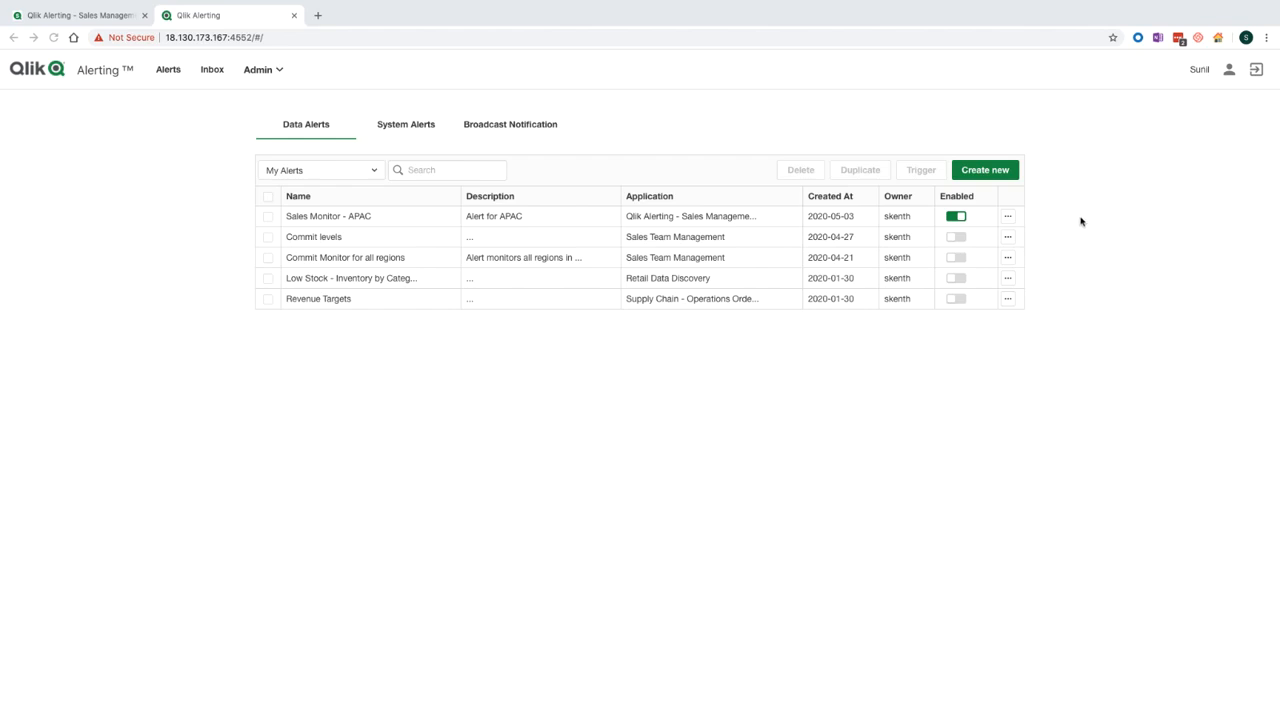
Create a new data alert named "Commit vs Target" with the description "Sales reps that have a commit less than target".
click(998, 177)
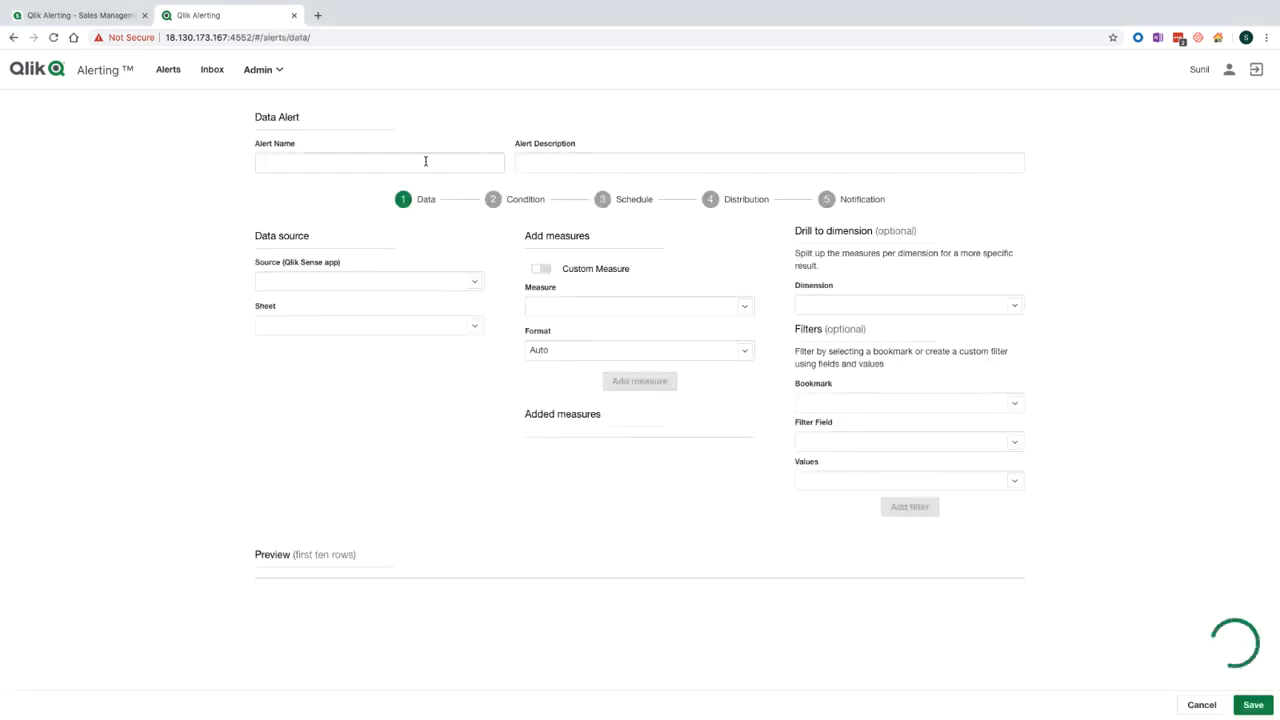
click(416, 162)
text(Comm)
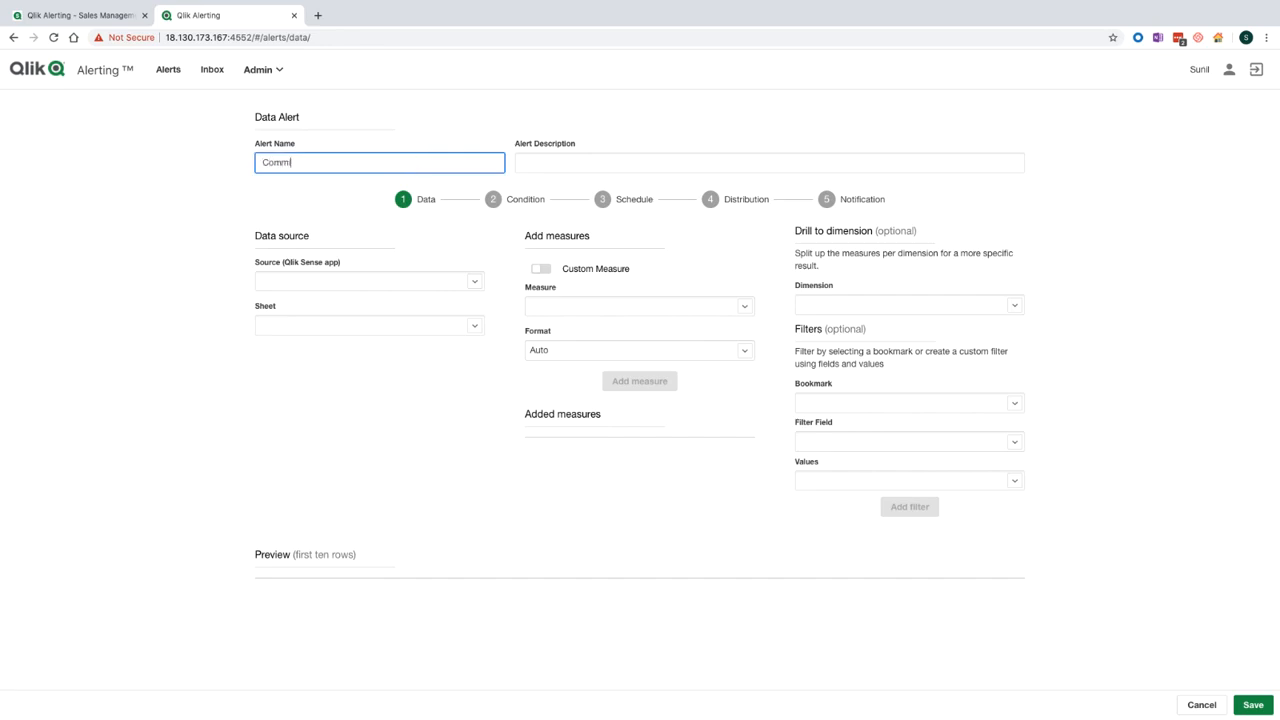
text(it vs Target)
click(574, 171)
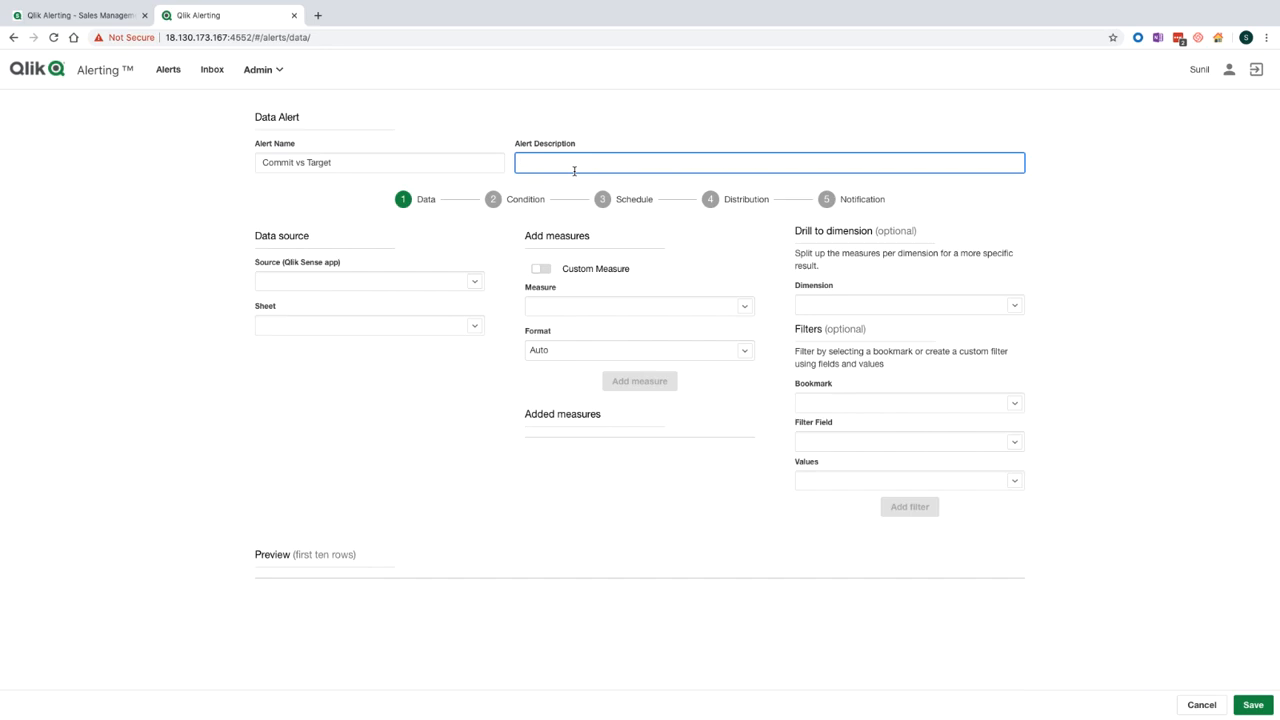
text(Sales reps that have a commit less than target)
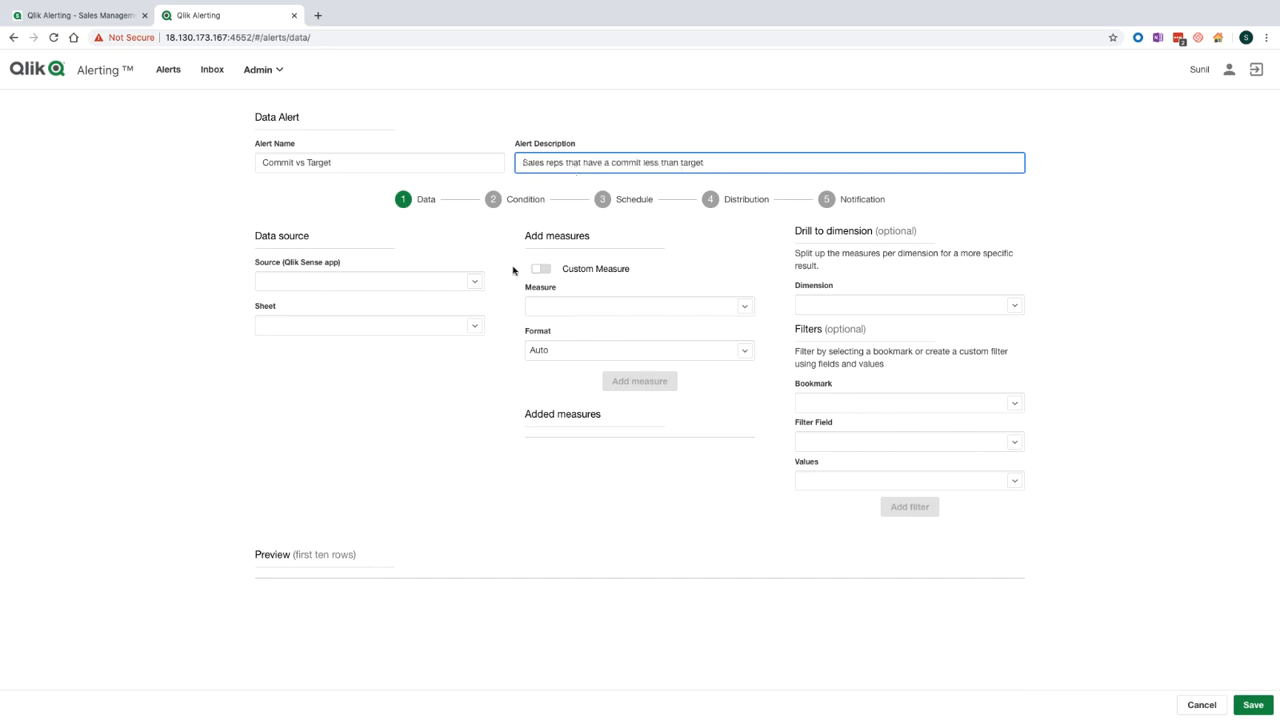
Set the data source to the app "Qlik Alerting - Sales Management_May 2020" and its sheet to Salesperson Detail.
click(478, 285)
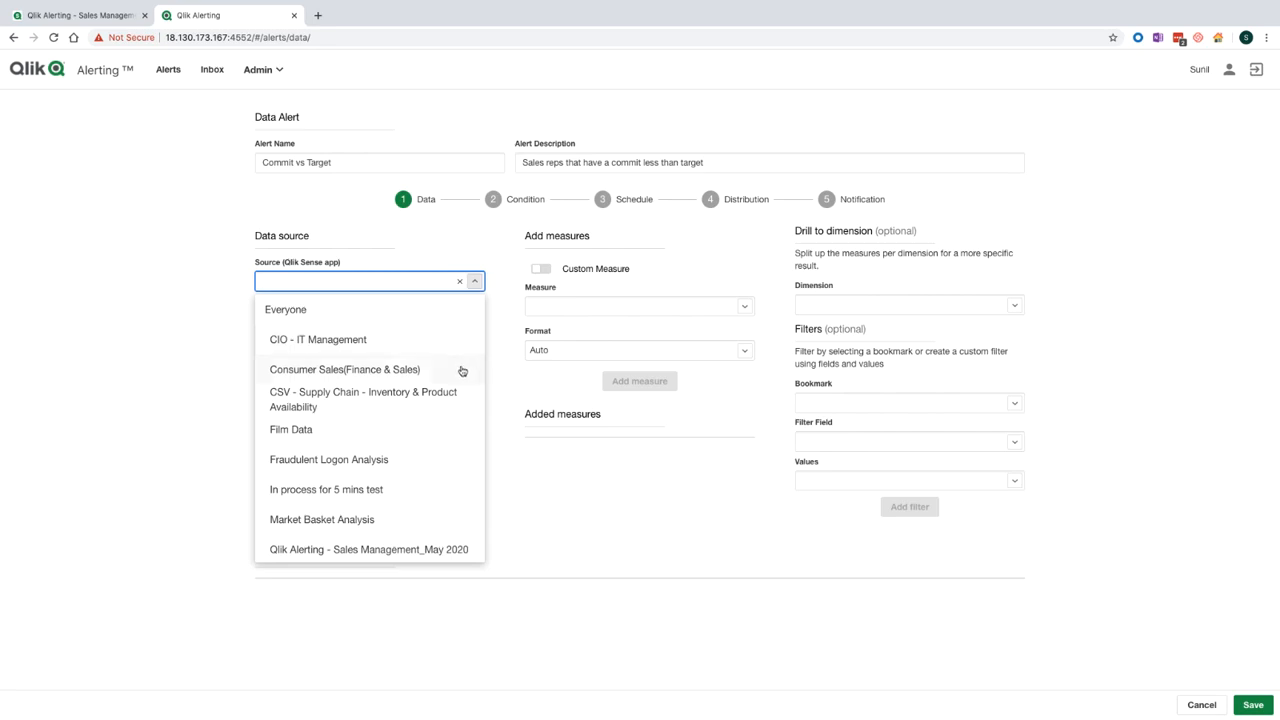
scroll(462, 371, down, 5)
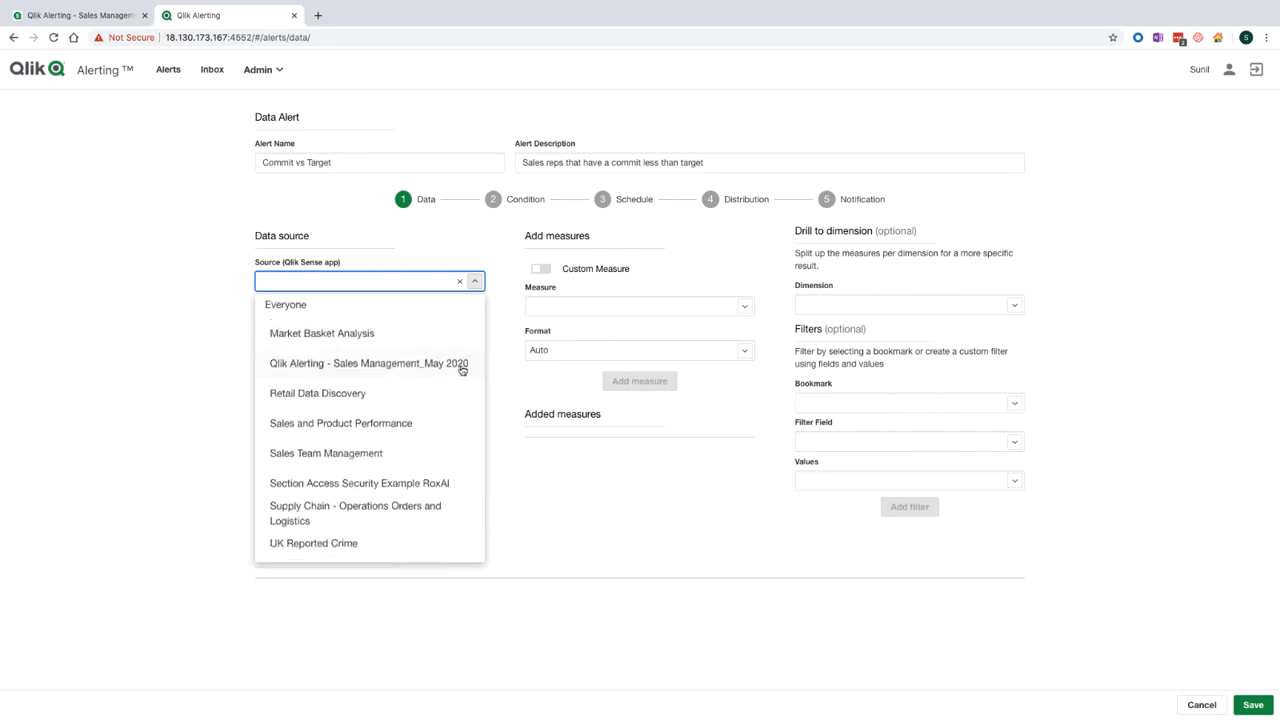
scroll(462, 371, down, 1)
scroll(462, 371, up, 3)
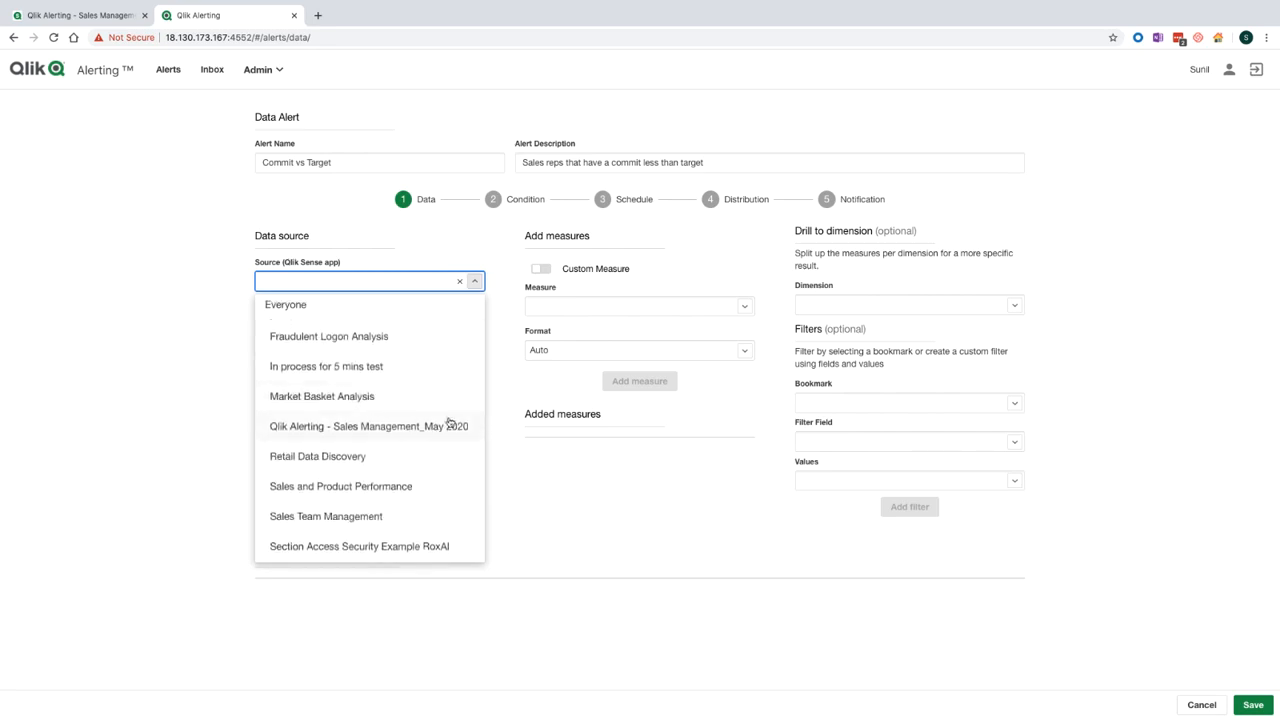
click(449, 425)
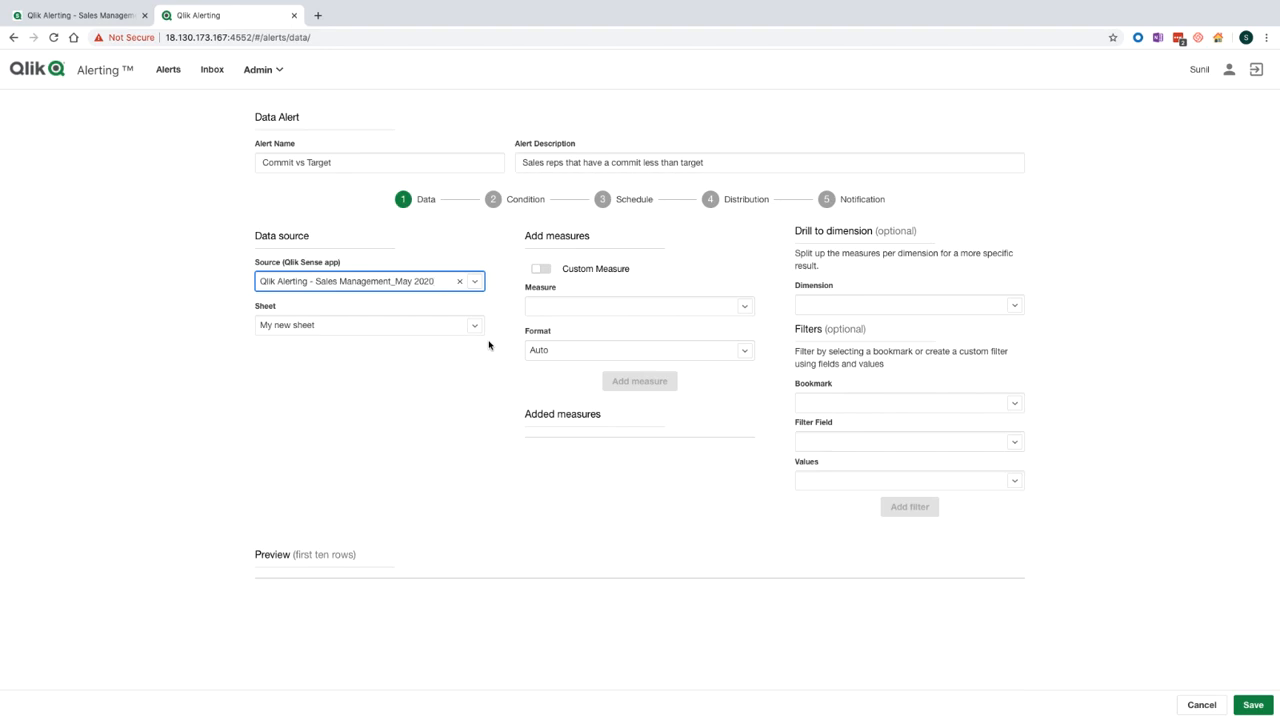
click(477, 331)
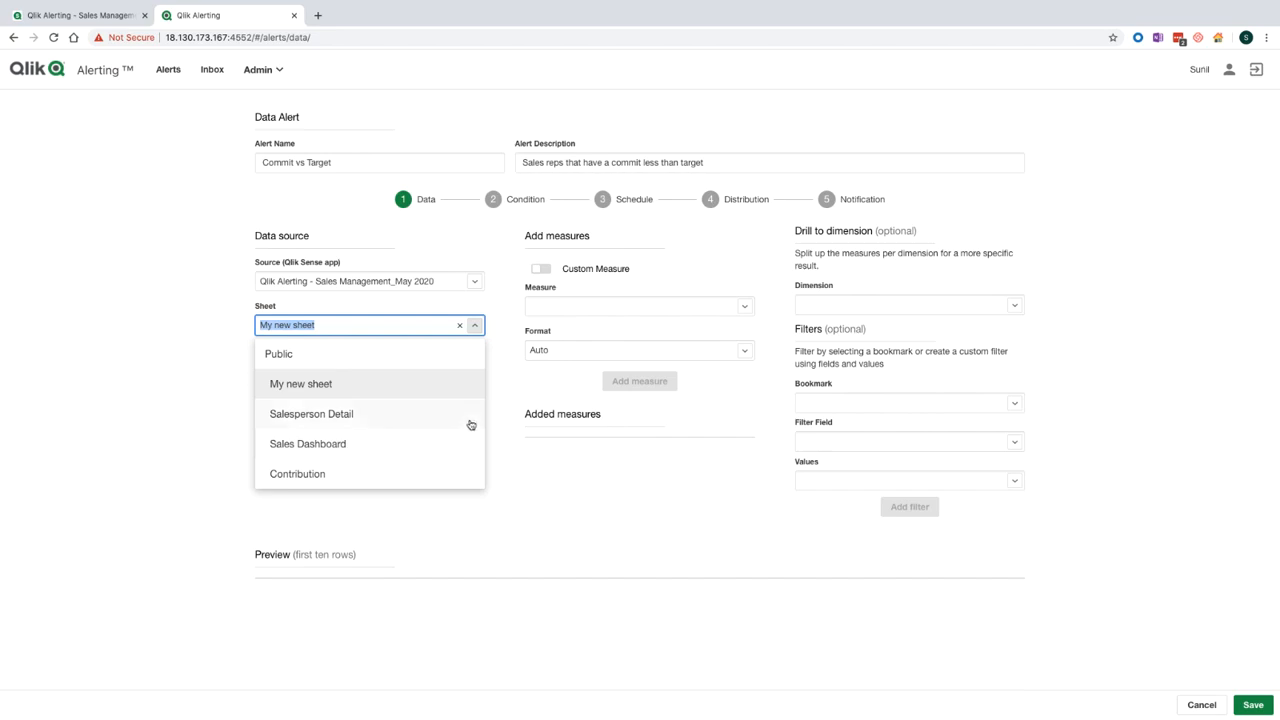
click(376, 424)
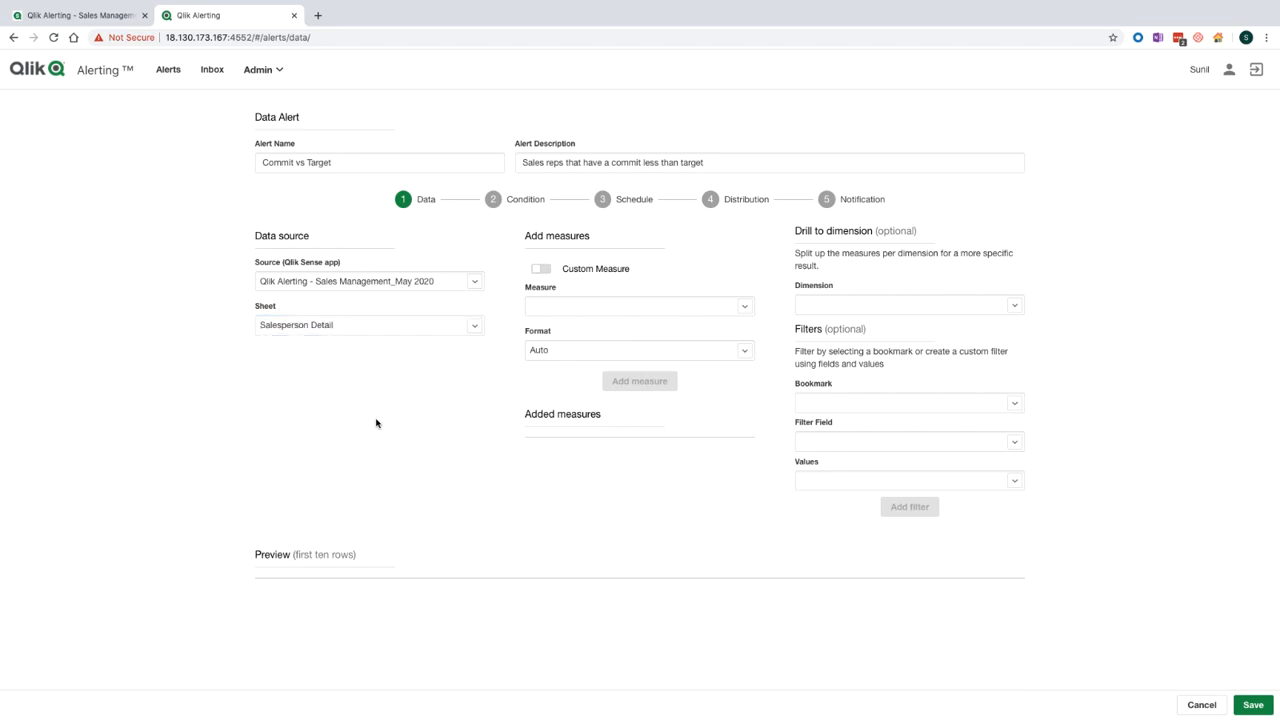
Add the measures Commit and Global Target to the alert, both with the Auto format.
click(745, 309)
click(728, 457)
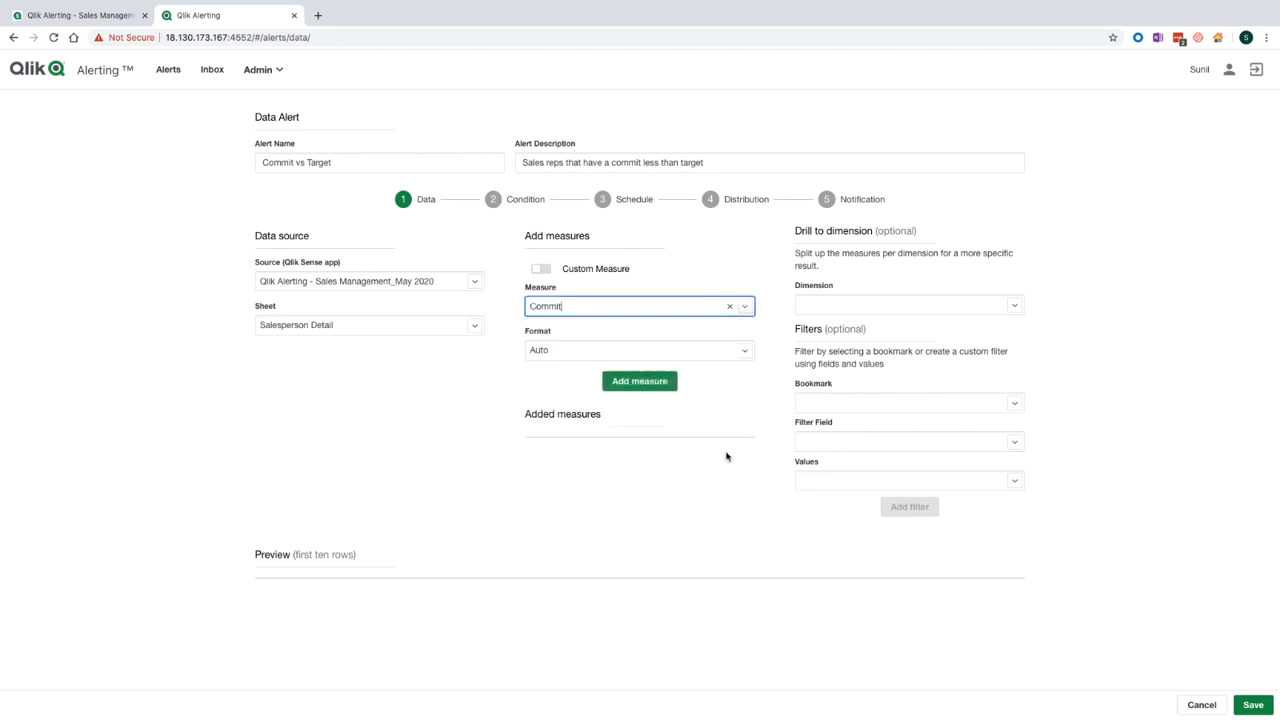
click(659, 381)
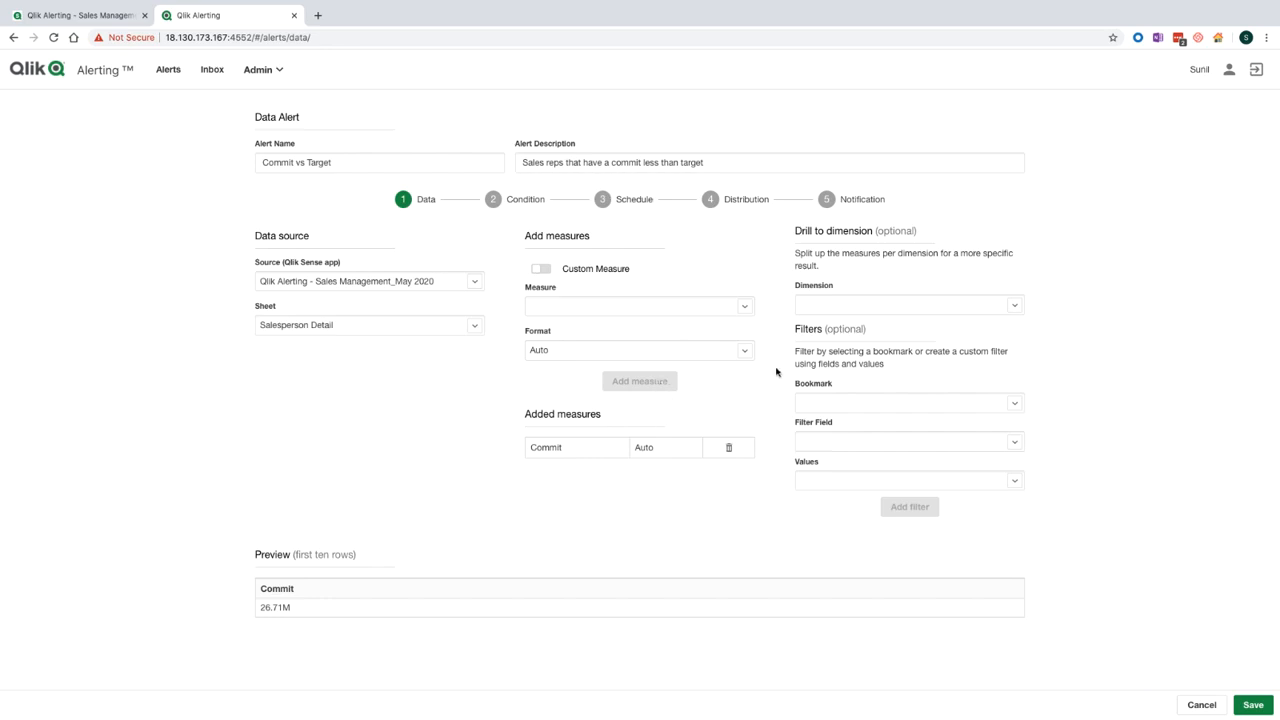
click(745, 309)
click(745, 309)
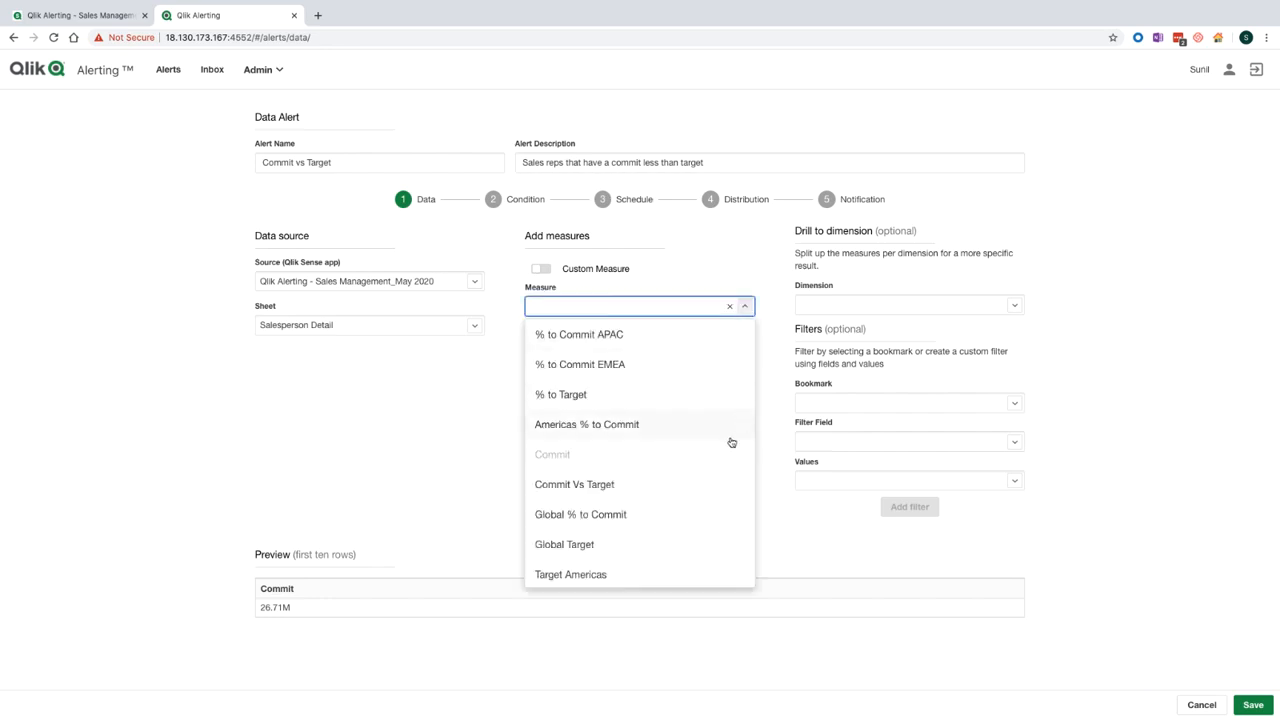
scroll(728, 453, down, 2)
click(690, 485)
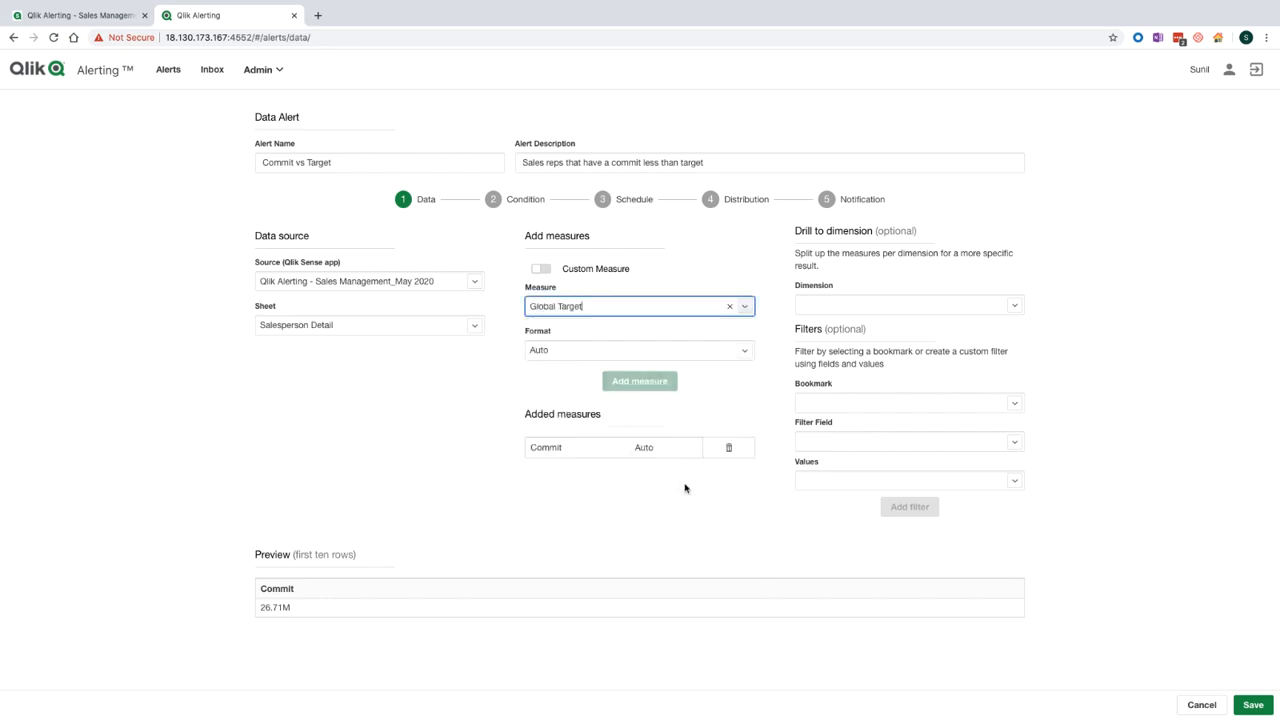
click(641, 388)
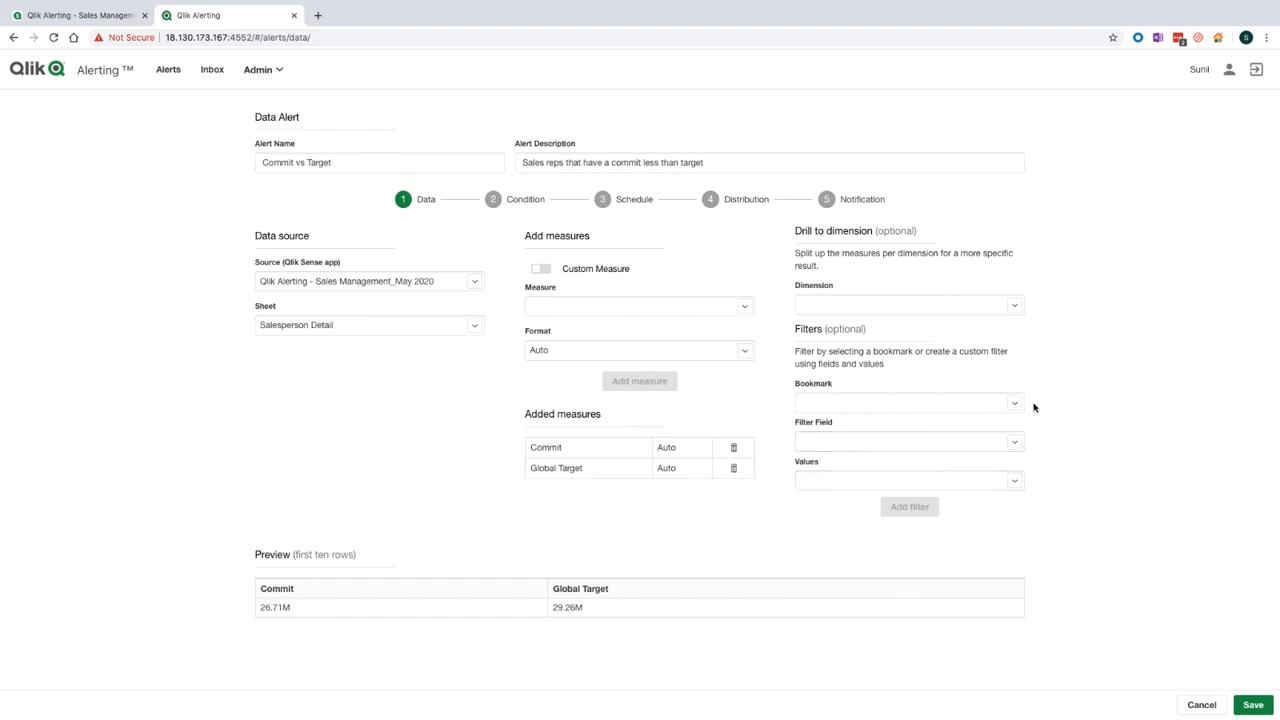
Drill the measures down to the Sales Rep dimension and review the preview rows per sales rep.
click(1016, 306)
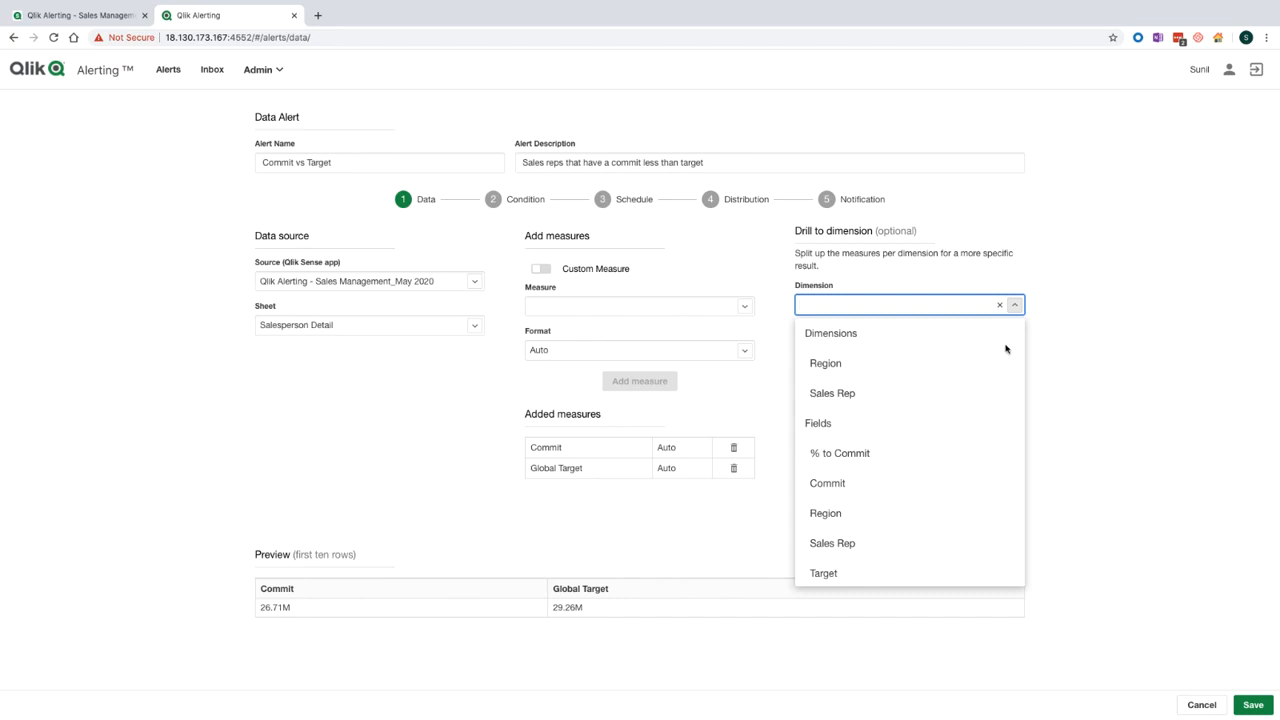
click(936, 395)
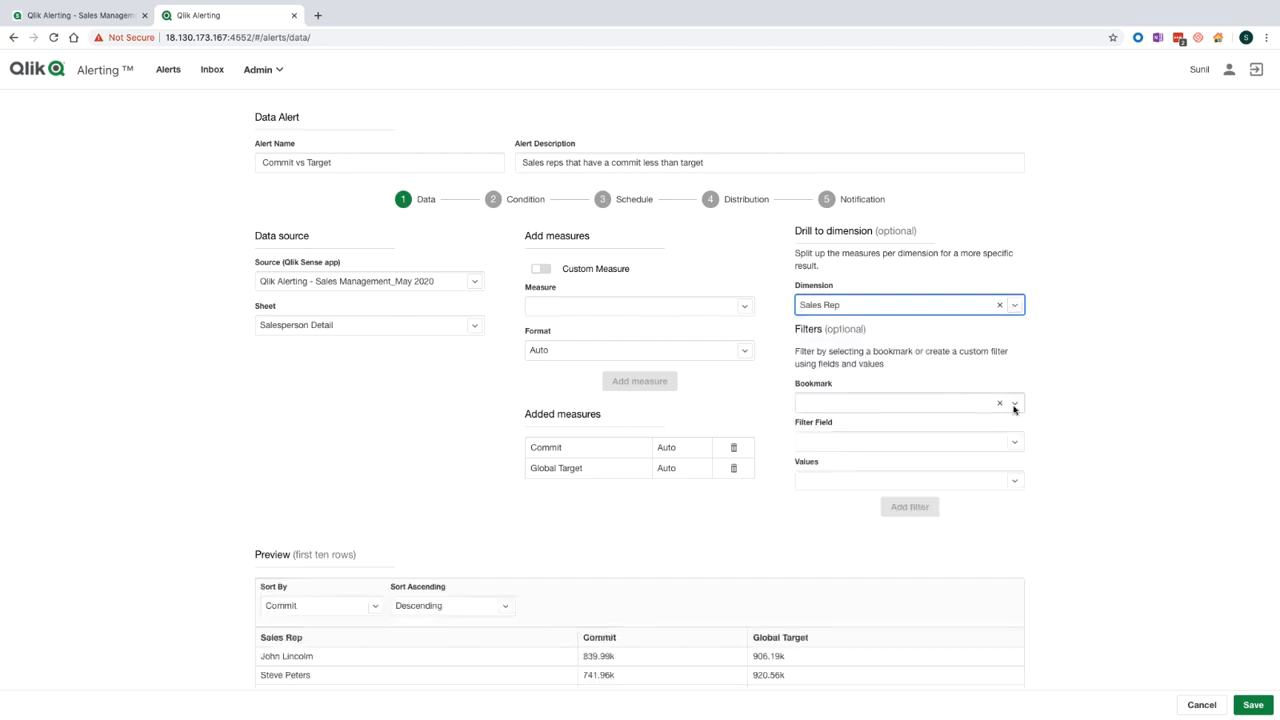
scroll(1047, 418, down, 3)
scroll(1047, 418, down, 4)
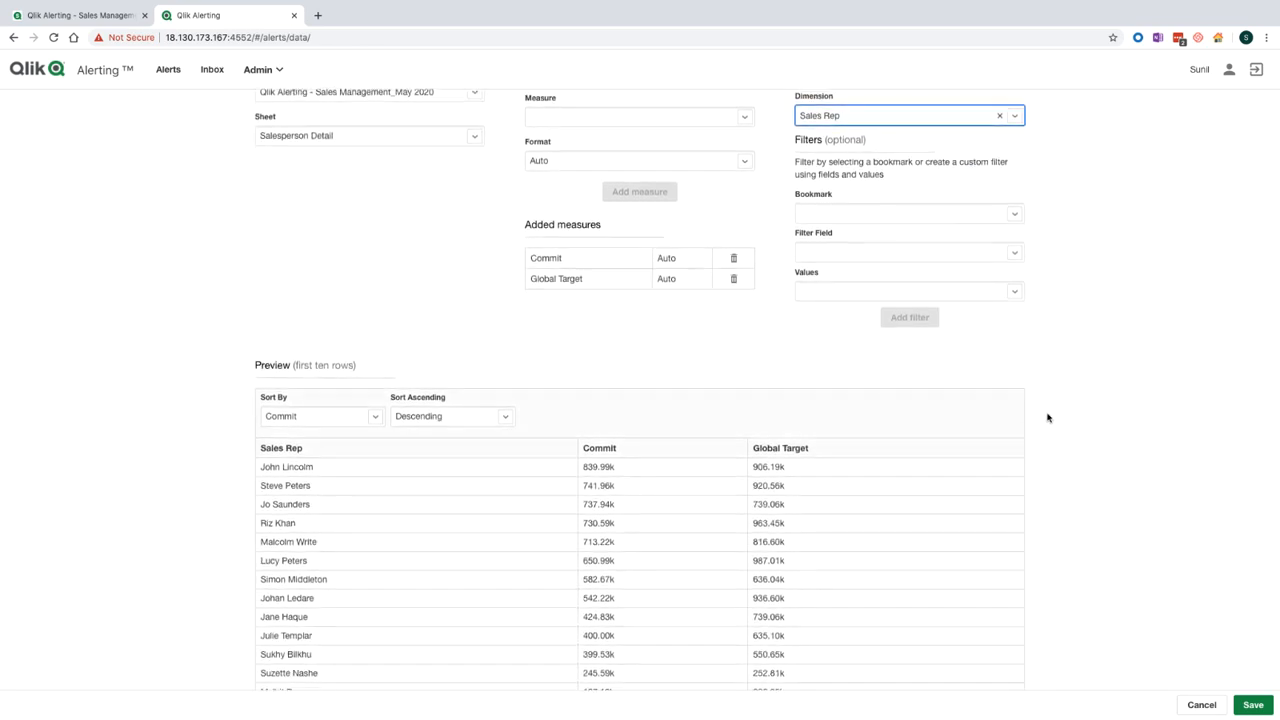
scroll(1047, 418, down, 1)
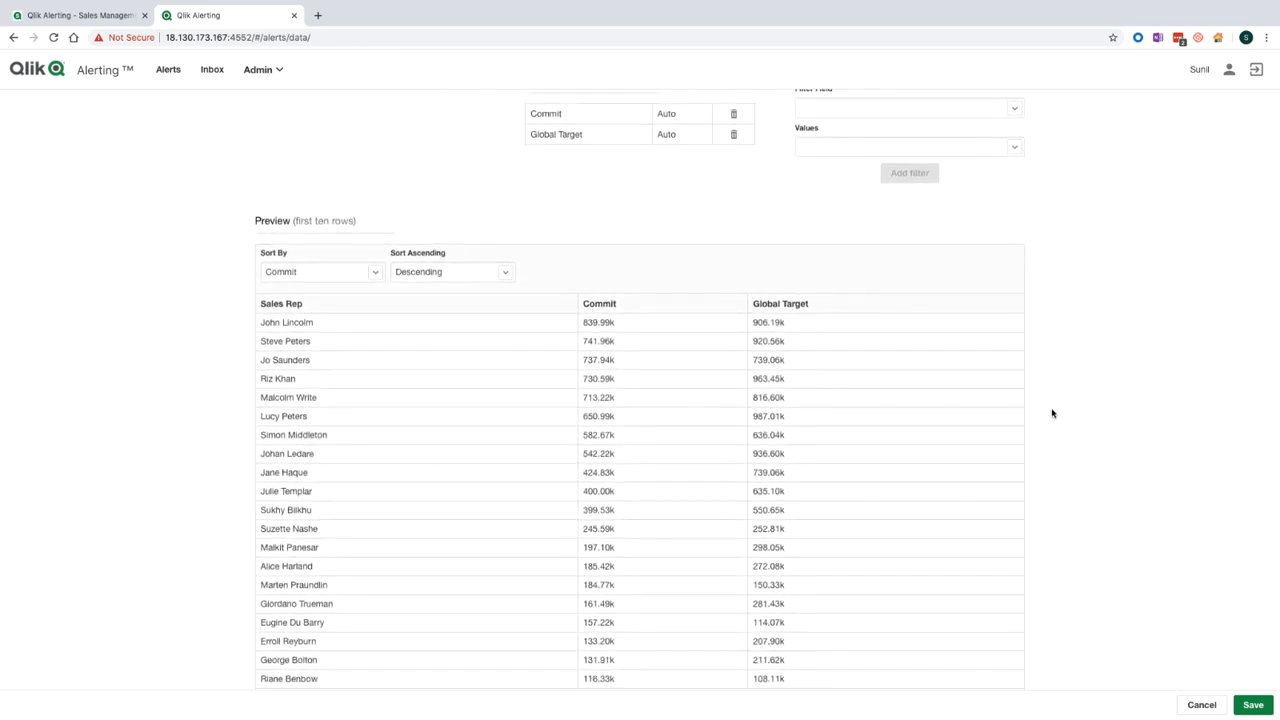
scroll(1052, 413, up, 1)
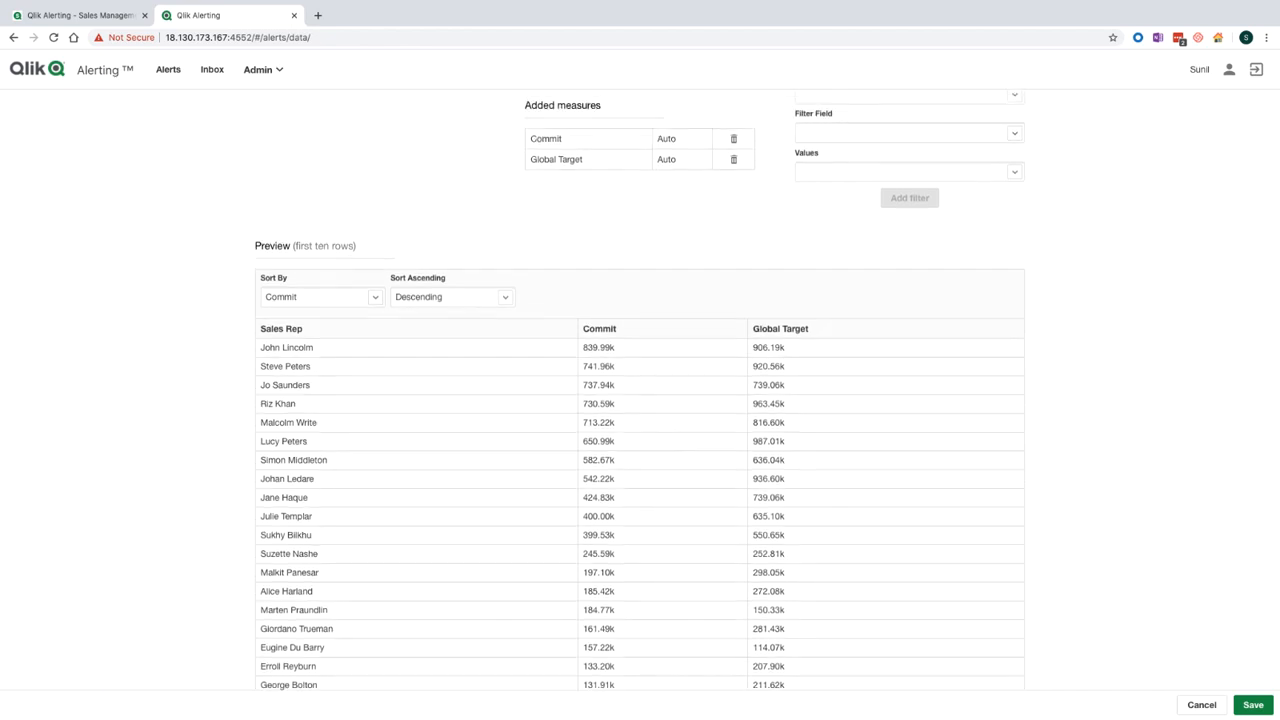
scroll(1043, 440, down, 2)
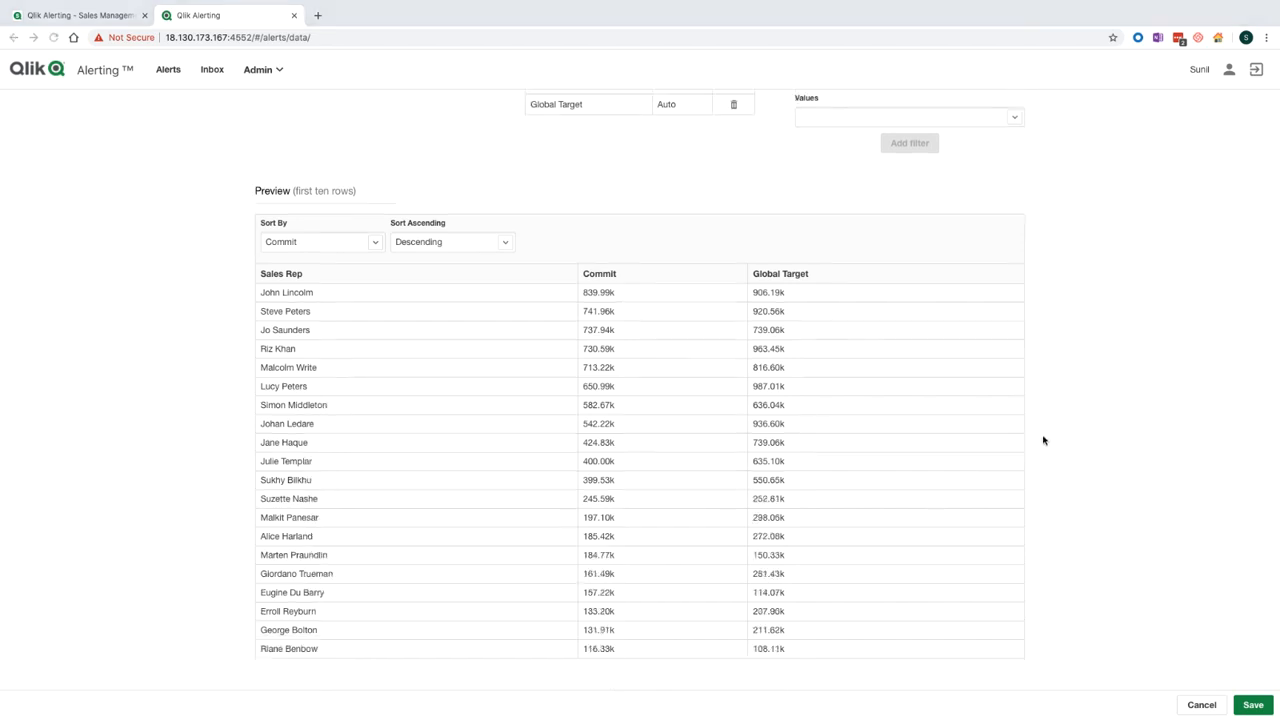
scroll(1078, 417, up, 10)
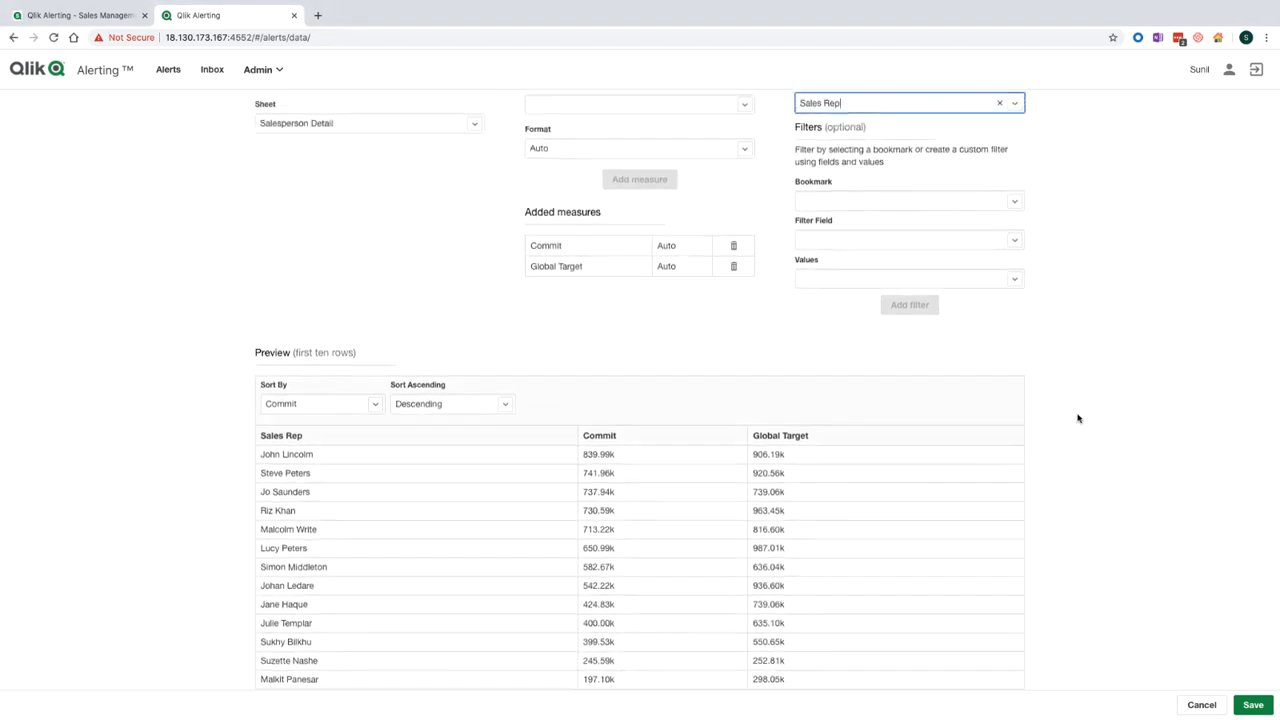
Open condition A of the alert and set its column to Commit and its type to Measure.
click(512, 203)
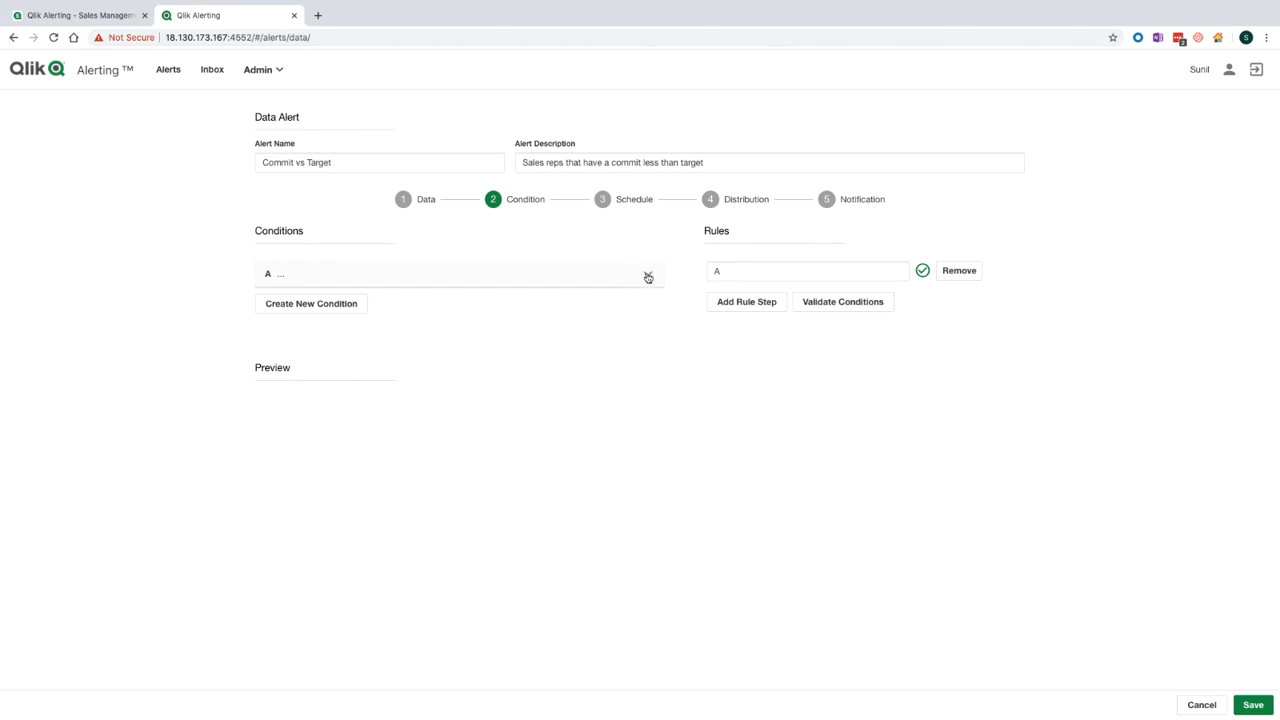
click(648, 277)
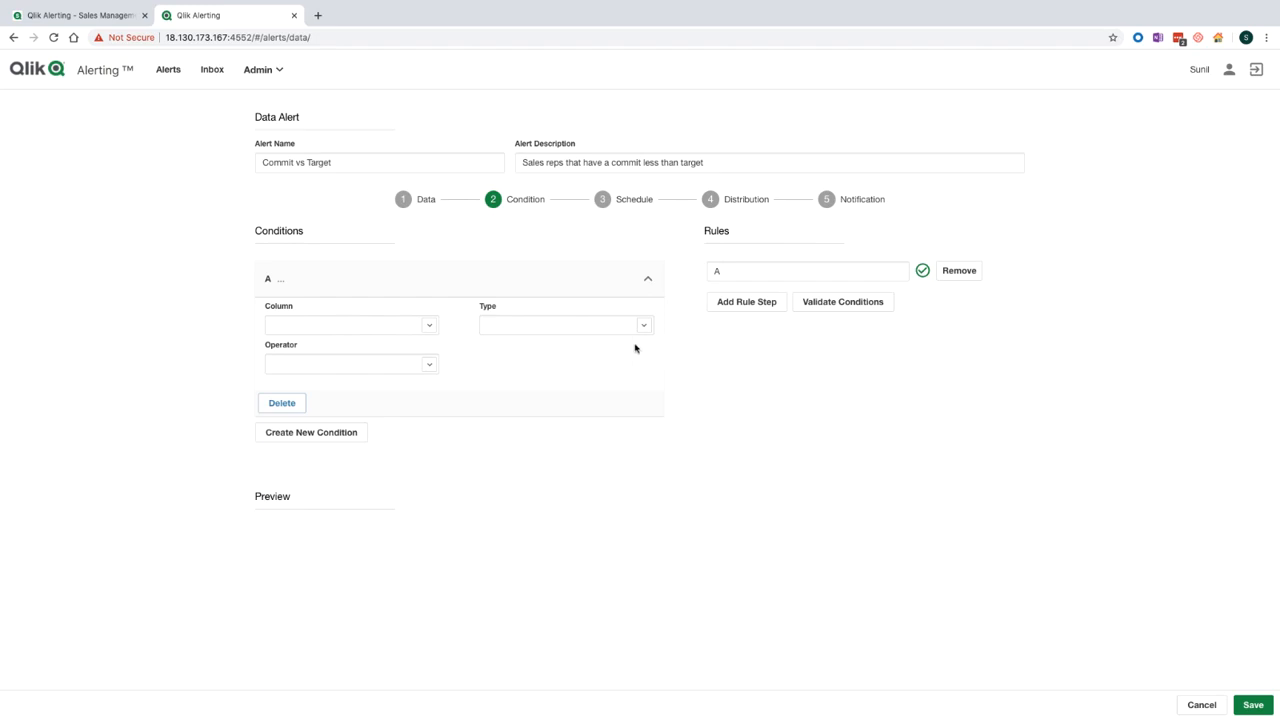
click(435, 333)
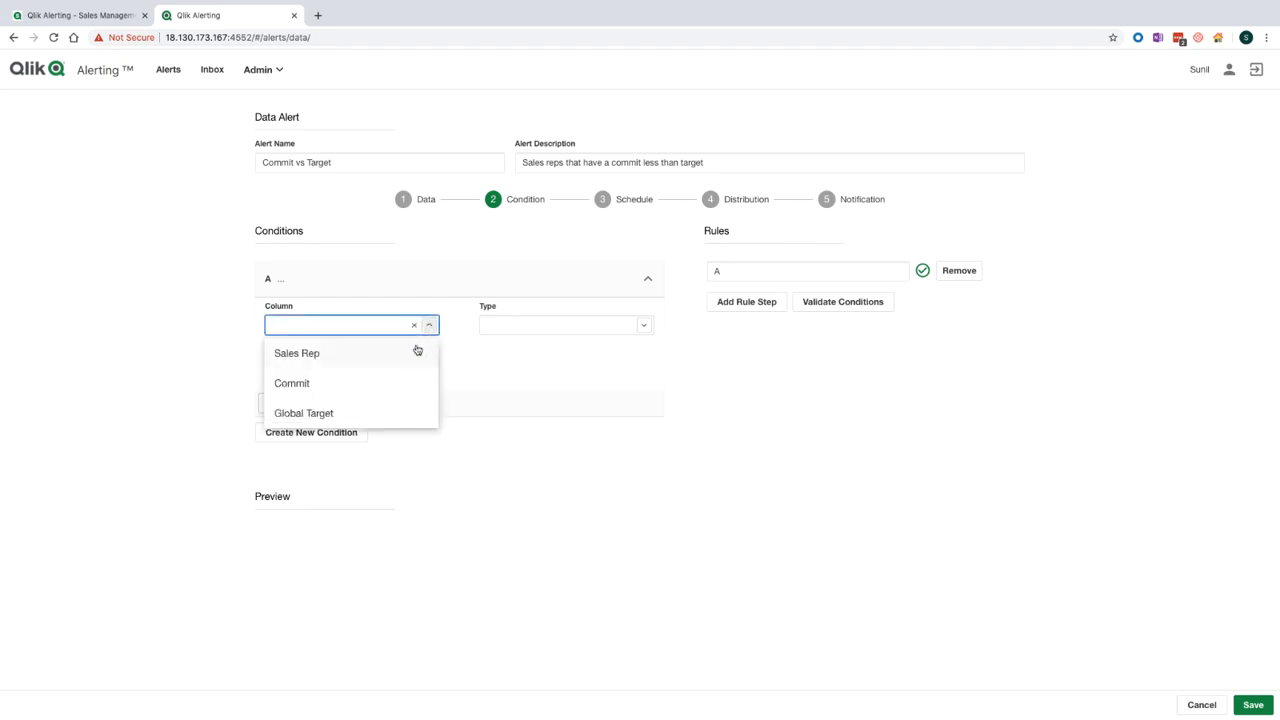
click(390, 383)
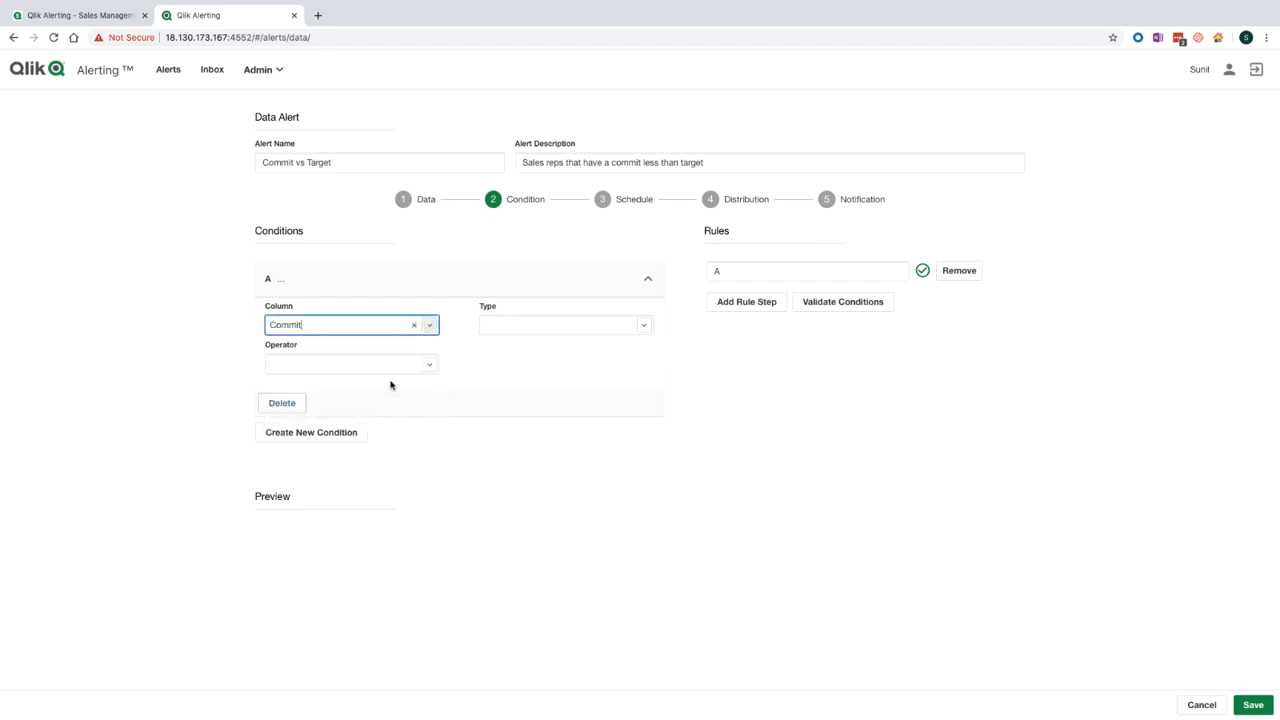
click(584, 360)
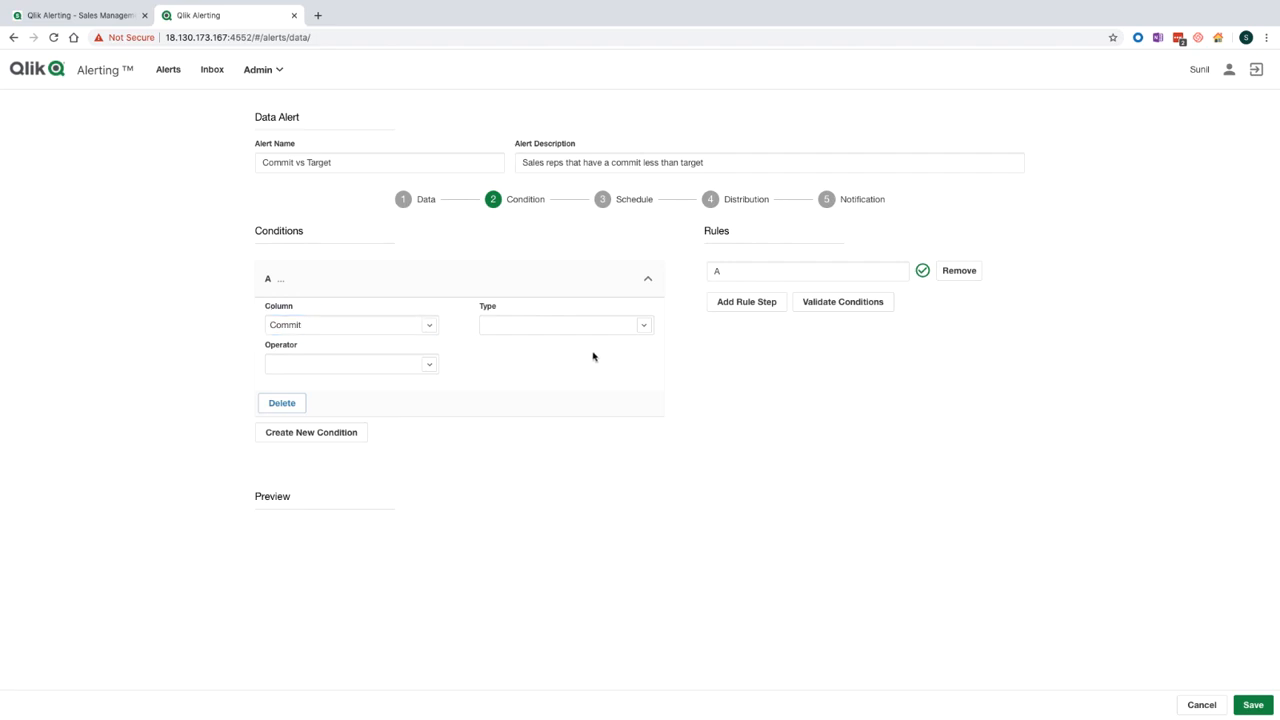
click(645, 328)
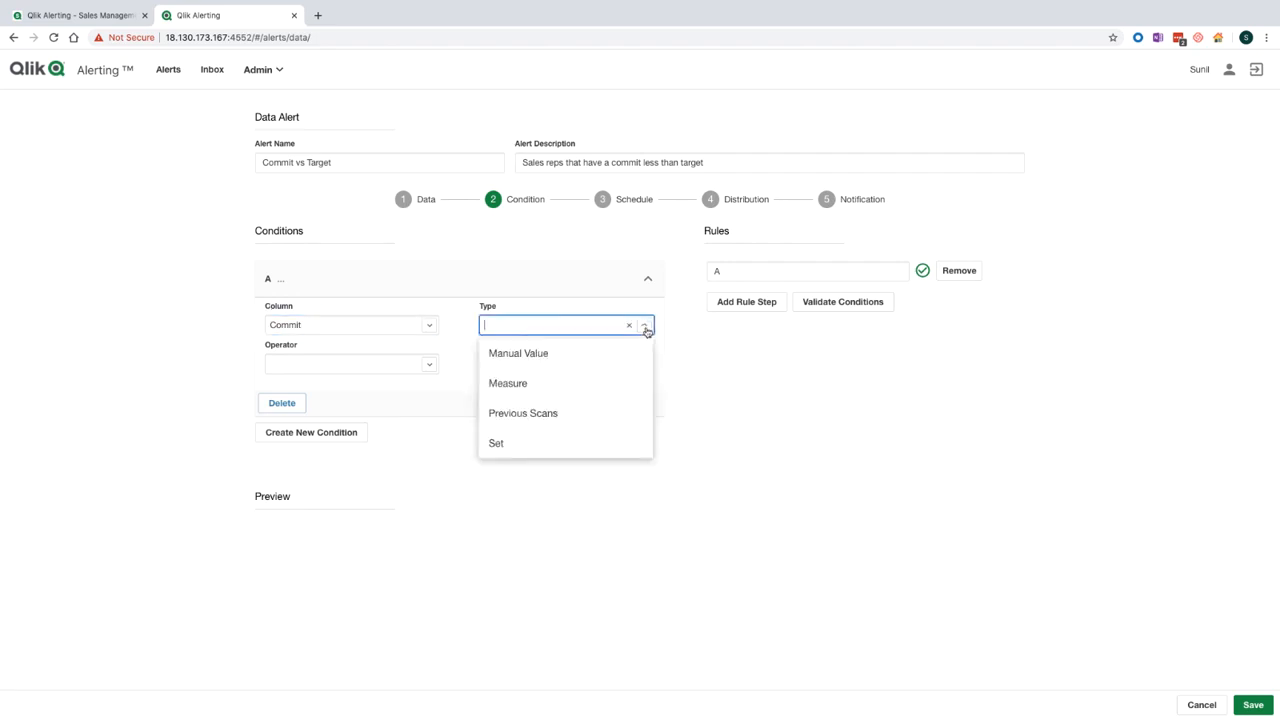
click(610, 383)
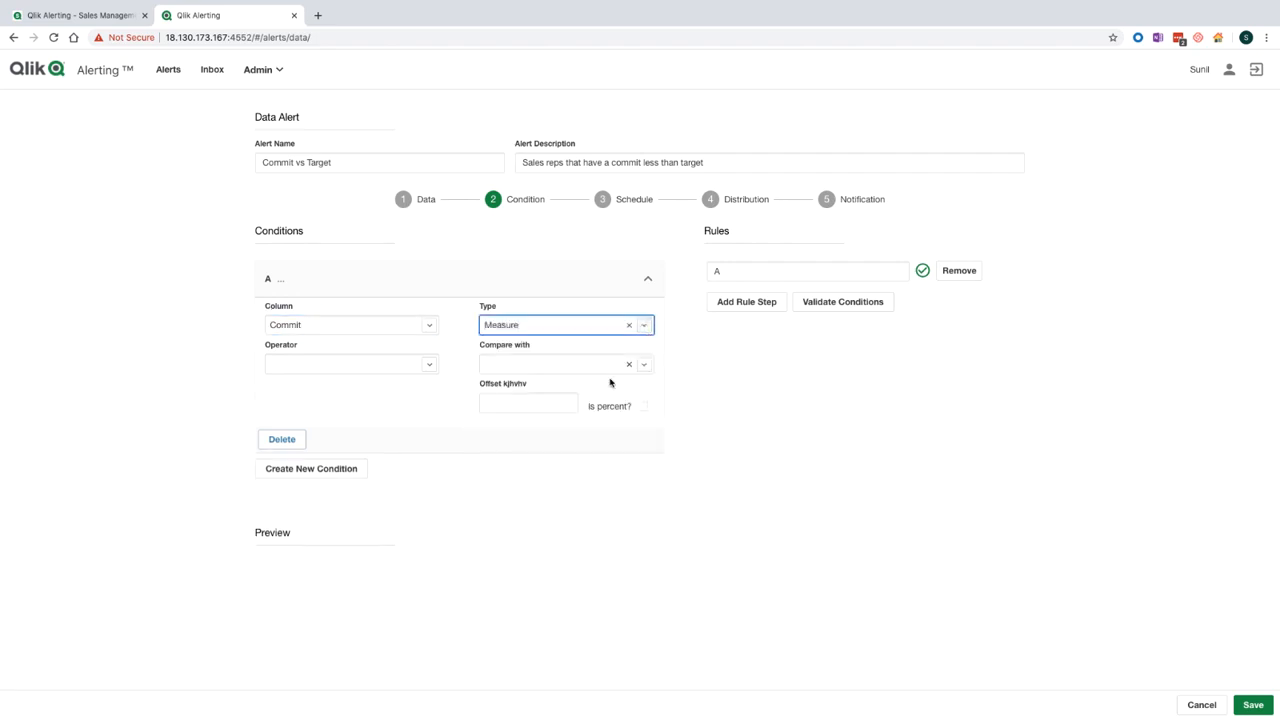
Set condition A's operator to Less than (<) compared with Global Target, and validate the conditions.
click(430, 366)
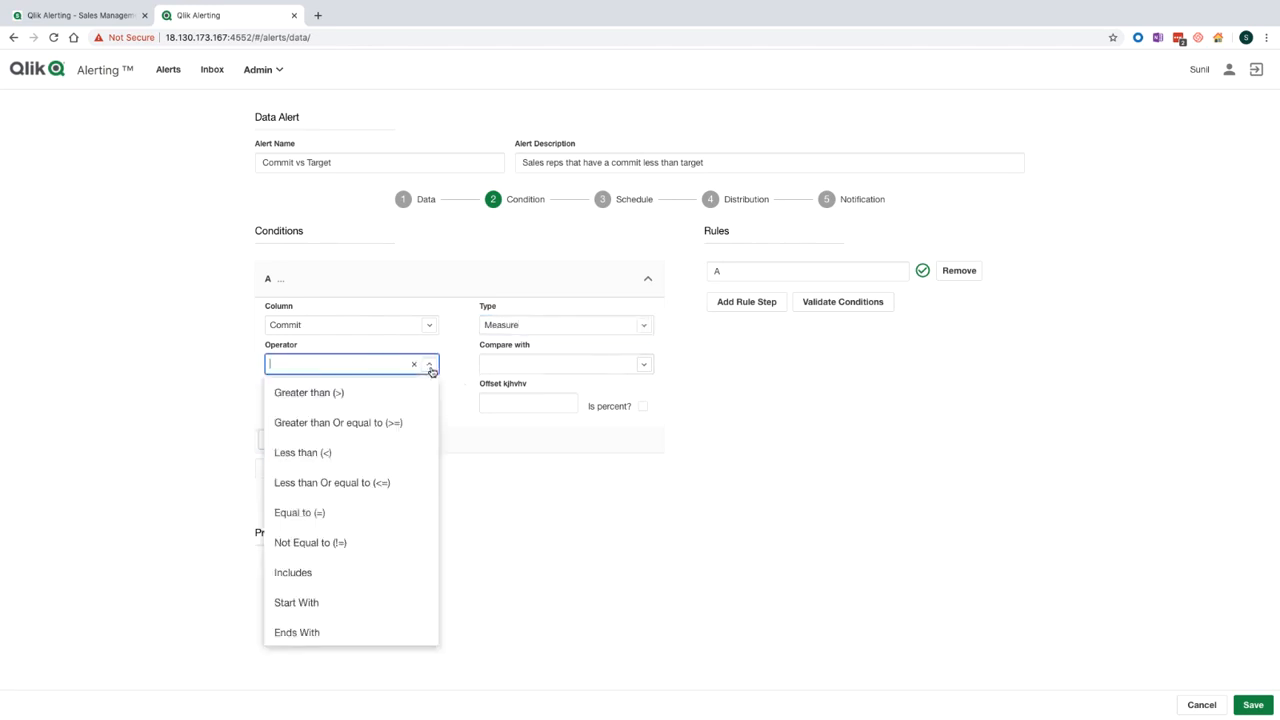
click(406, 462)
click(645, 366)
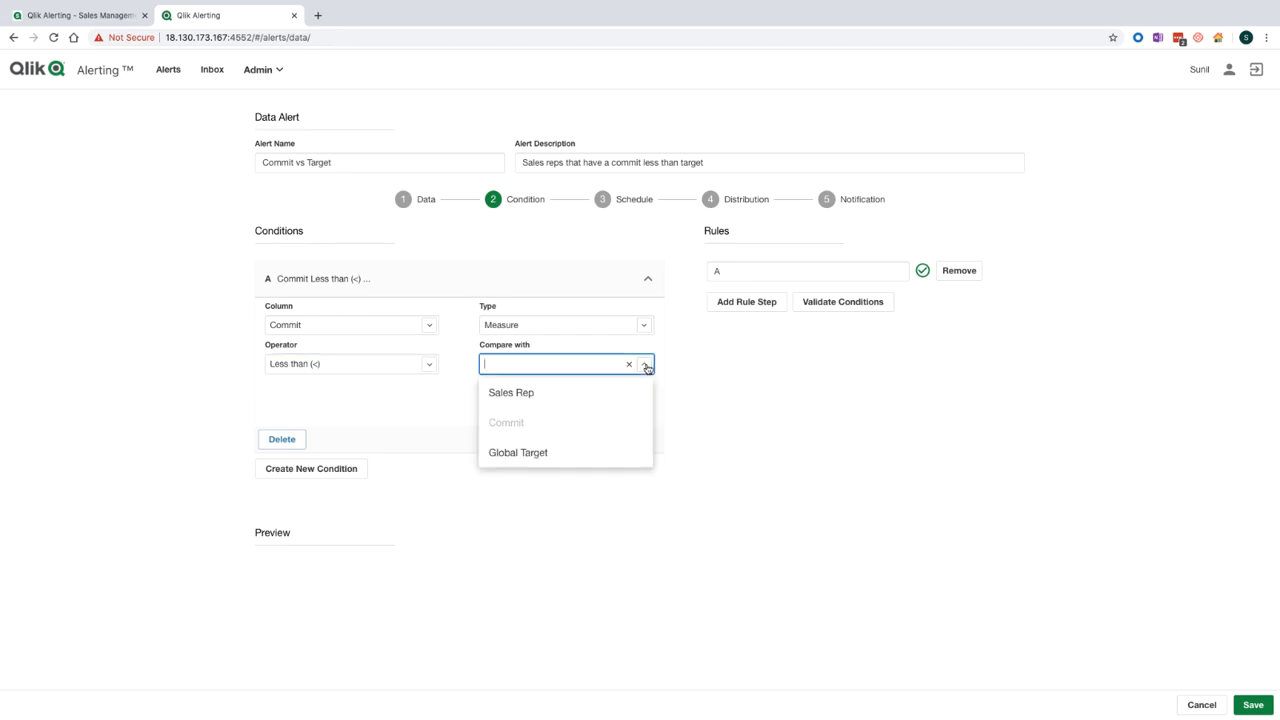
click(606, 461)
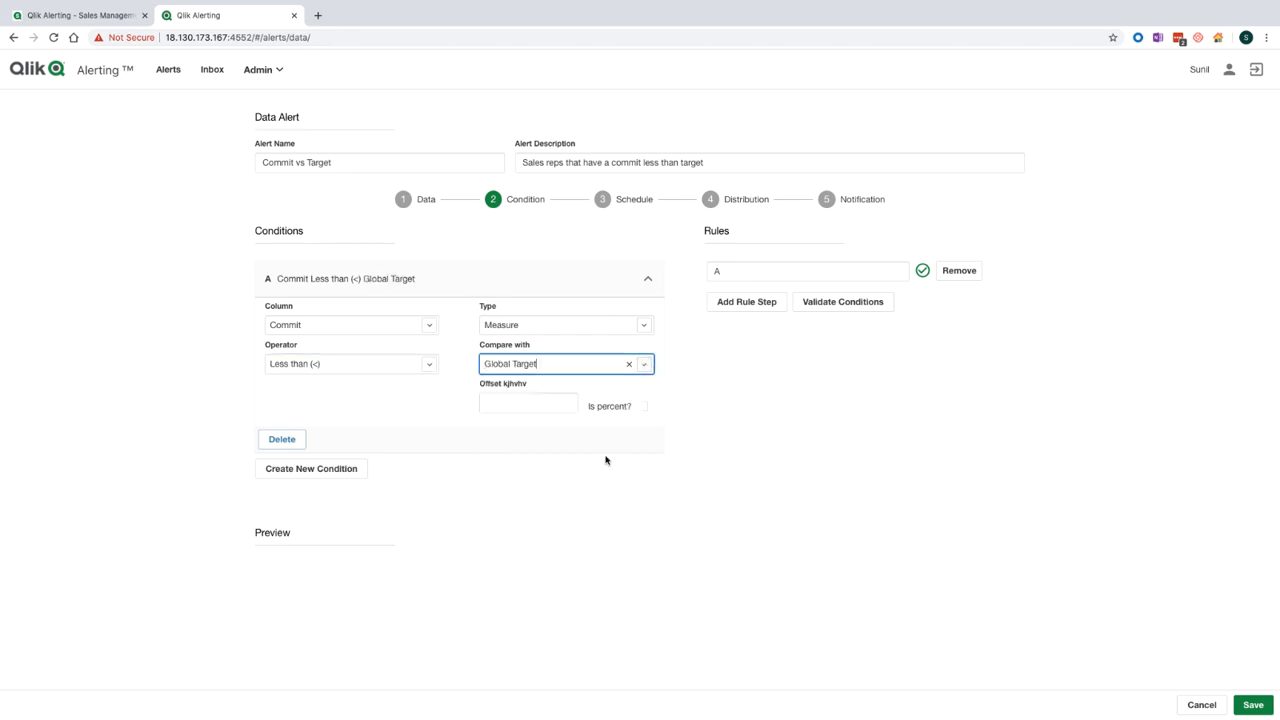
click(710, 408)
click(837, 307)
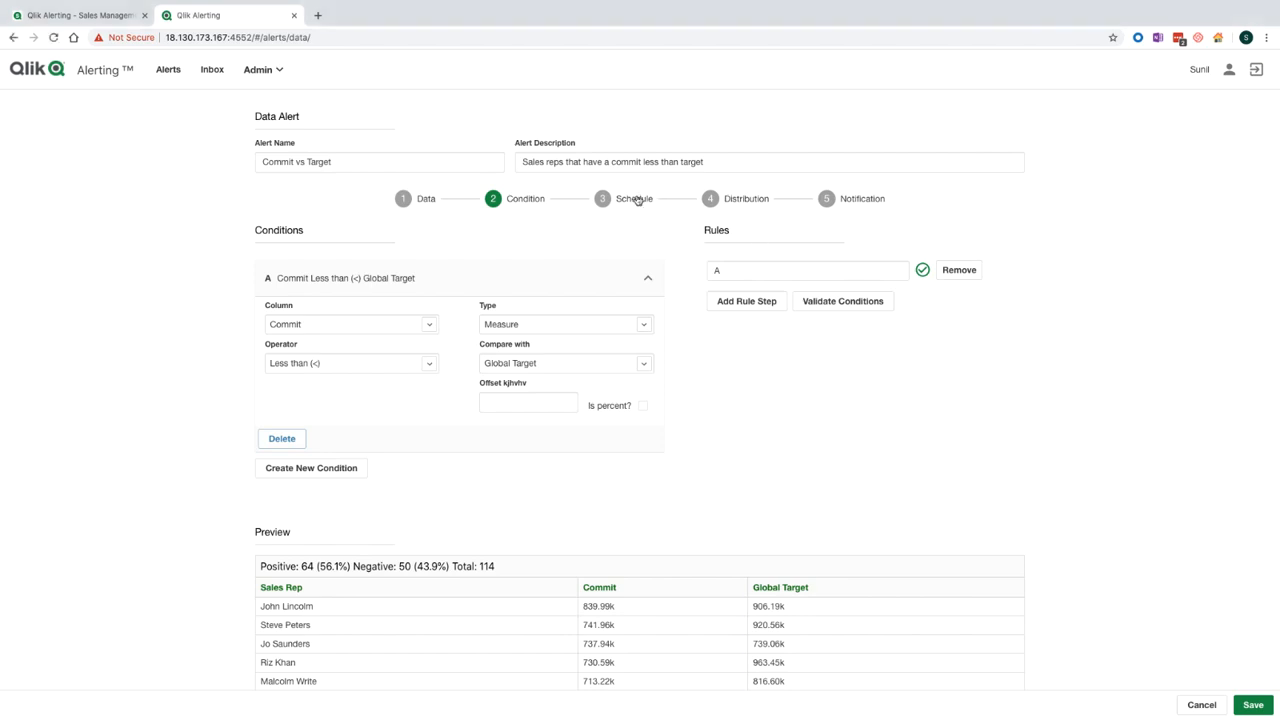
Set the alert to trigger On Schedule, review the days-of-the-month and Times options, and keep scheduling by Intervals.
click(636, 202)
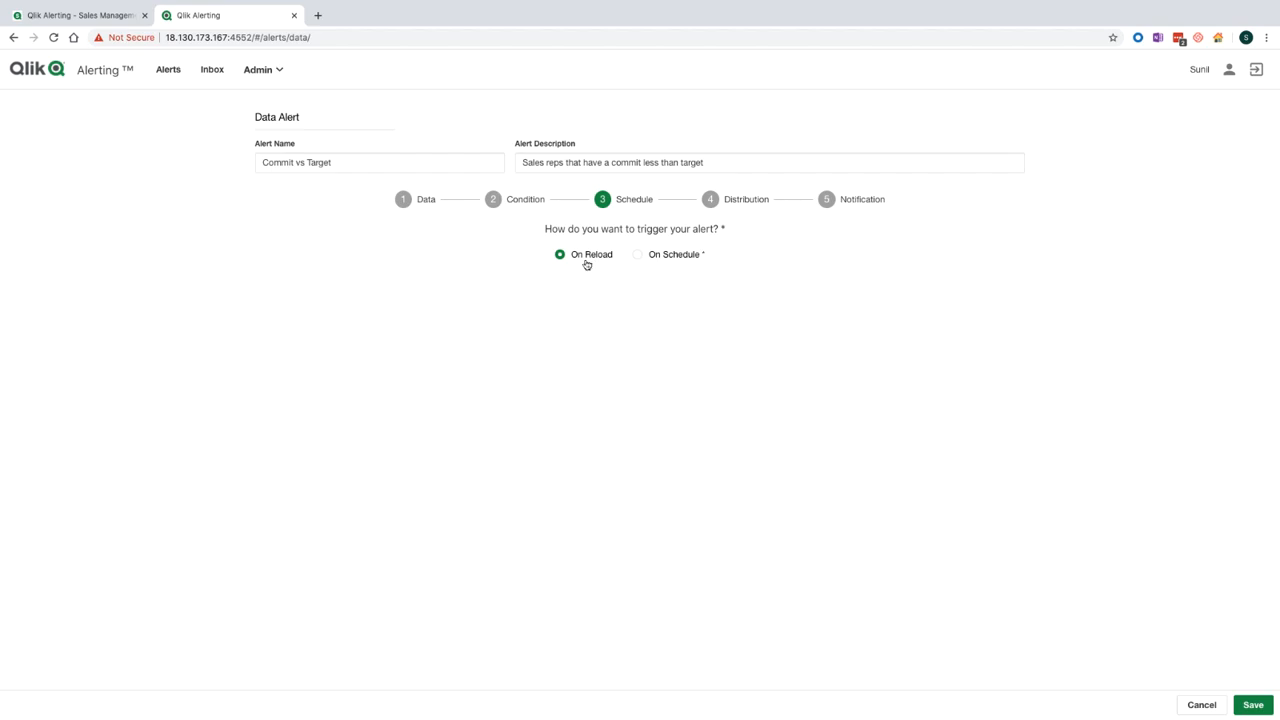
click(637, 256)
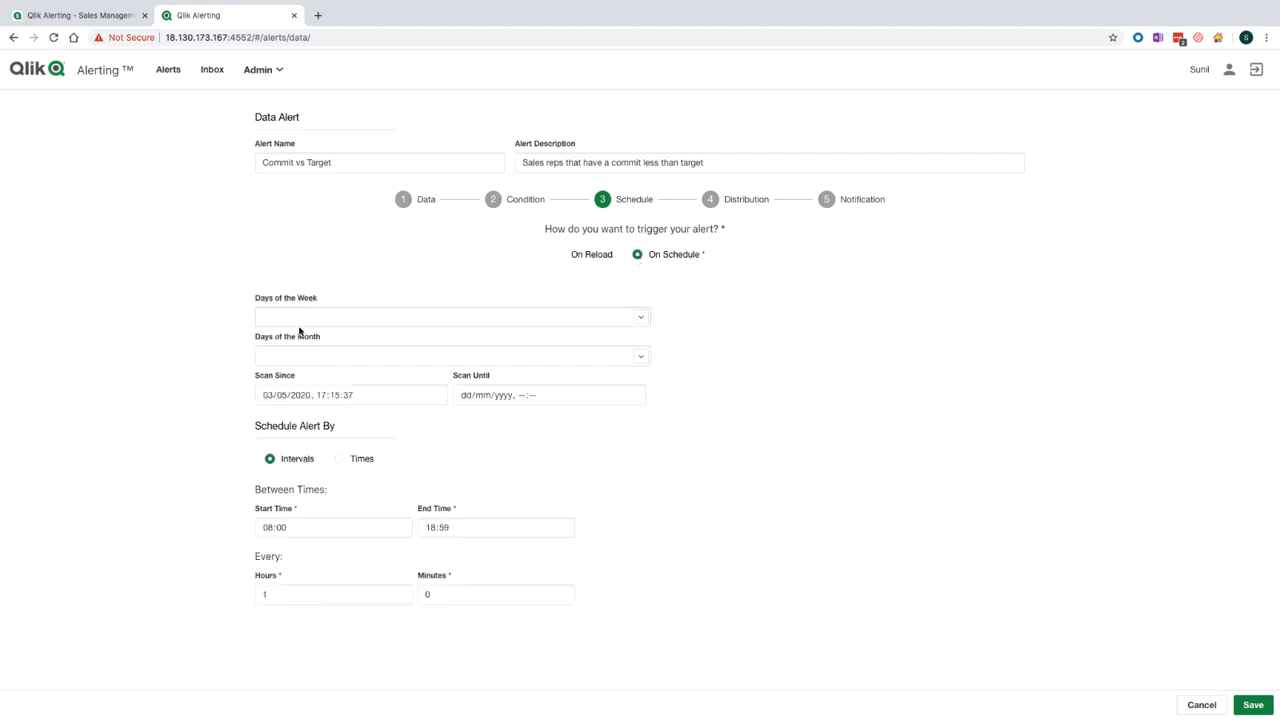
click(401, 353)
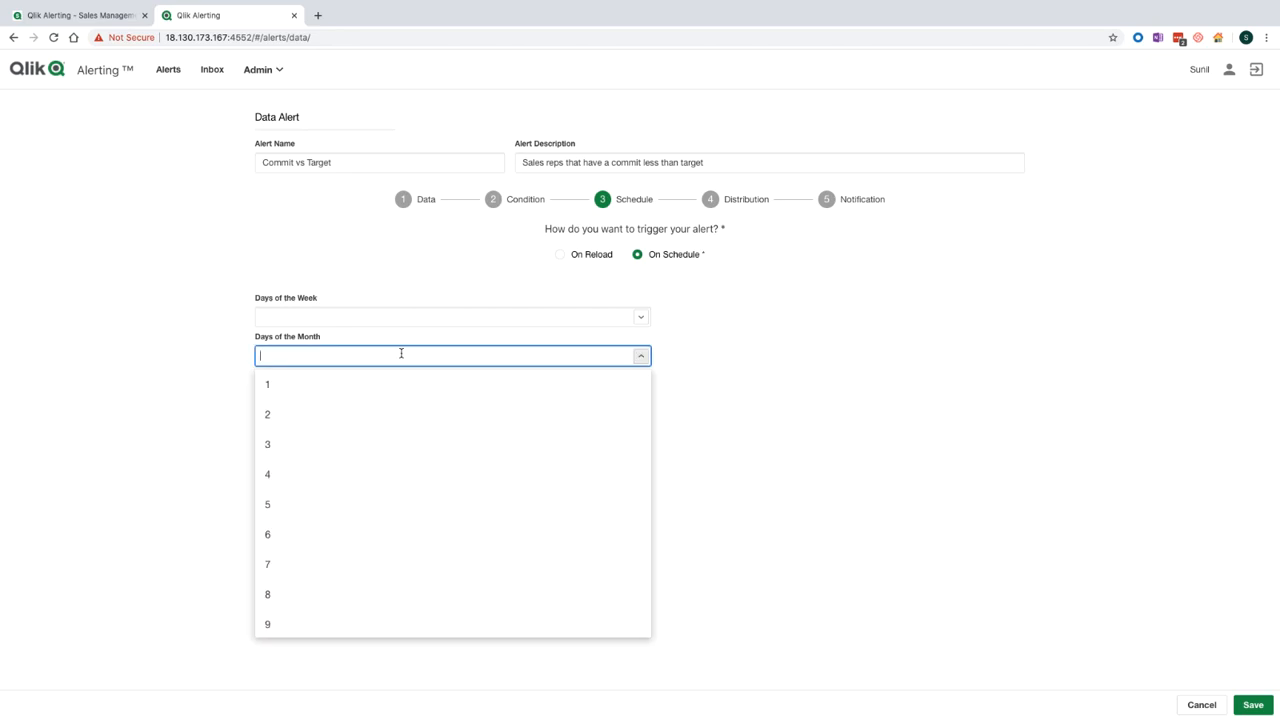
click(401, 353)
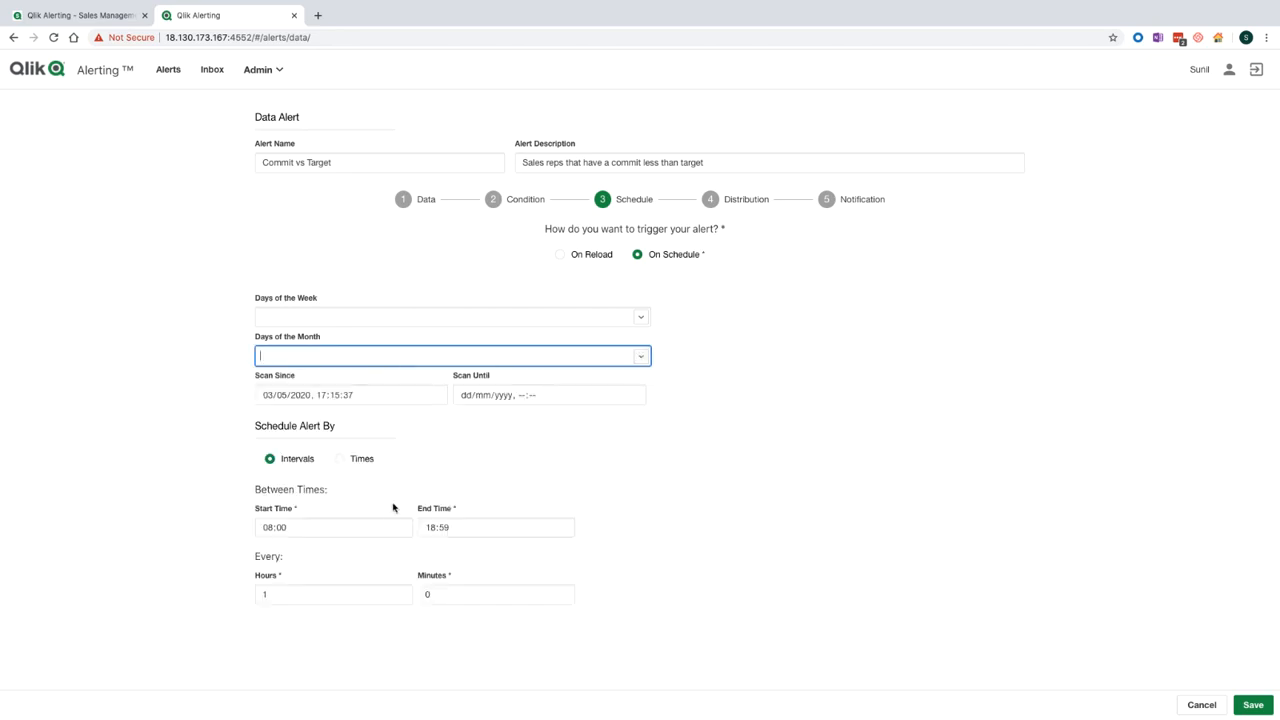
click(341, 461)
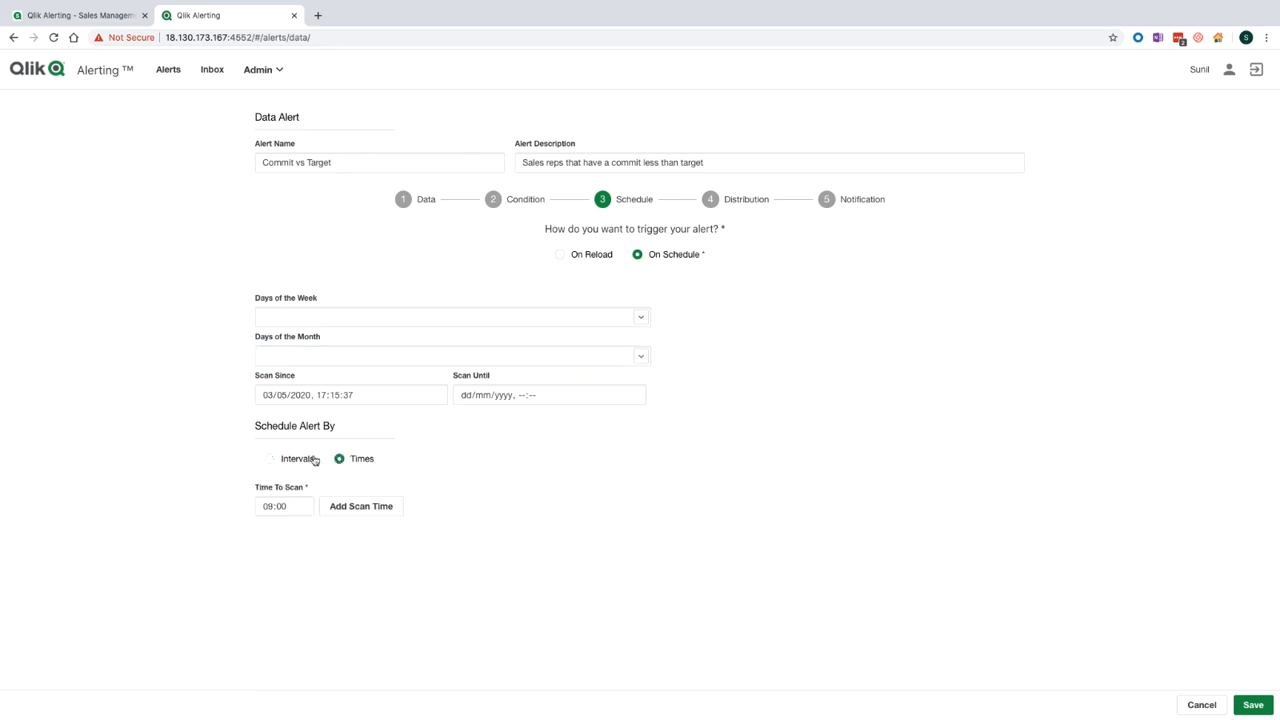
click(295, 461)
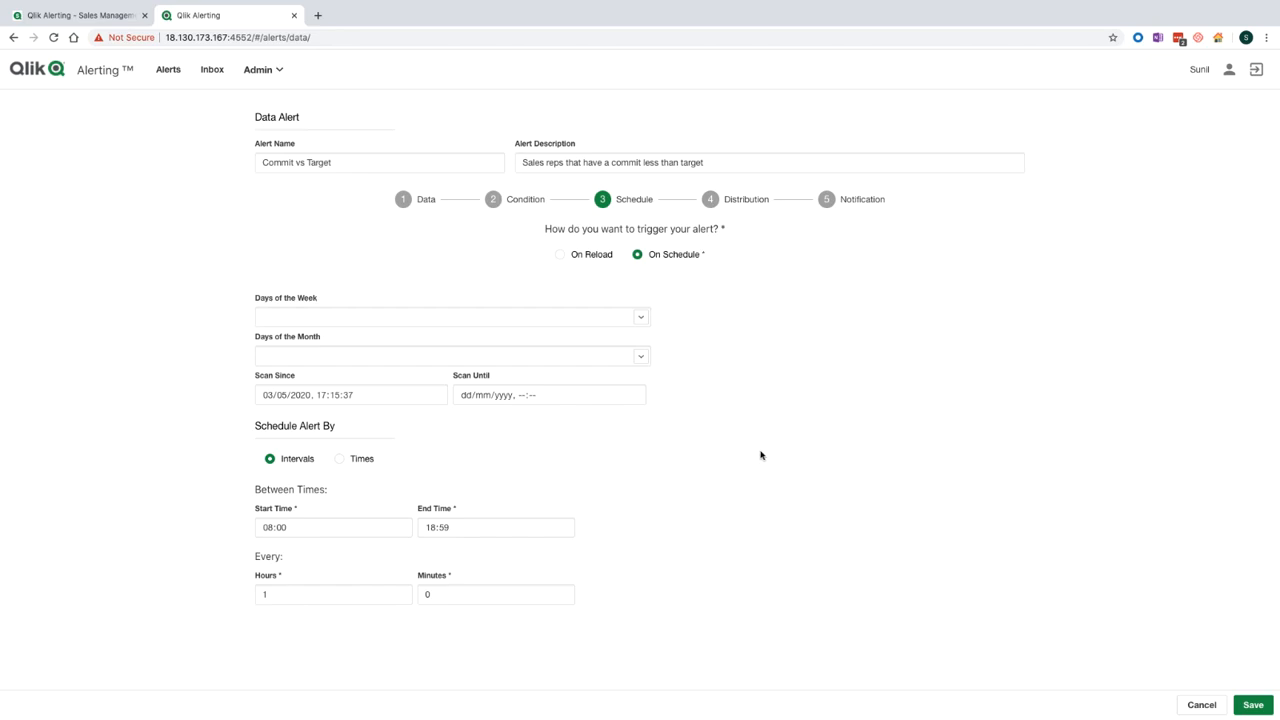
Switch the alert trigger to On Reload and add Mobile to the distribution channels, keeping the frequency at Every time.
click(576, 256)
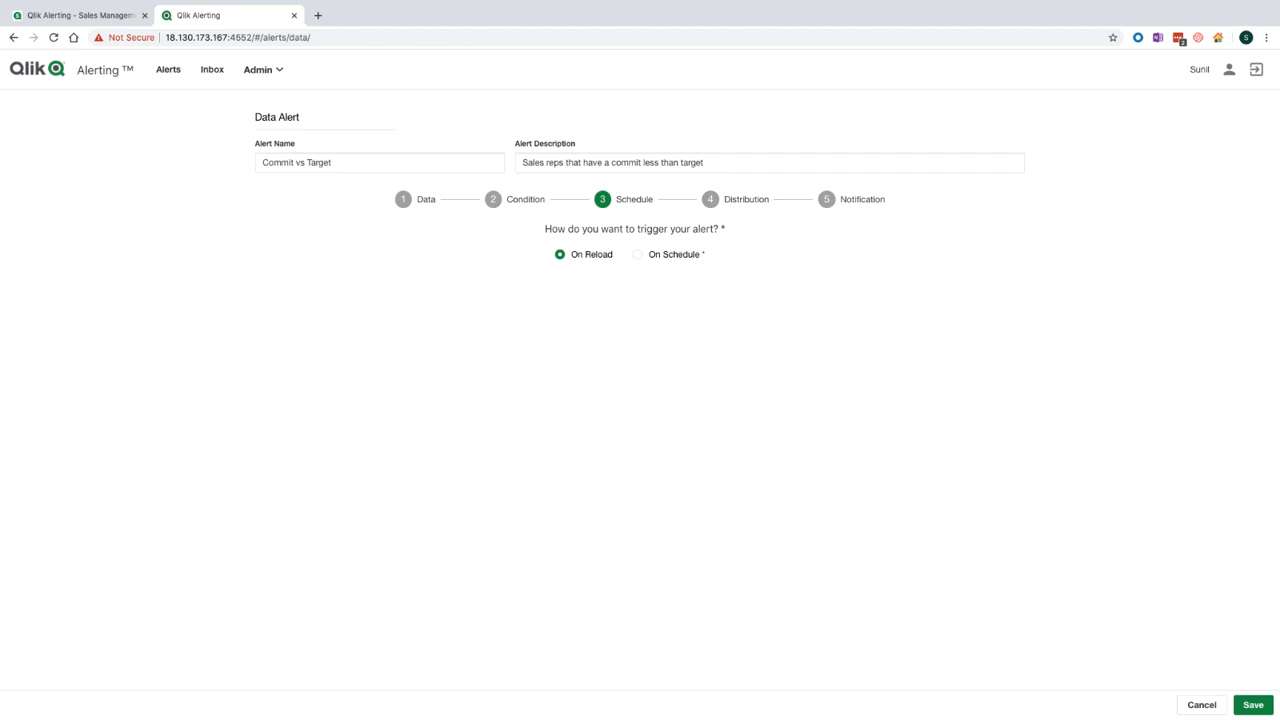
click(737, 203)
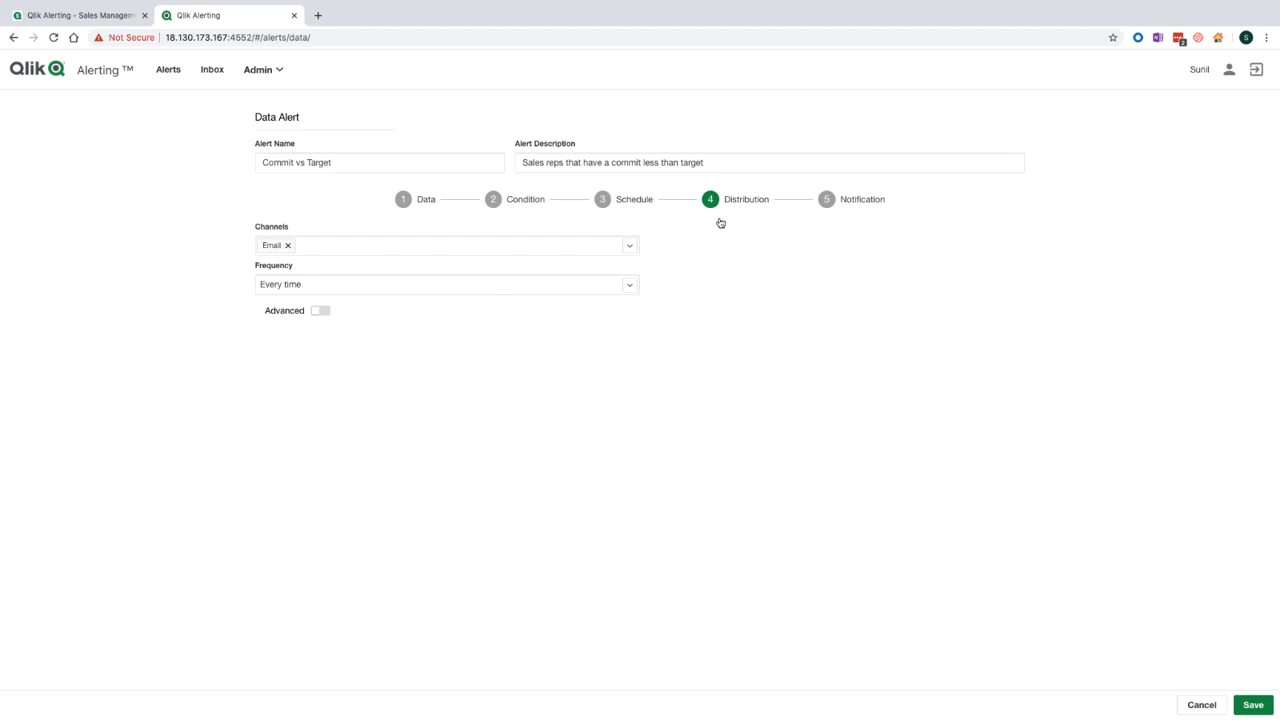
click(630, 246)
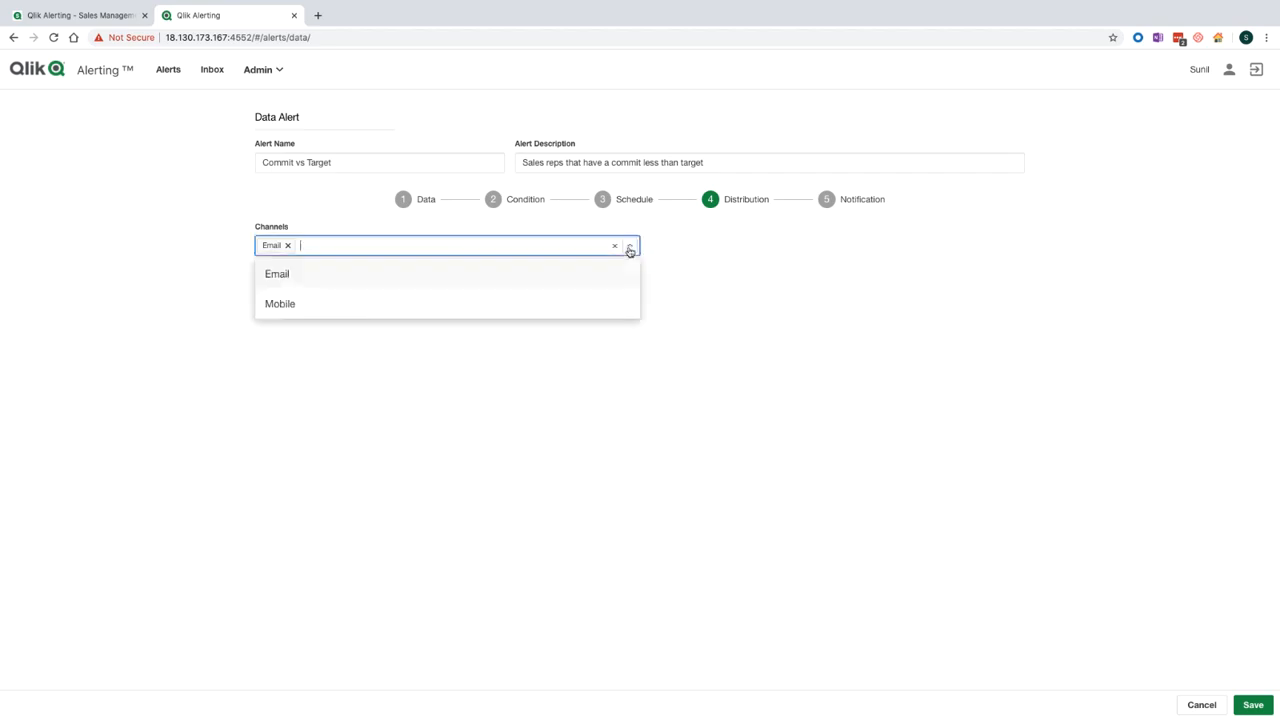
click(523, 300)
click(635, 321)
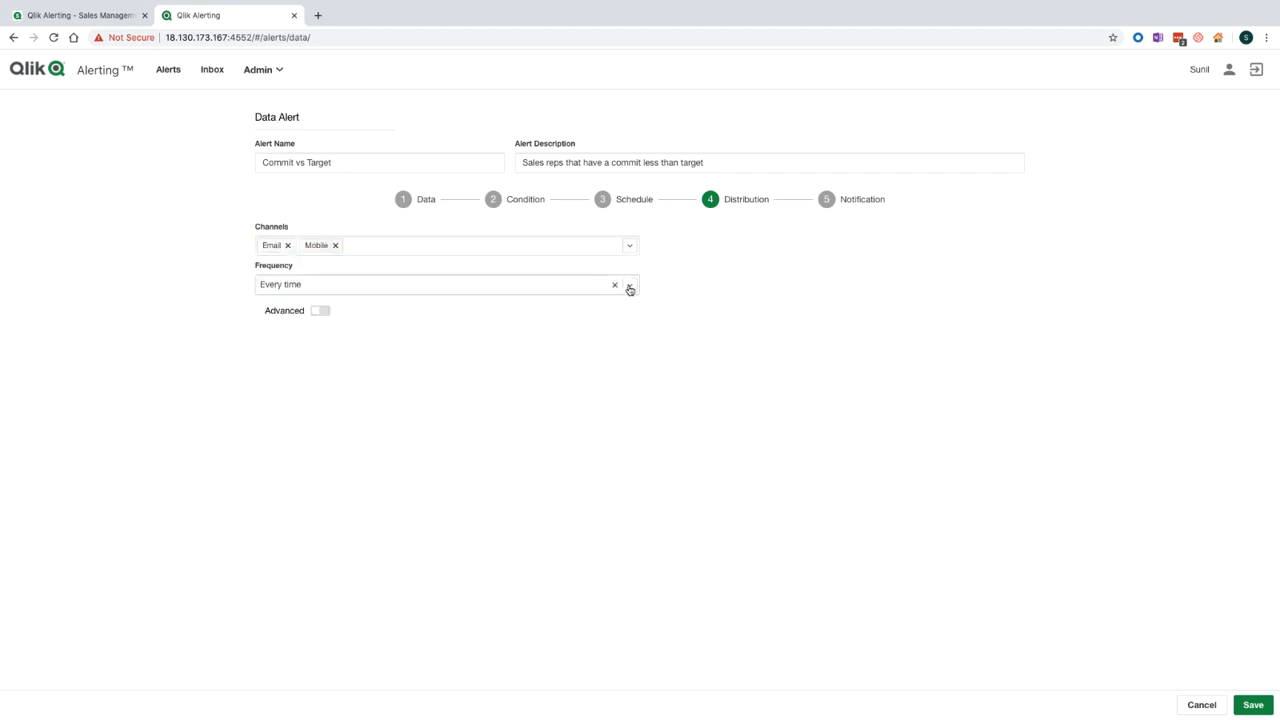
click(631, 287)
click(633, 290)
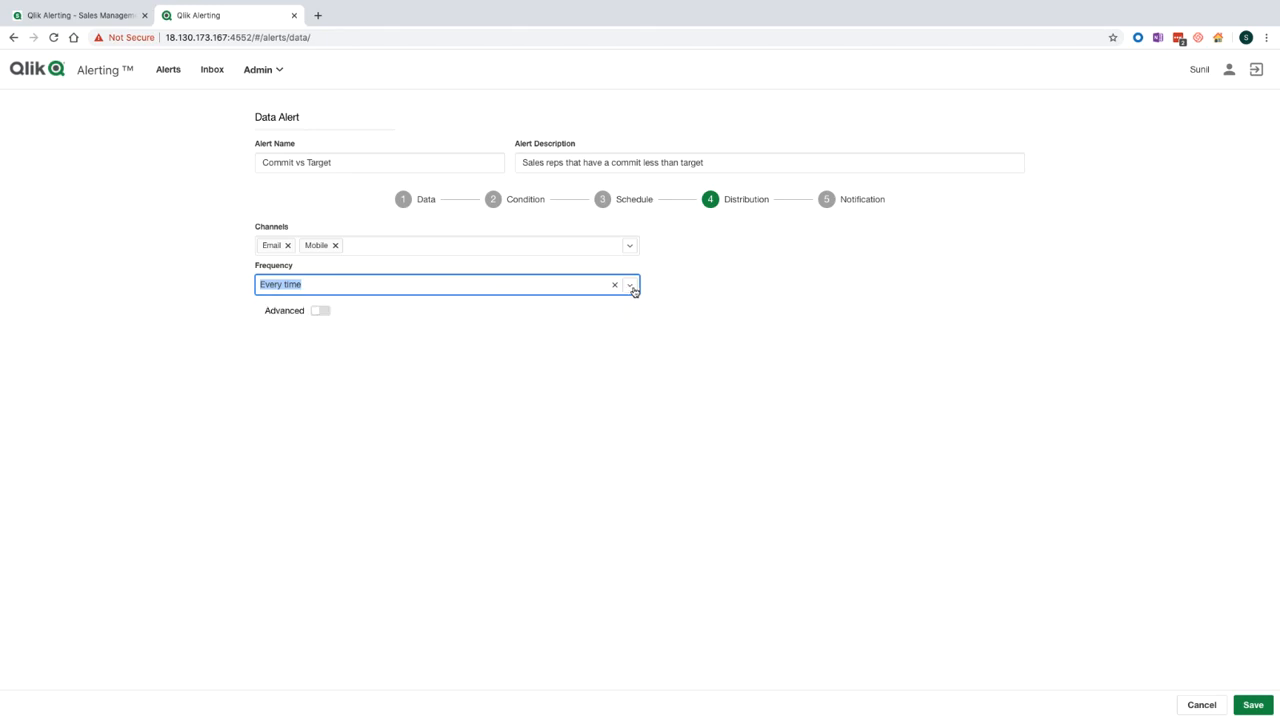
Enable the advanced distribution options and assign the Sales Global Leadership group to the broadcast alert.
click(322, 312)
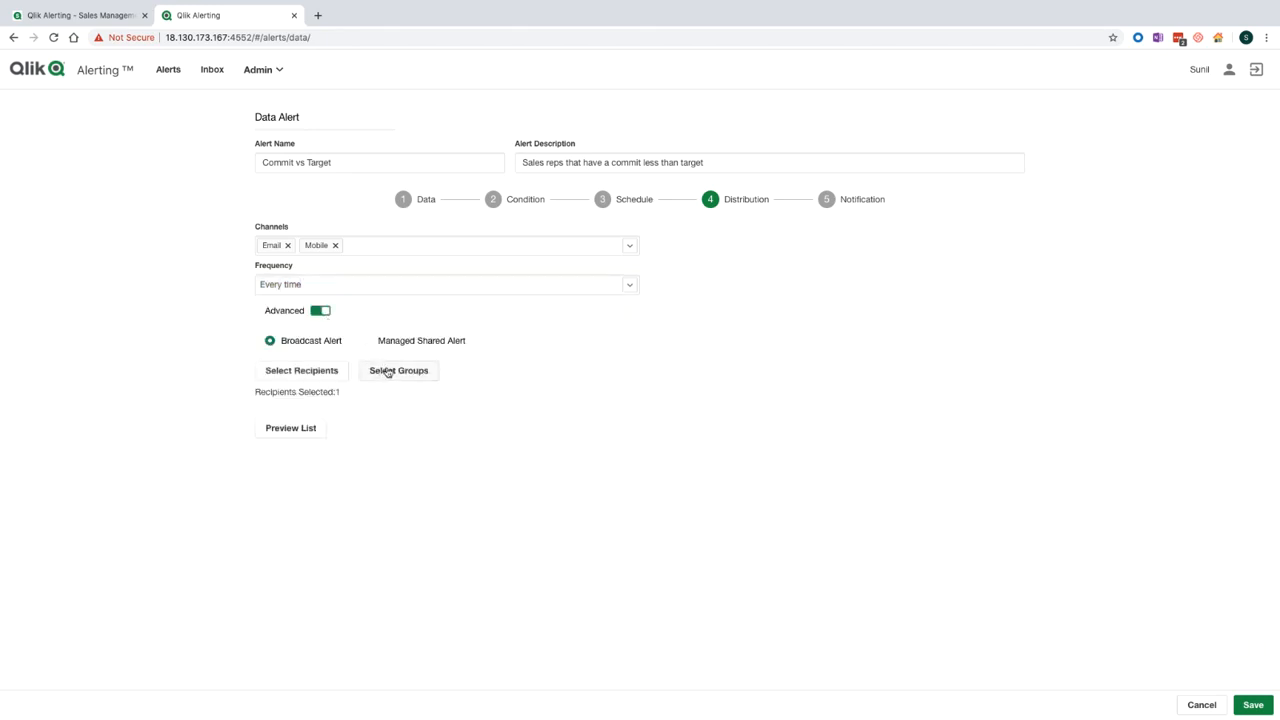
click(386, 374)
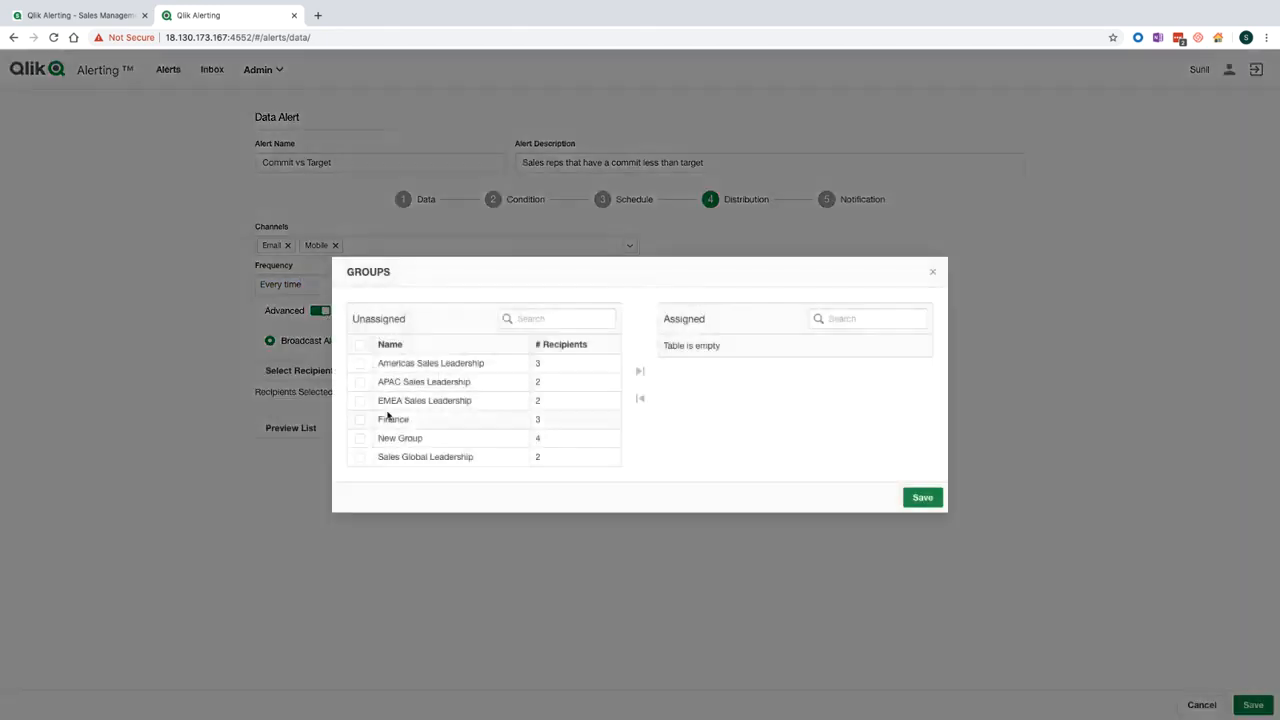
click(360, 458)
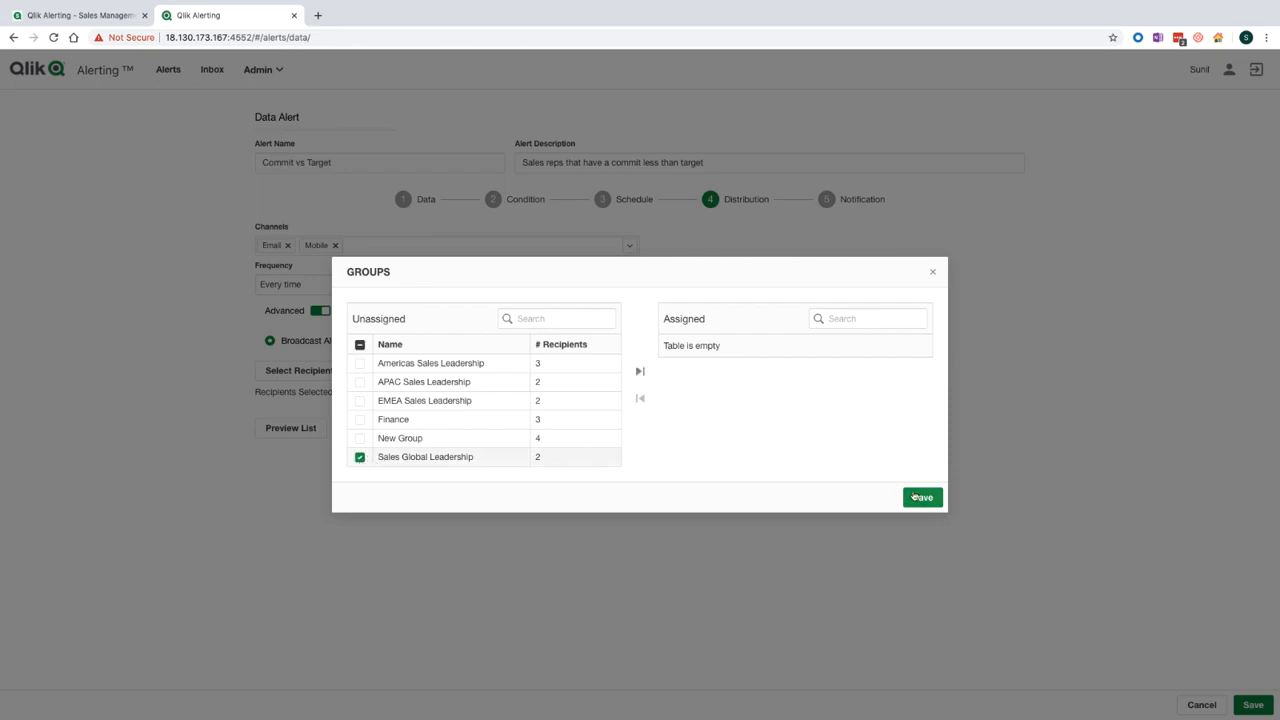
click(639, 371)
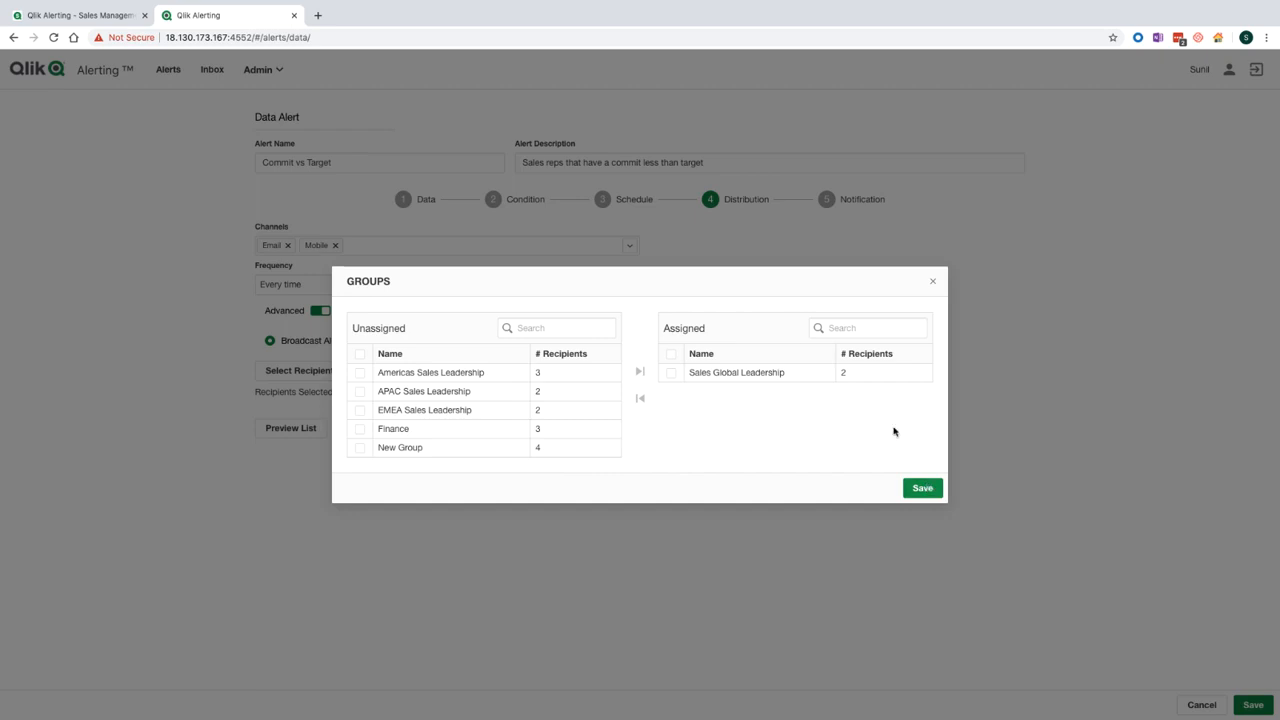
click(922, 492)
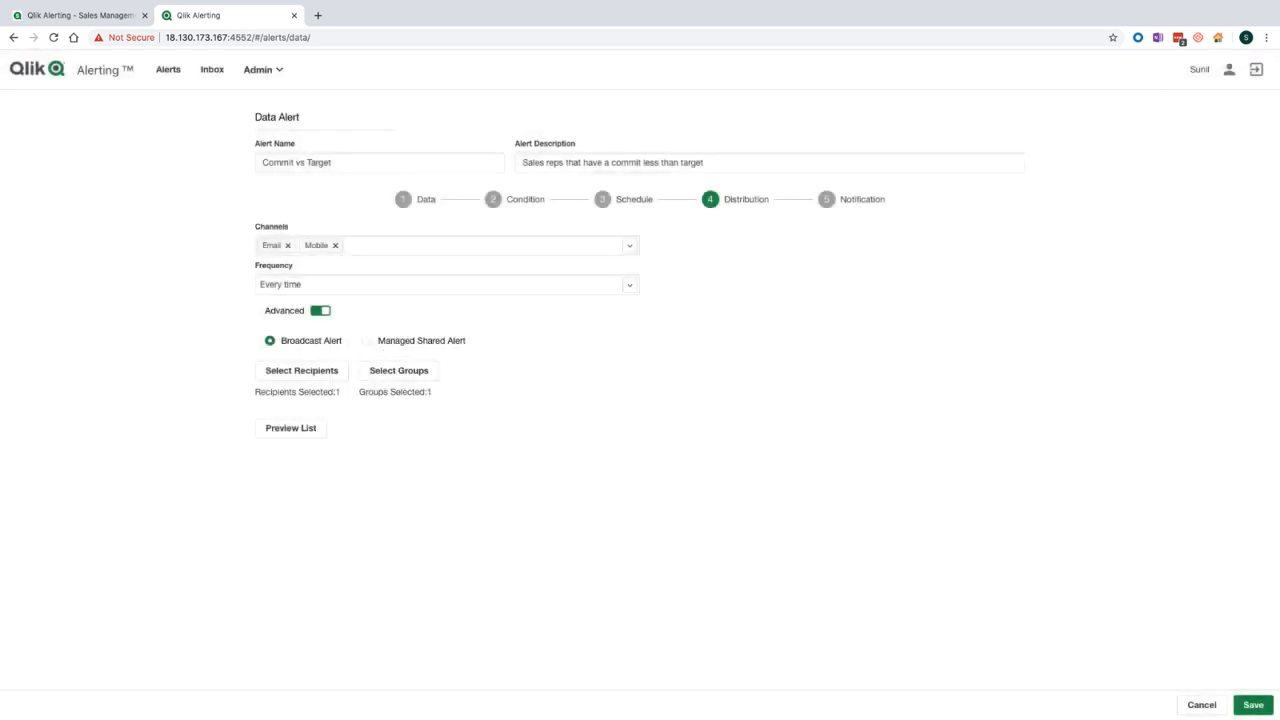
Customize the notification with the subject "Sales reps lower than commit" and save the data alert.
click(861, 203)
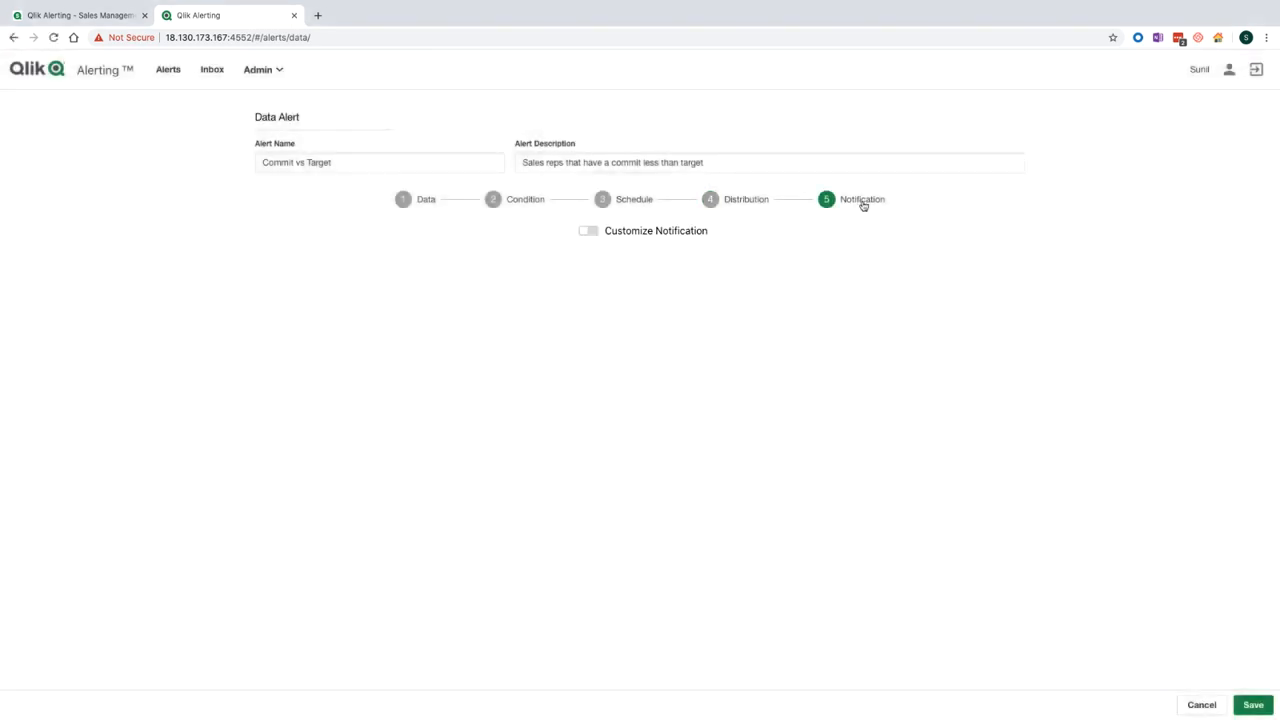
click(589, 232)
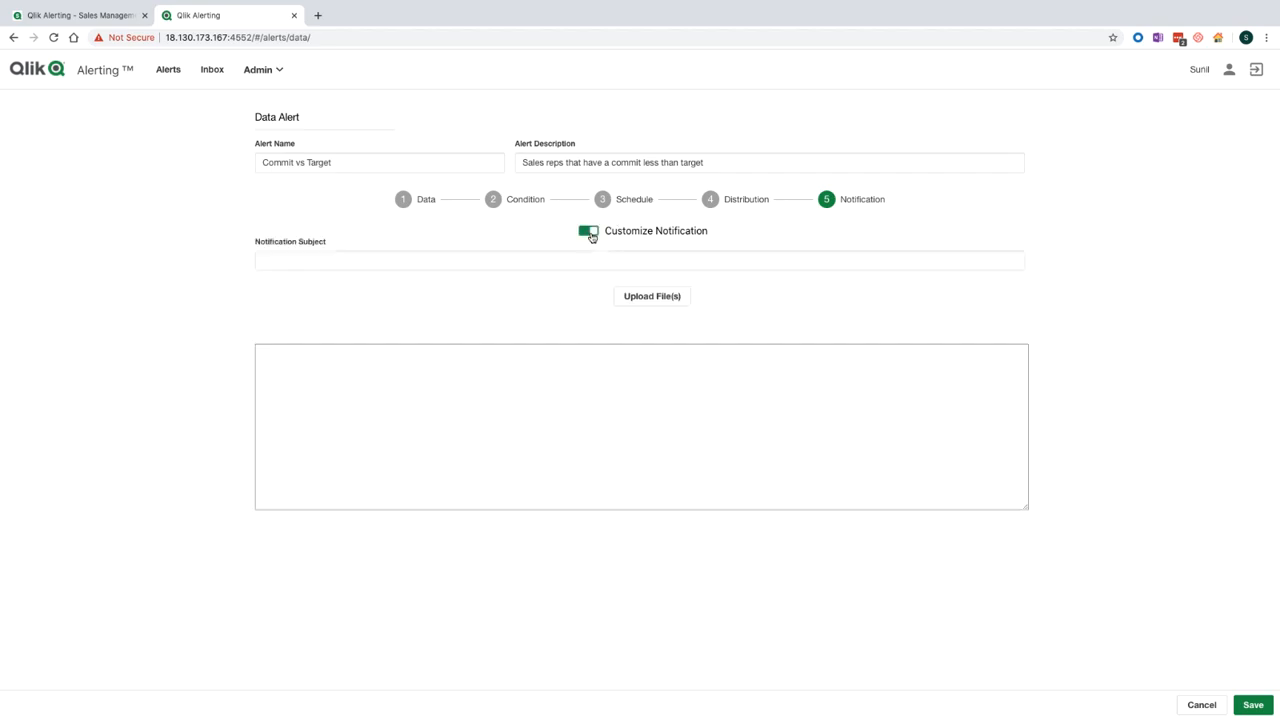
click(581, 262)
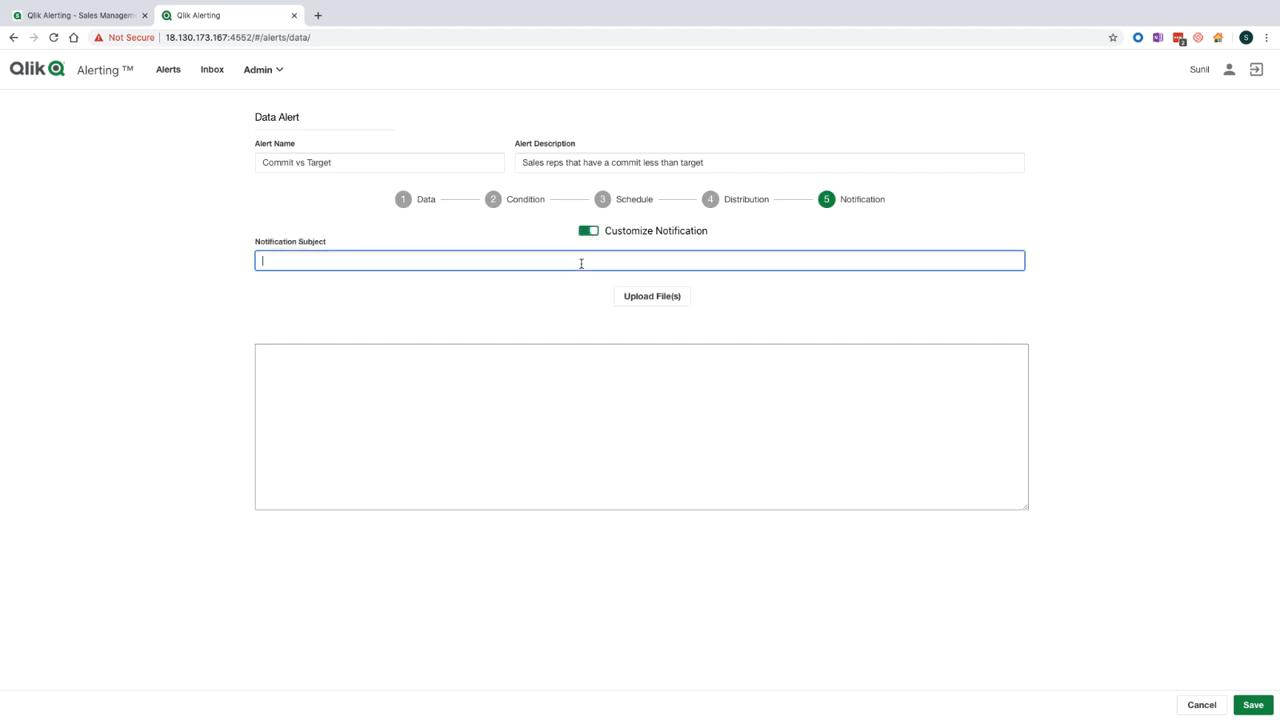
text(Sales reps lower than commit)
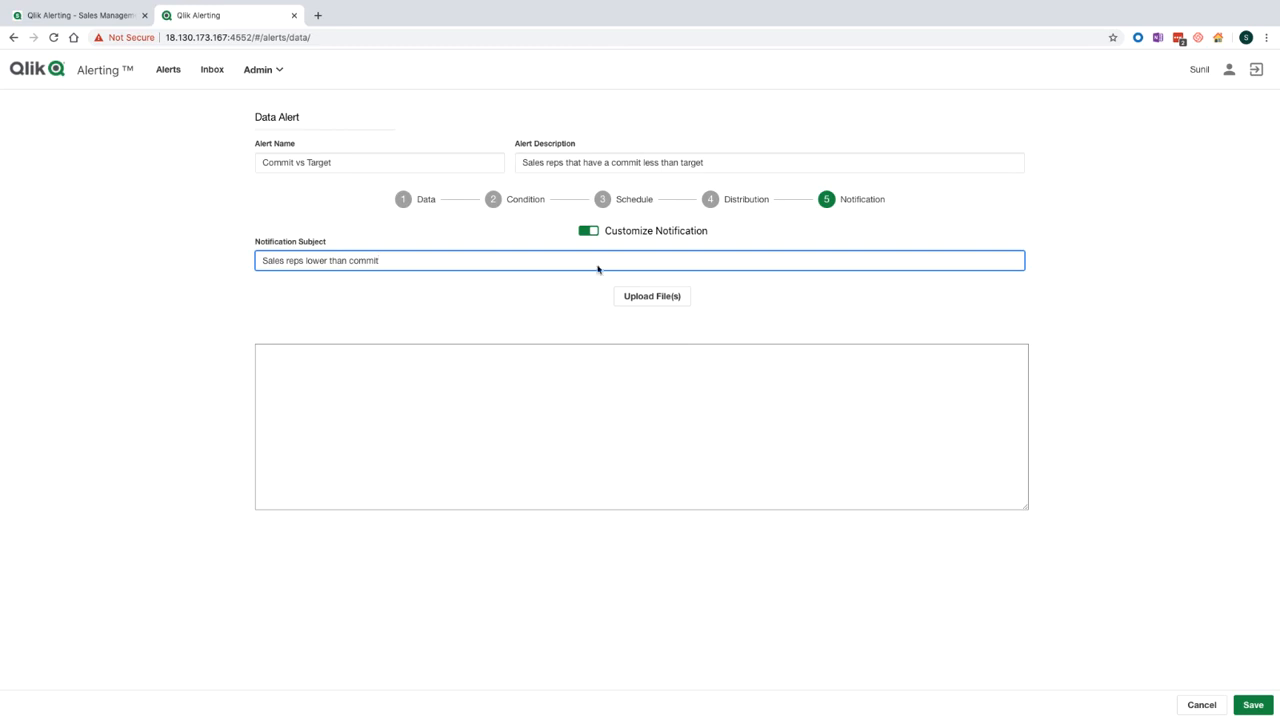
click(1064, 358)
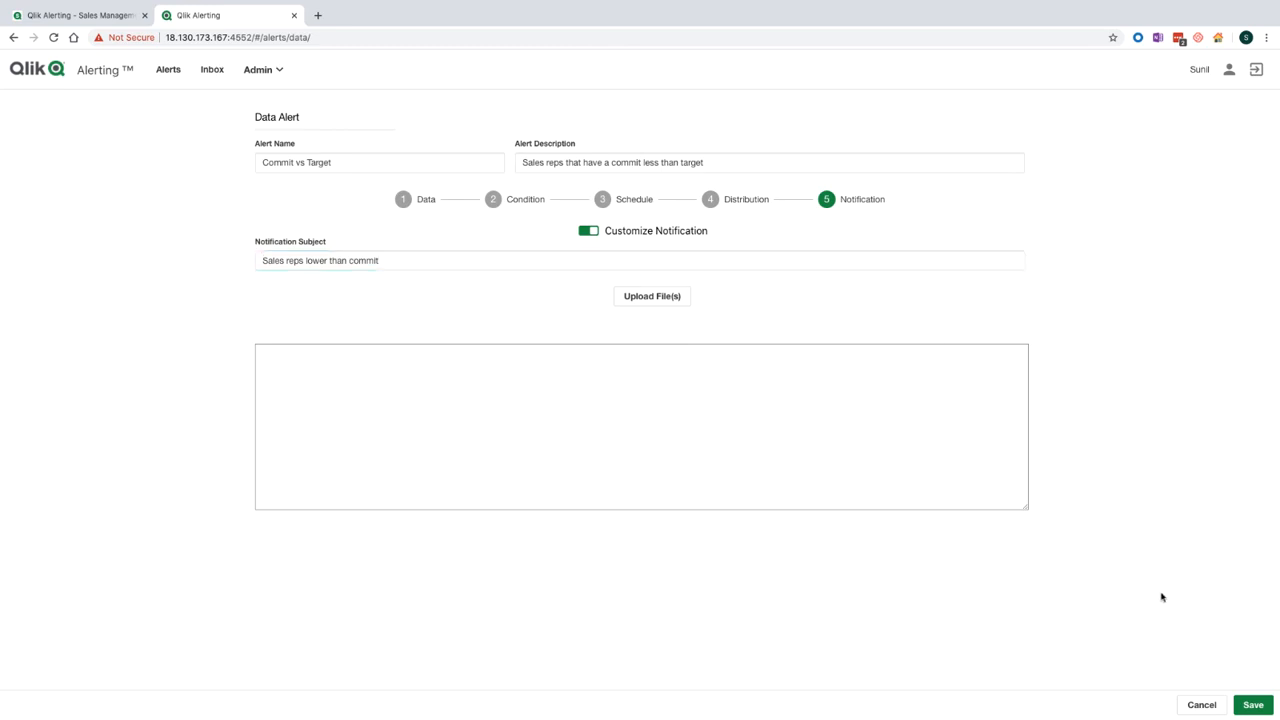
click(1253, 704)
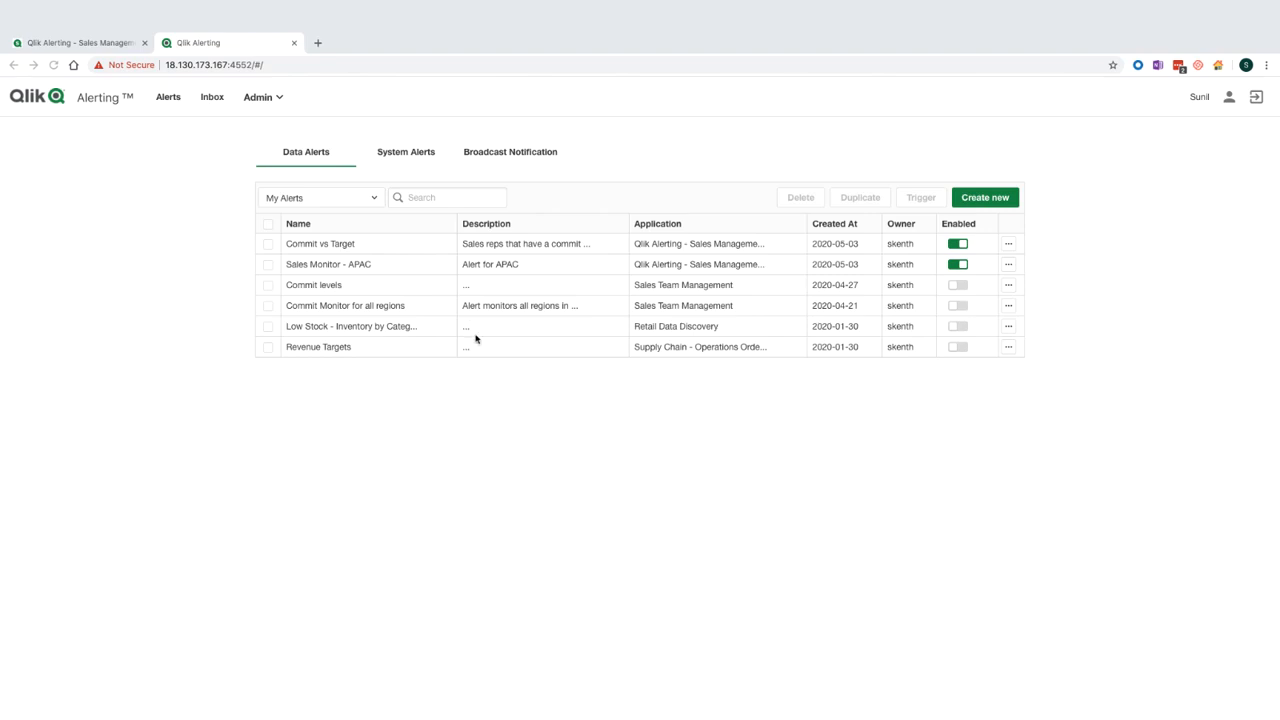
Create a new system alert named "sales app reload status".
click(410, 126)
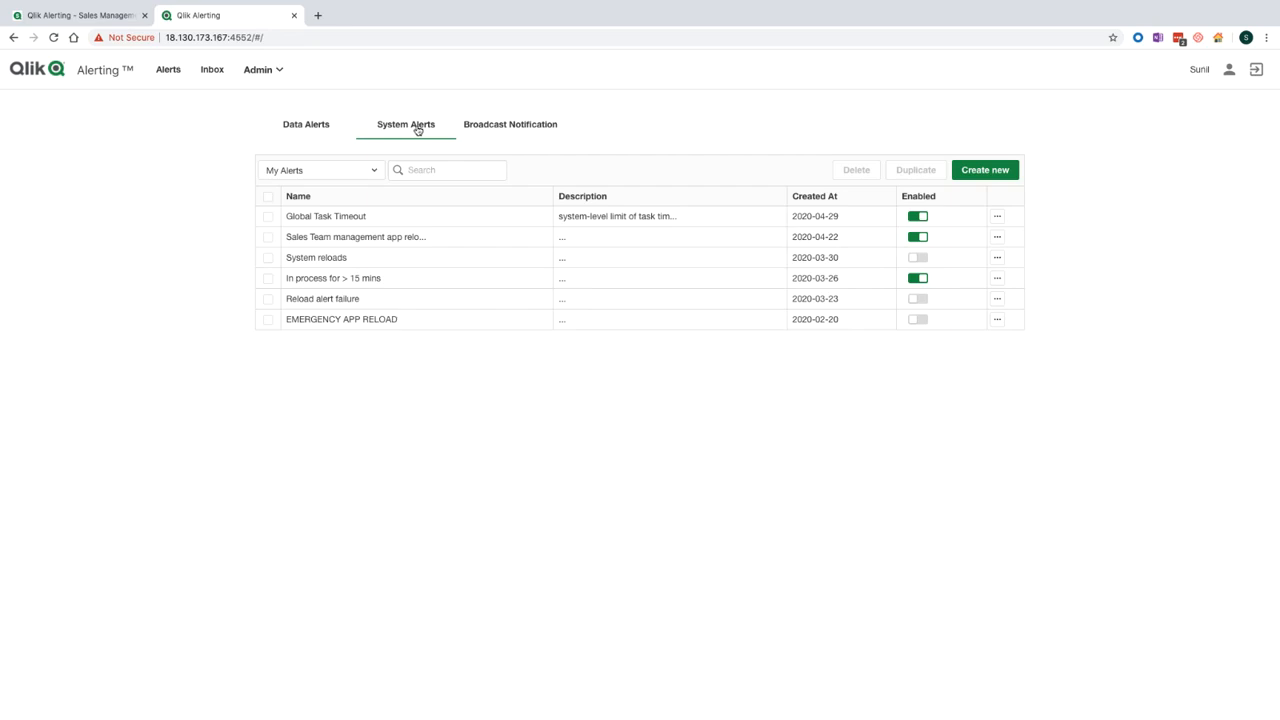
click(983, 171)
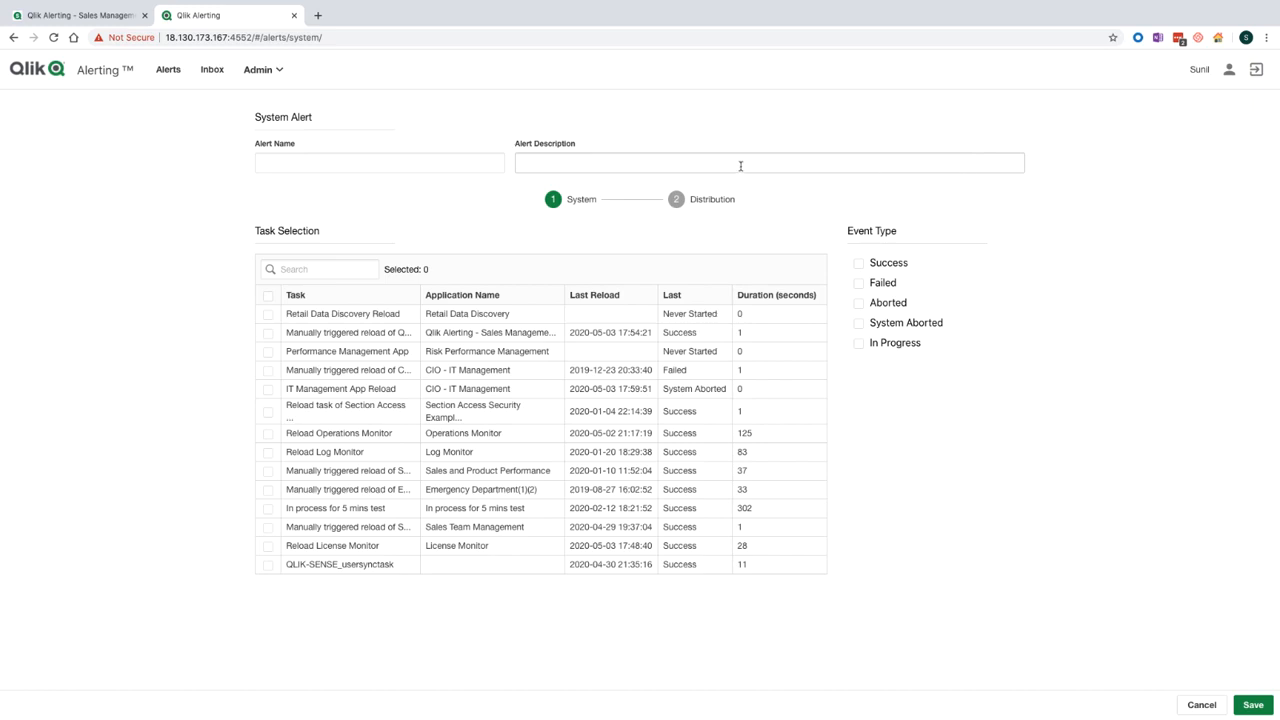
click(424, 165)
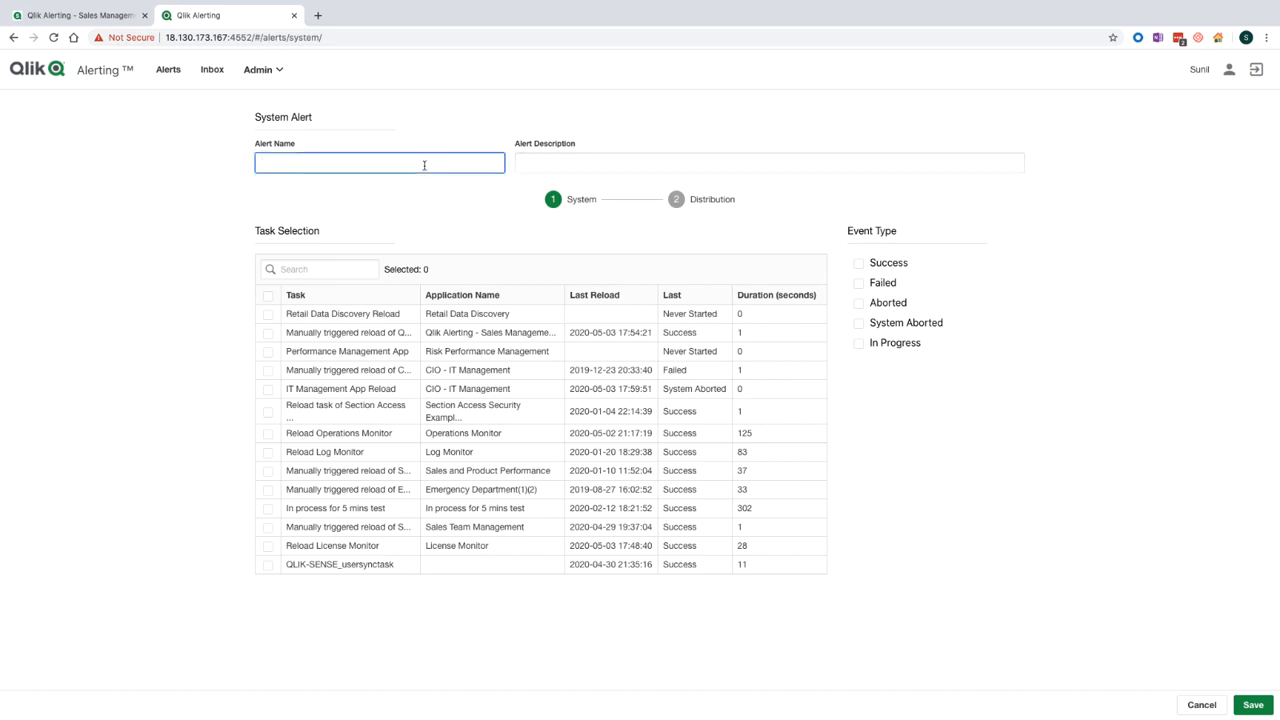
text(sales app reload status)
Choose the Failed and In Progress event types and select the reload task of the Qlik Alerting - Sales Management app.
click(859, 284)
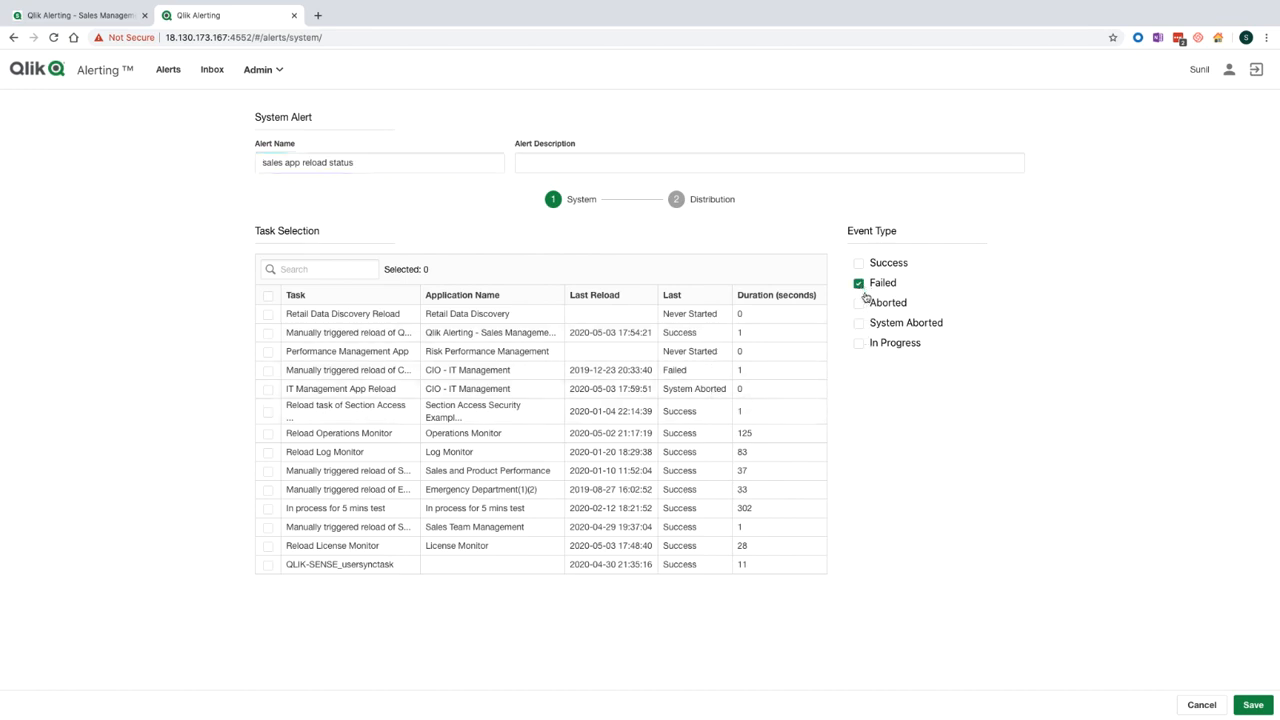
click(859, 343)
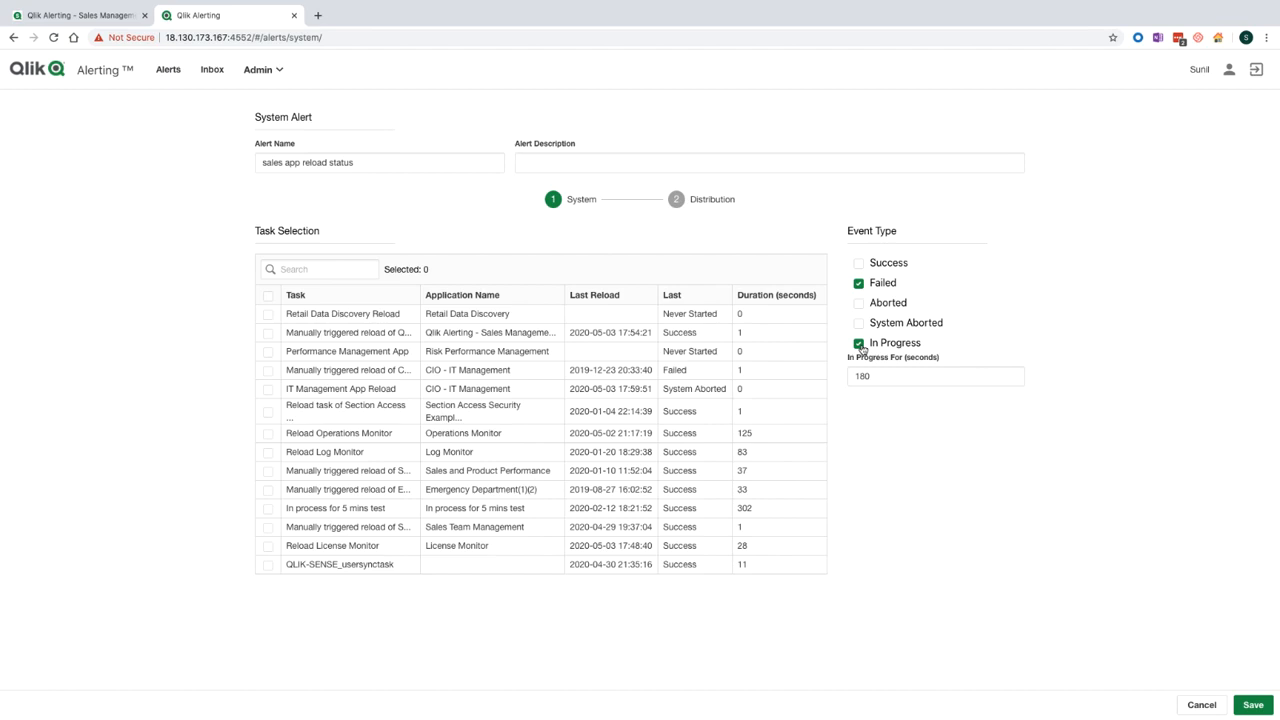
click(297, 265)
text(sales)
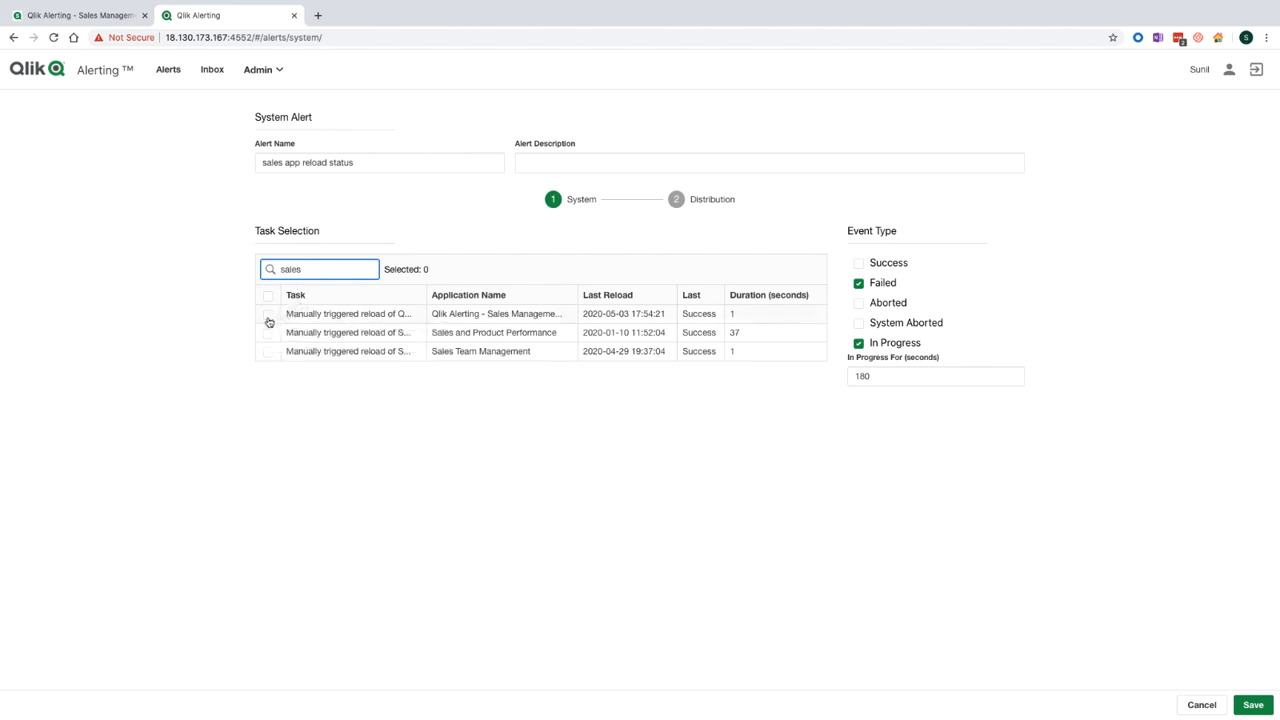
click(268, 317)
Enable advanced distribution for the system alert, assign demo2 and demo3 as additional recipients, and save the alert.
click(703, 200)
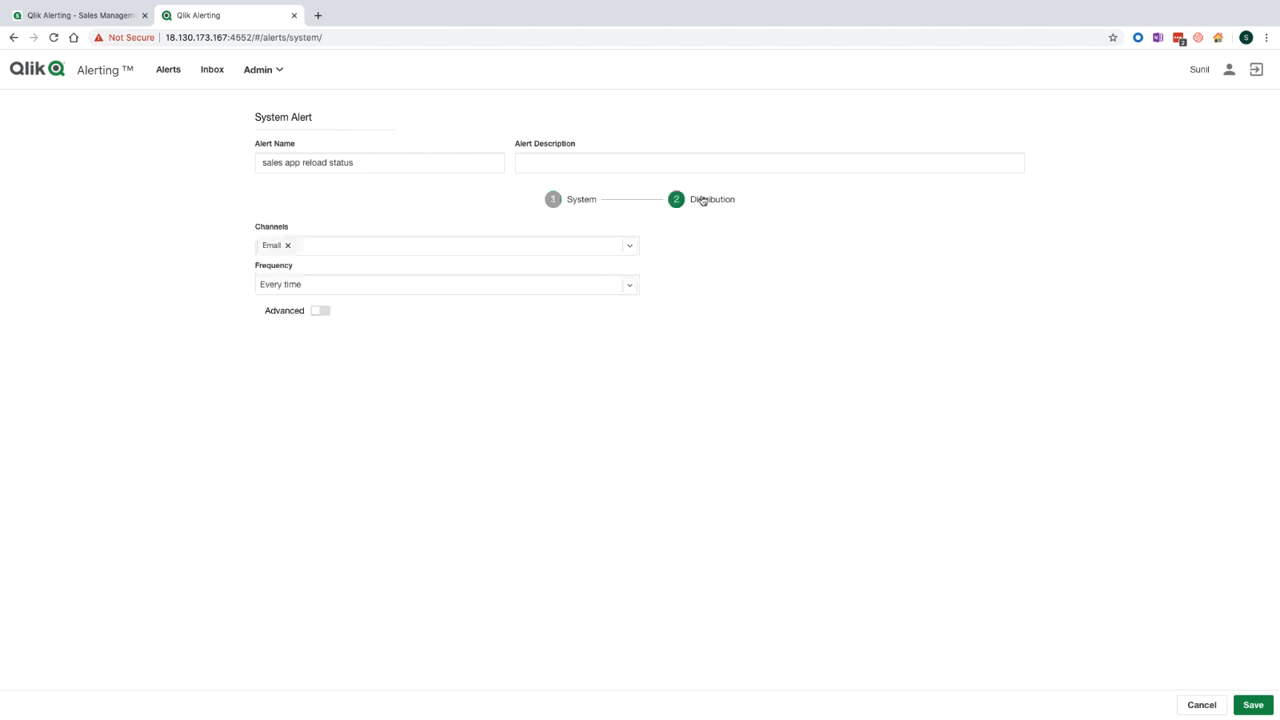
click(320, 311)
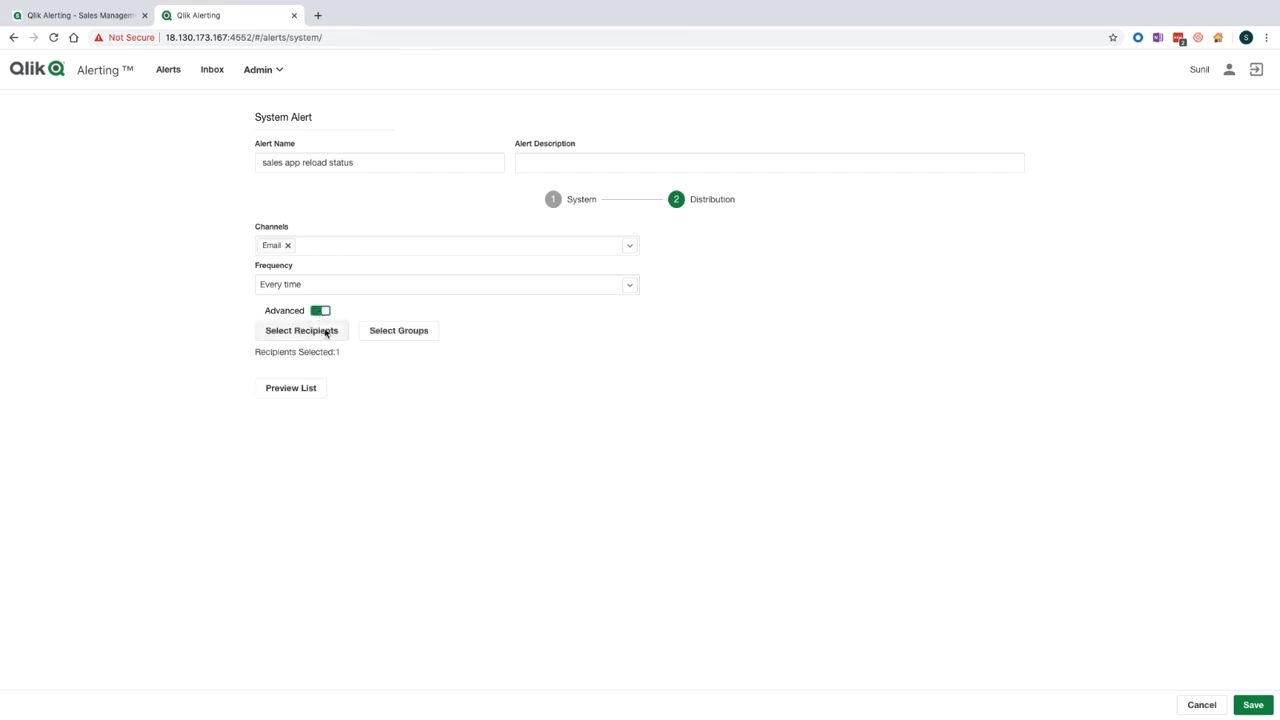
click(328, 332)
click(360, 354)
click(360, 372)
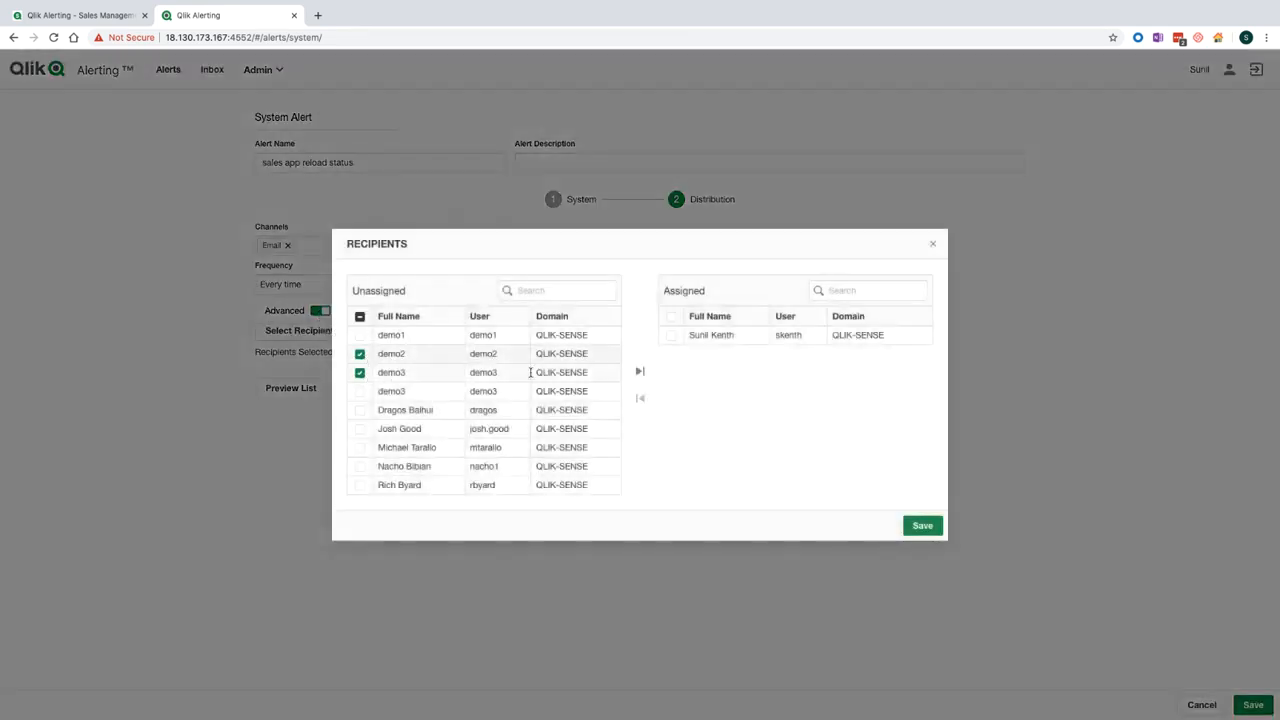
click(641, 372)
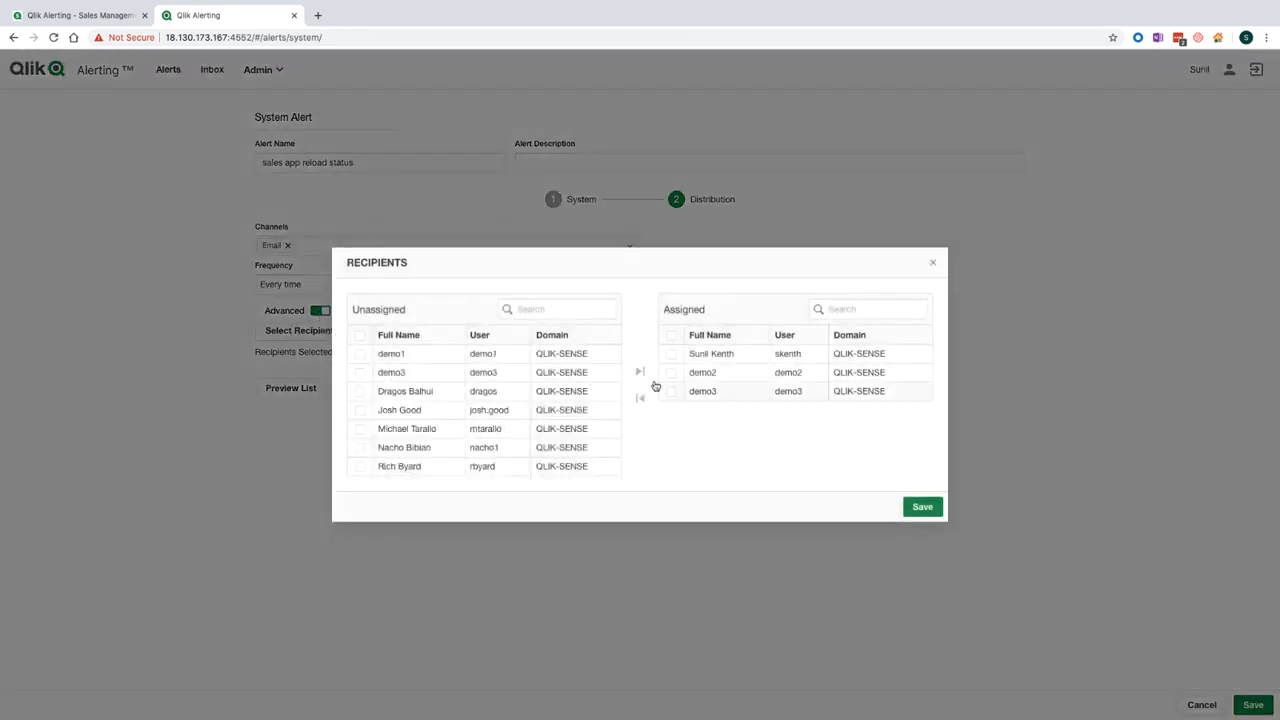
click(922, 525)
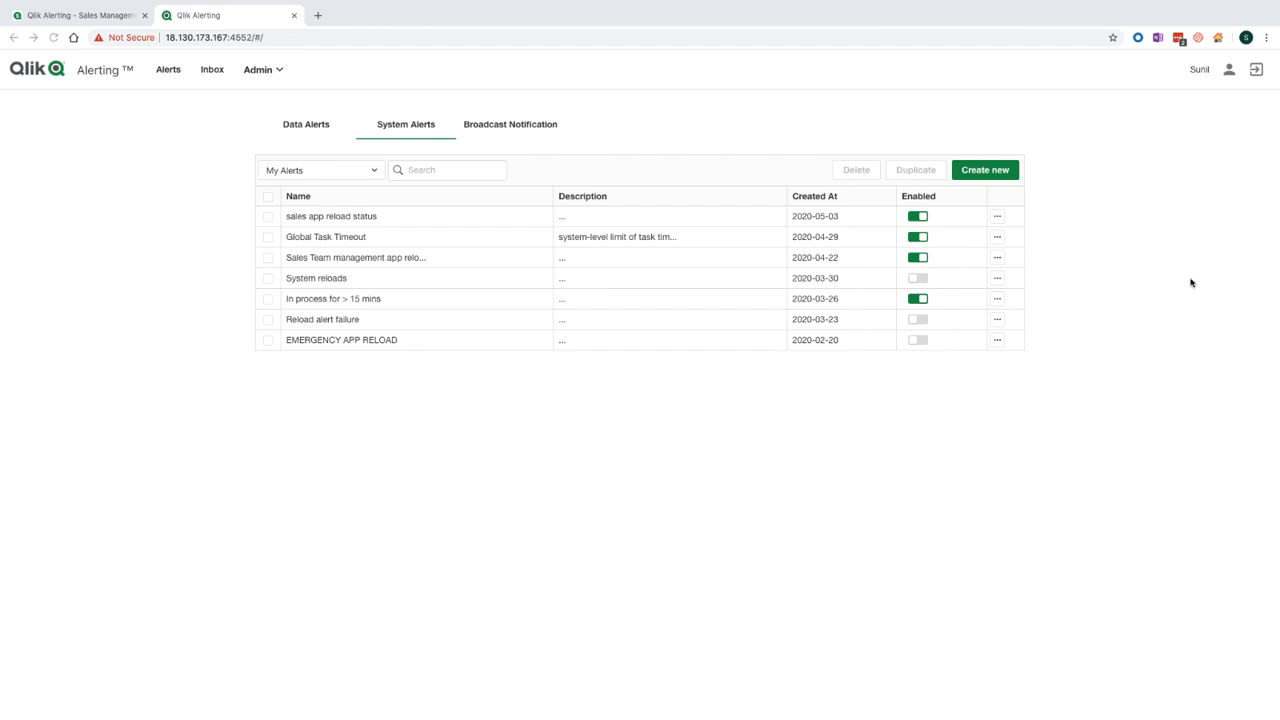
Switch to Outlook, review the "Data Alert Created - Sales Monitor - APAC" email in its own window, and close it.
mouse_move(90, 12)
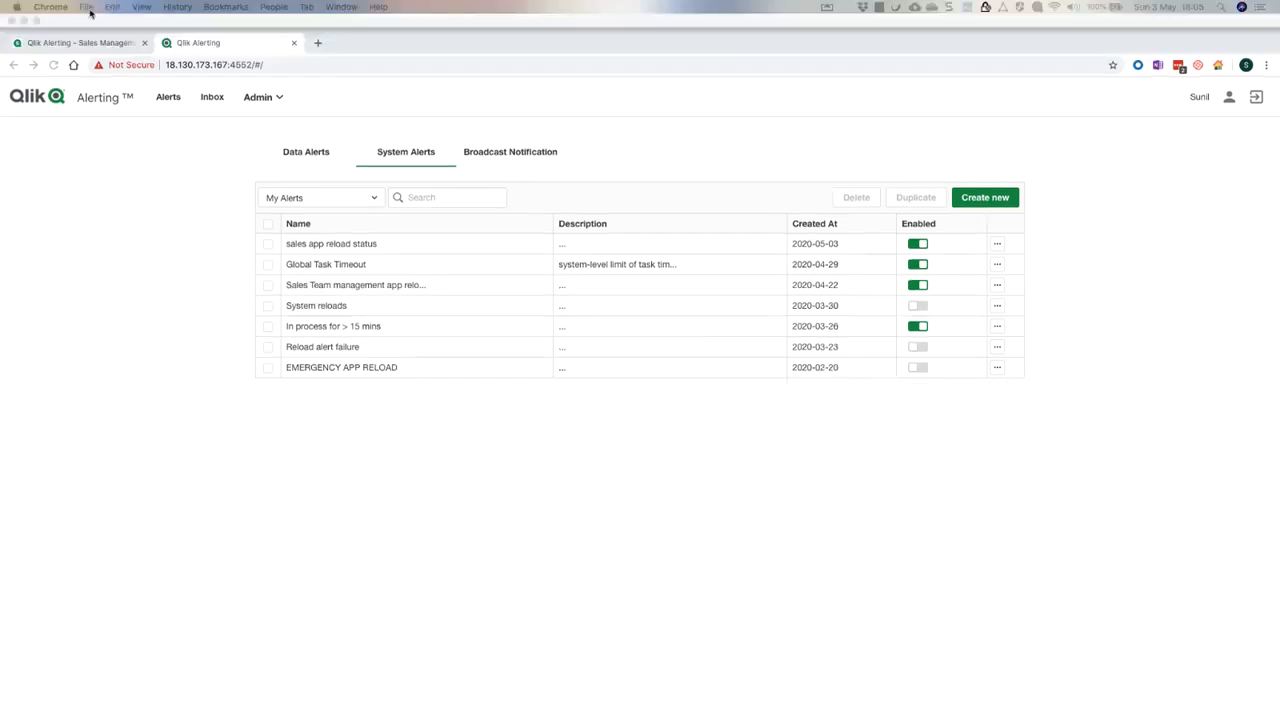
click(36, 20)
drag(1279, 332, 485, 48)
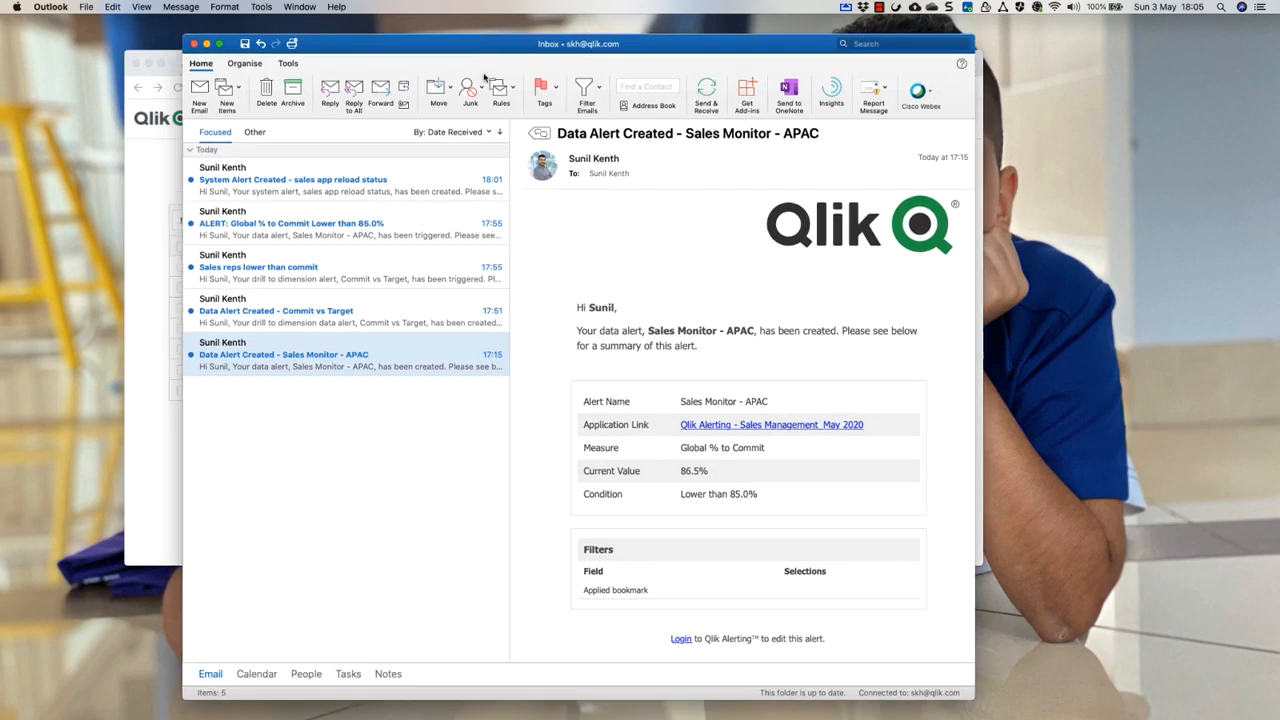
double_click(363, 352)
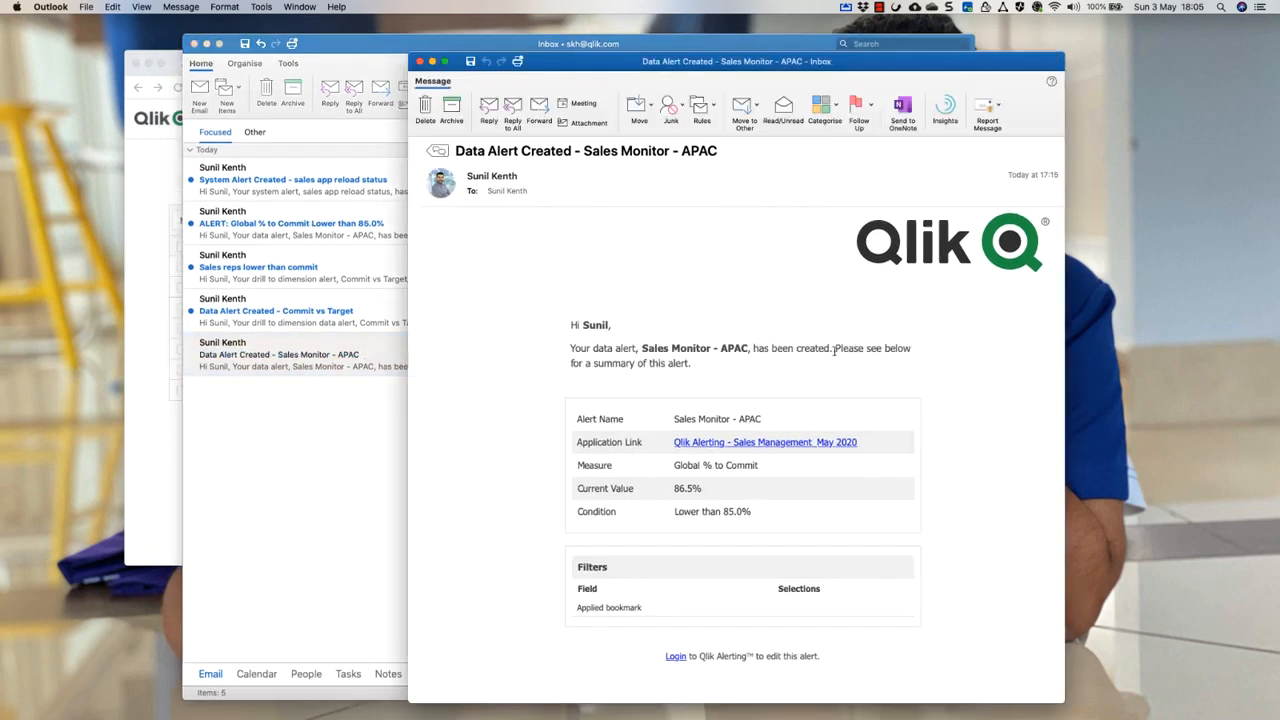
double_click(801, 348)
click(419, 61)
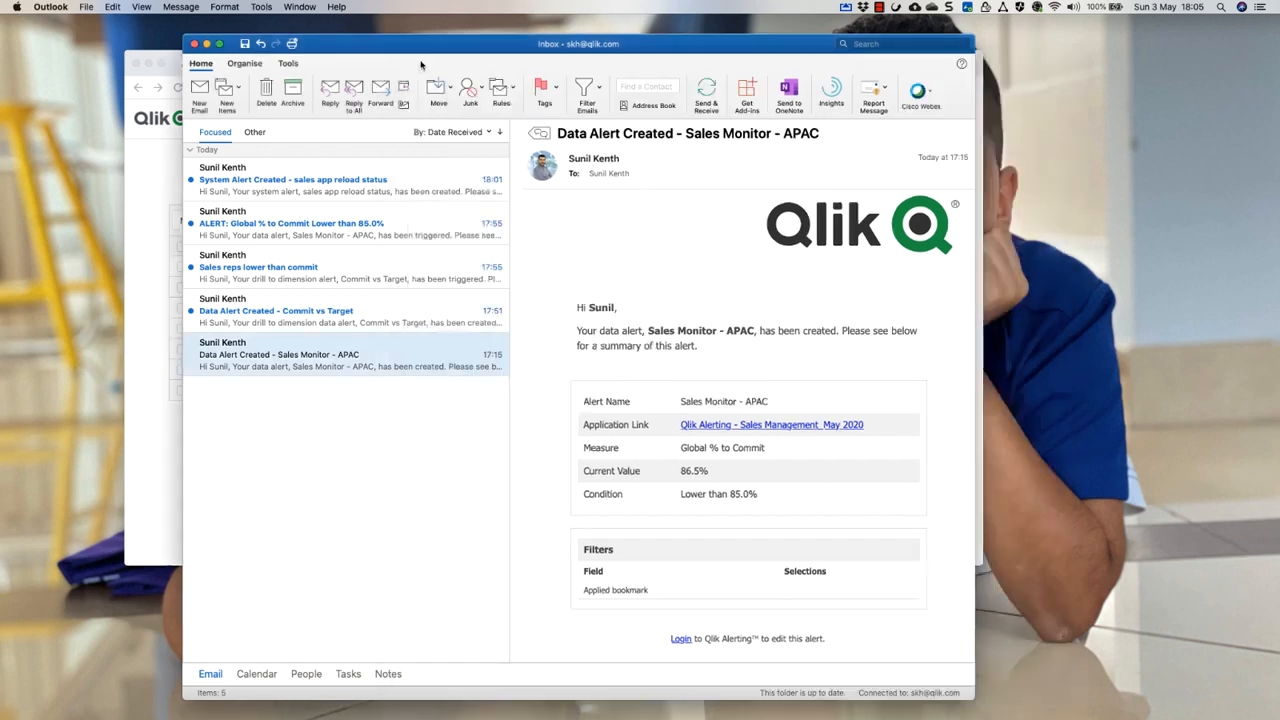
Review the "Data Alert Created - Commit vs Target" email in its own window and close it.
click(385, 309)
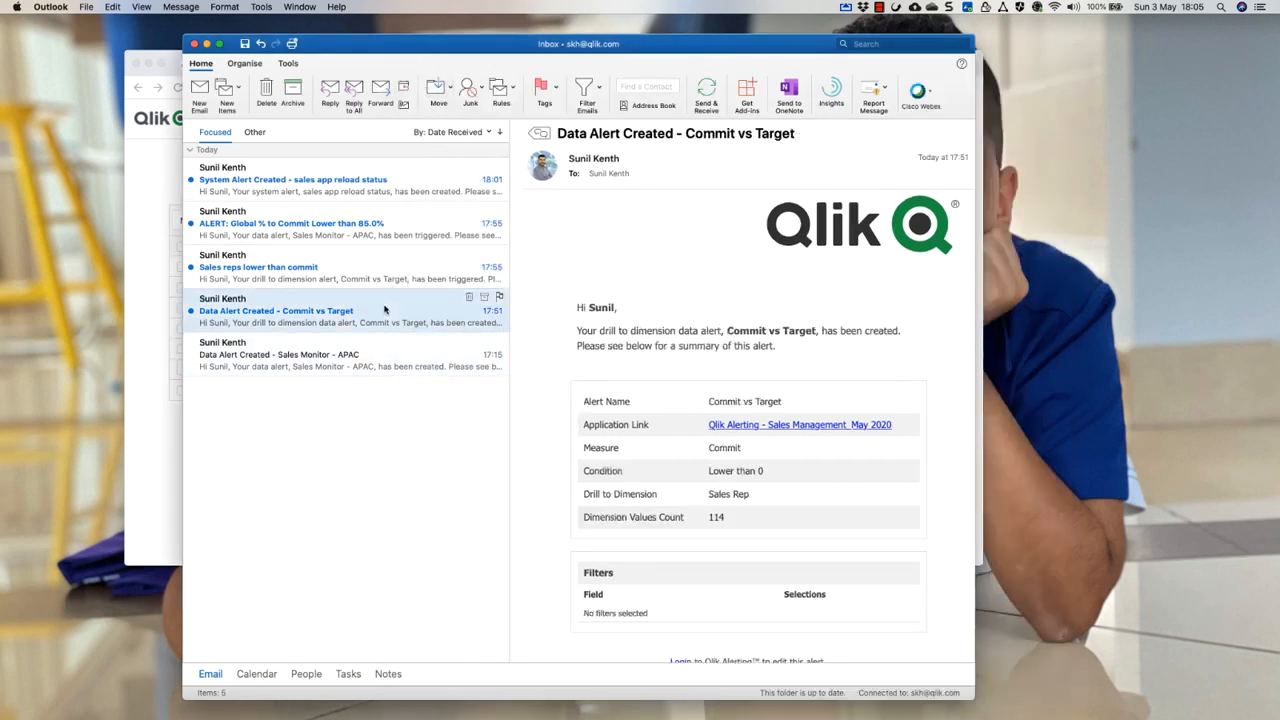
double_click(373, 311)
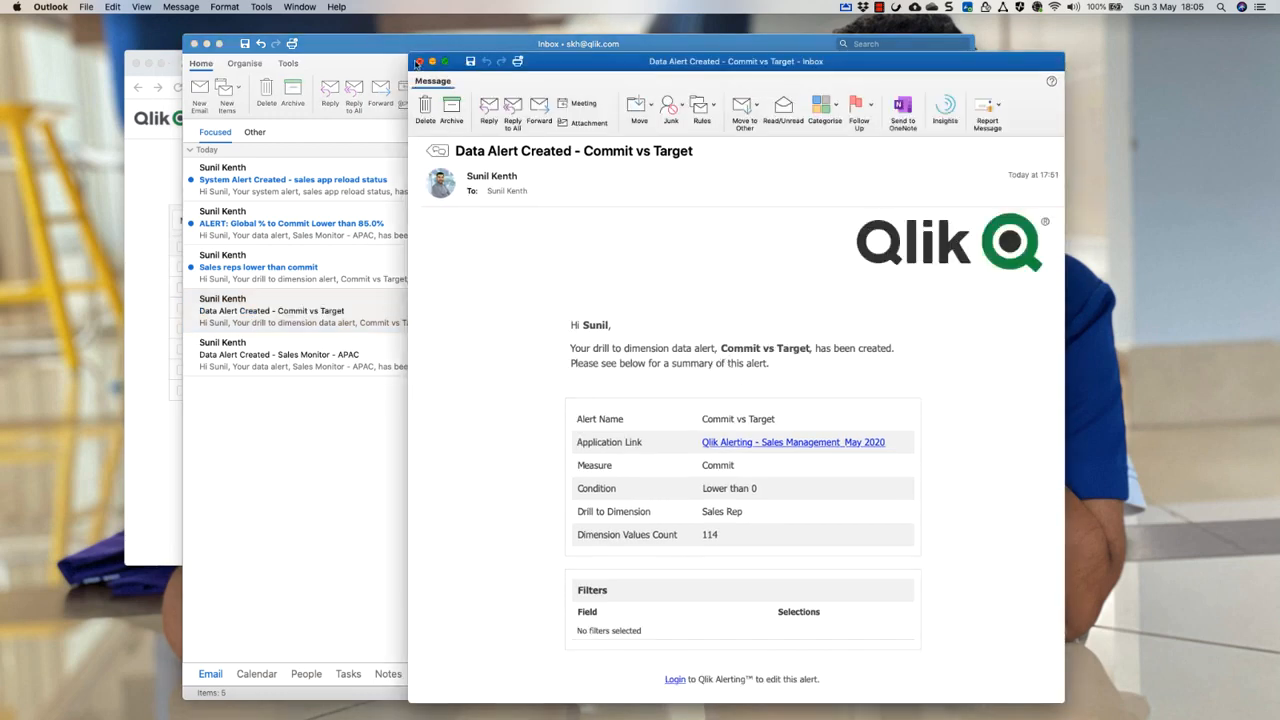
click(419, 62)
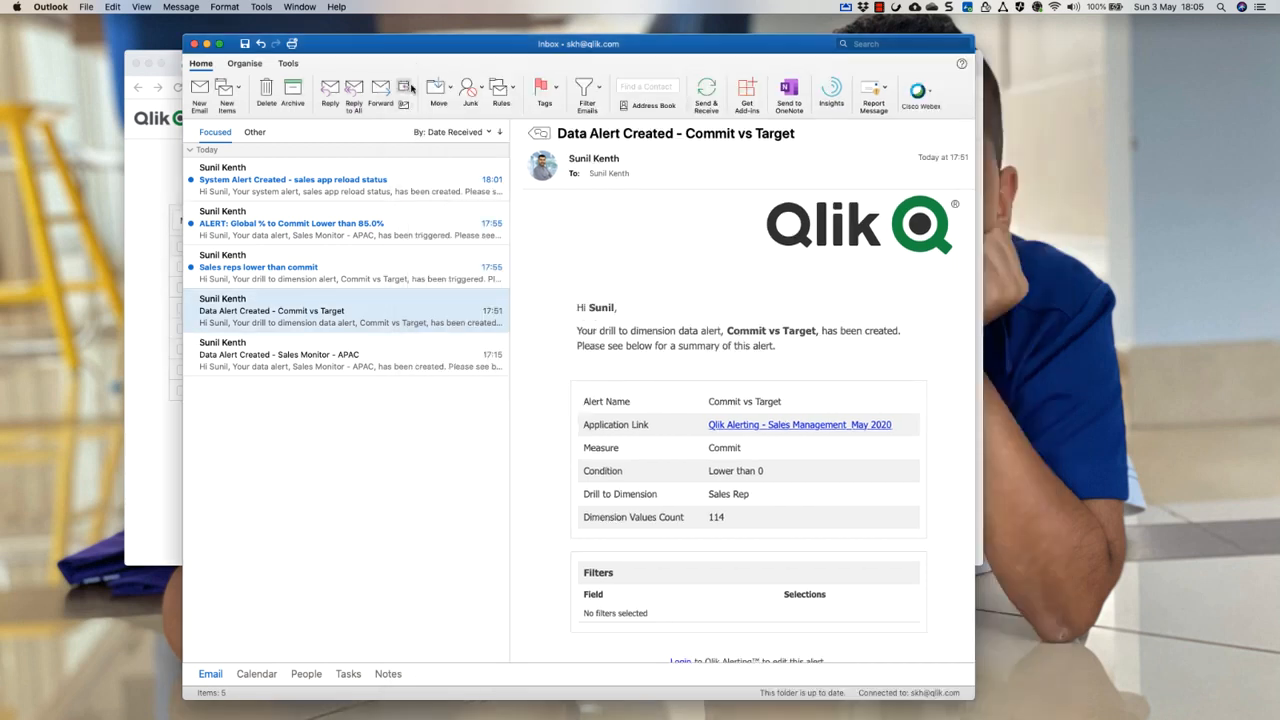
Open the "ALERT: Global % to Commit Lower than 85.0%" email in its own window and review the triggered alert's details.
click(410, 221)
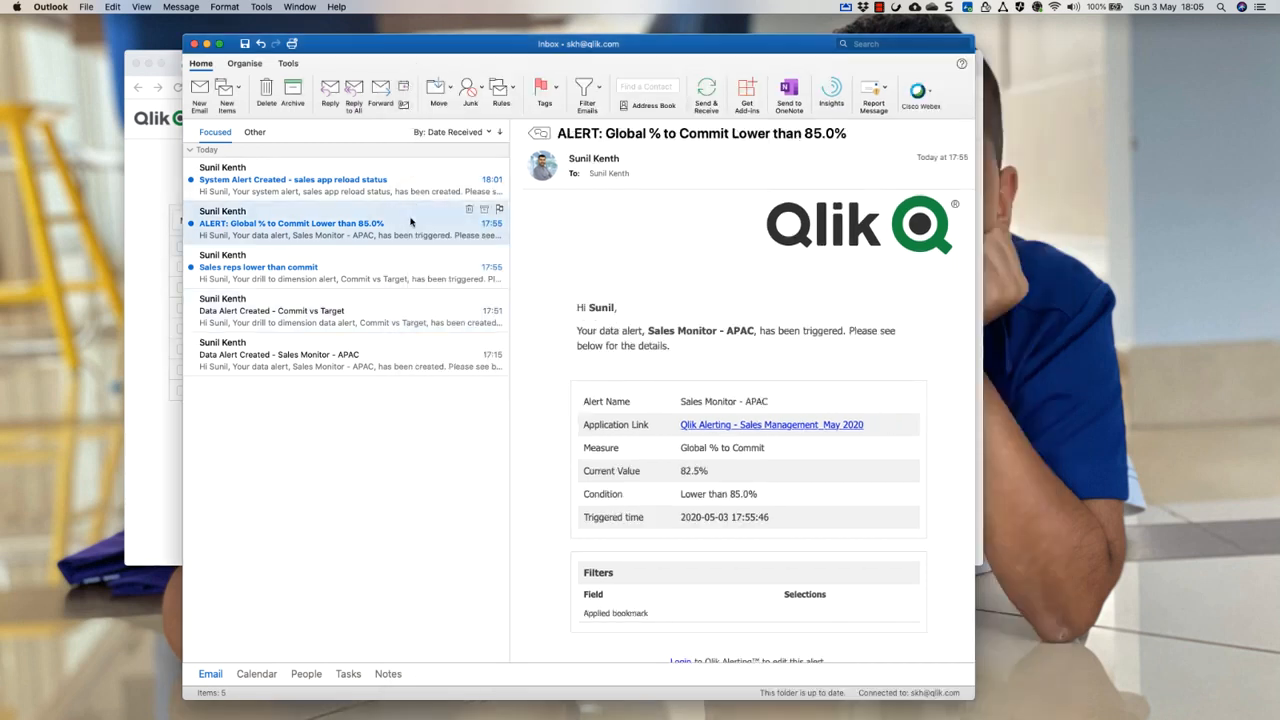
double_click(410, 221)
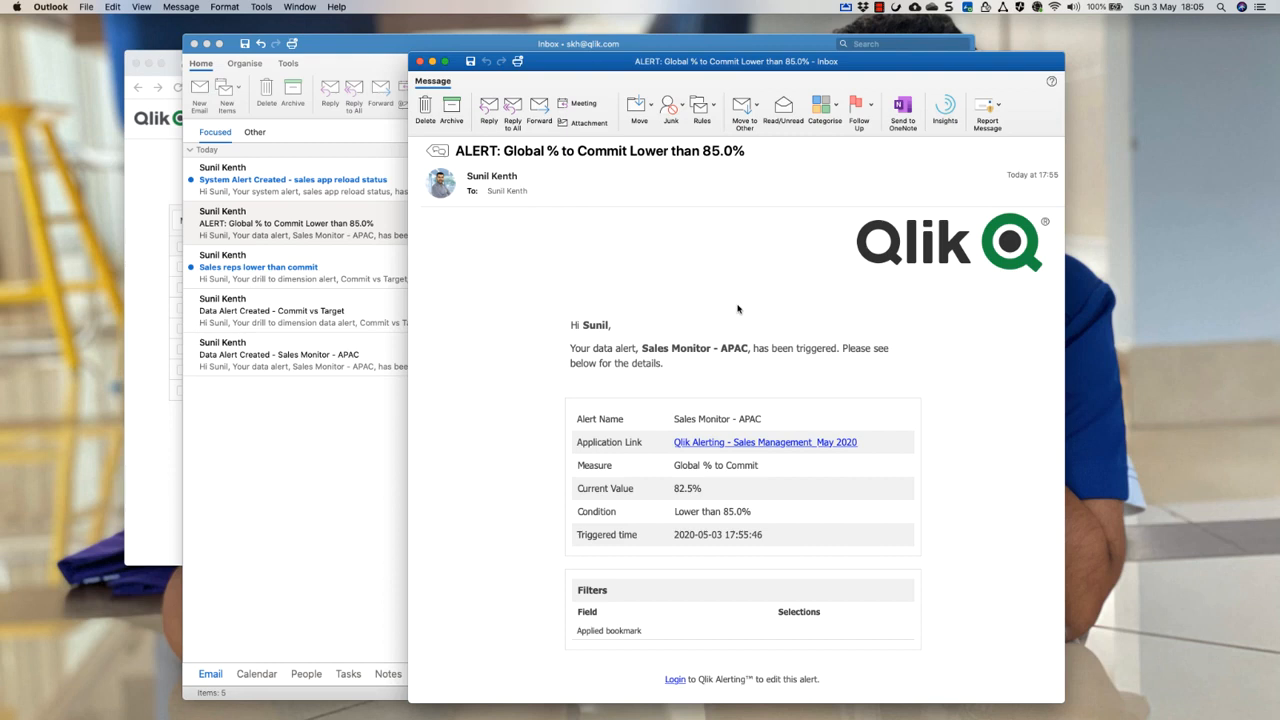
scroll(840, 350, down, 1)
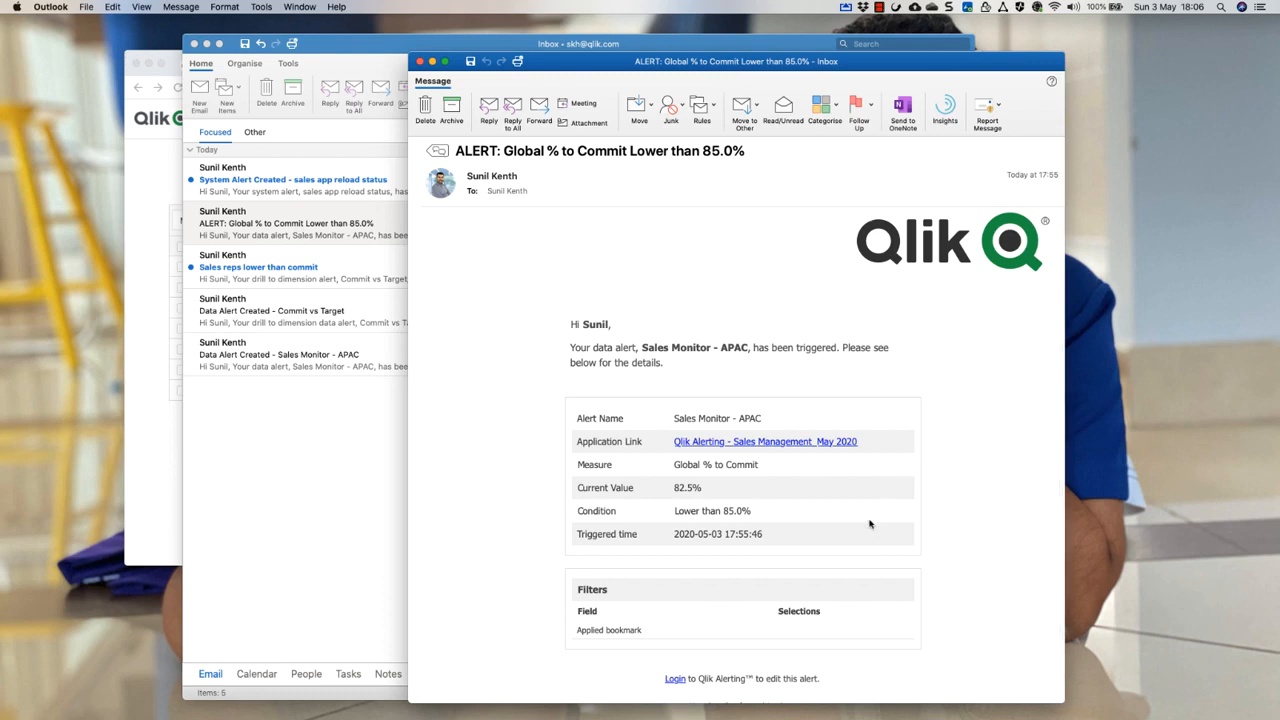
scroll(872, 524, up, 1)
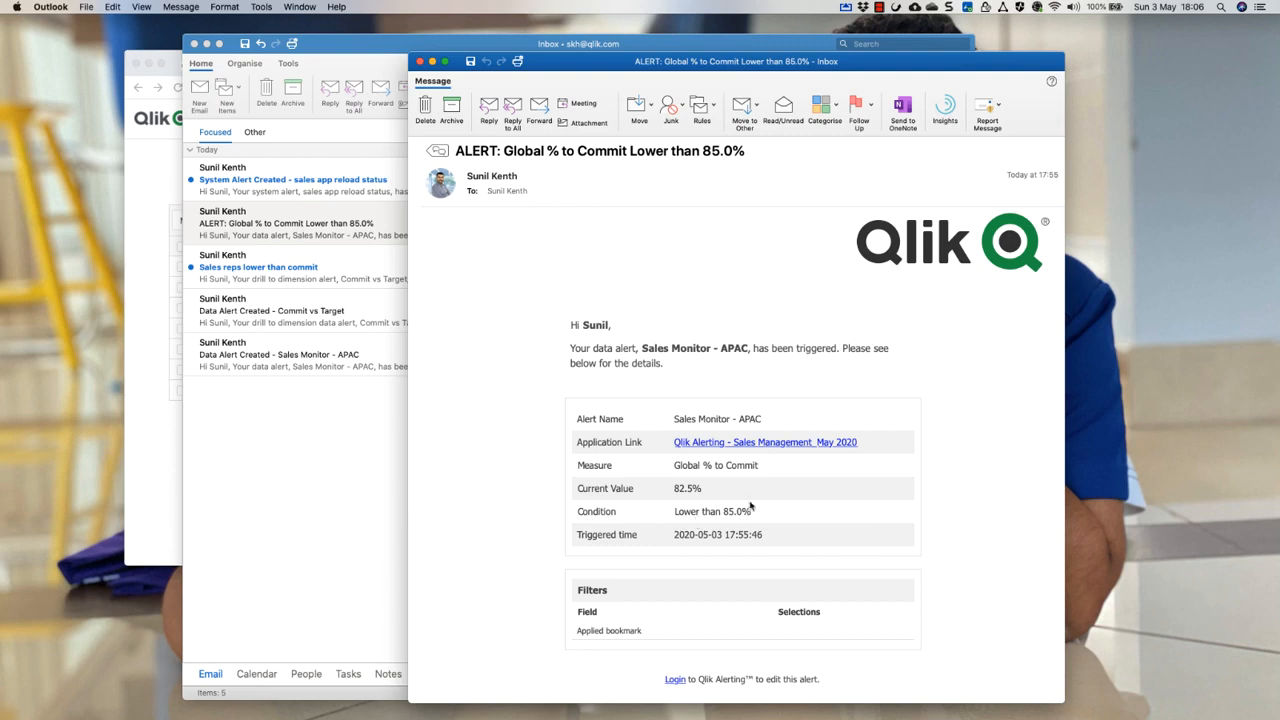
Follow the email's application link to the Sales Dashboard in Chrome, enlarge the browser window to view the sheet, and close it.
click(759, 446)
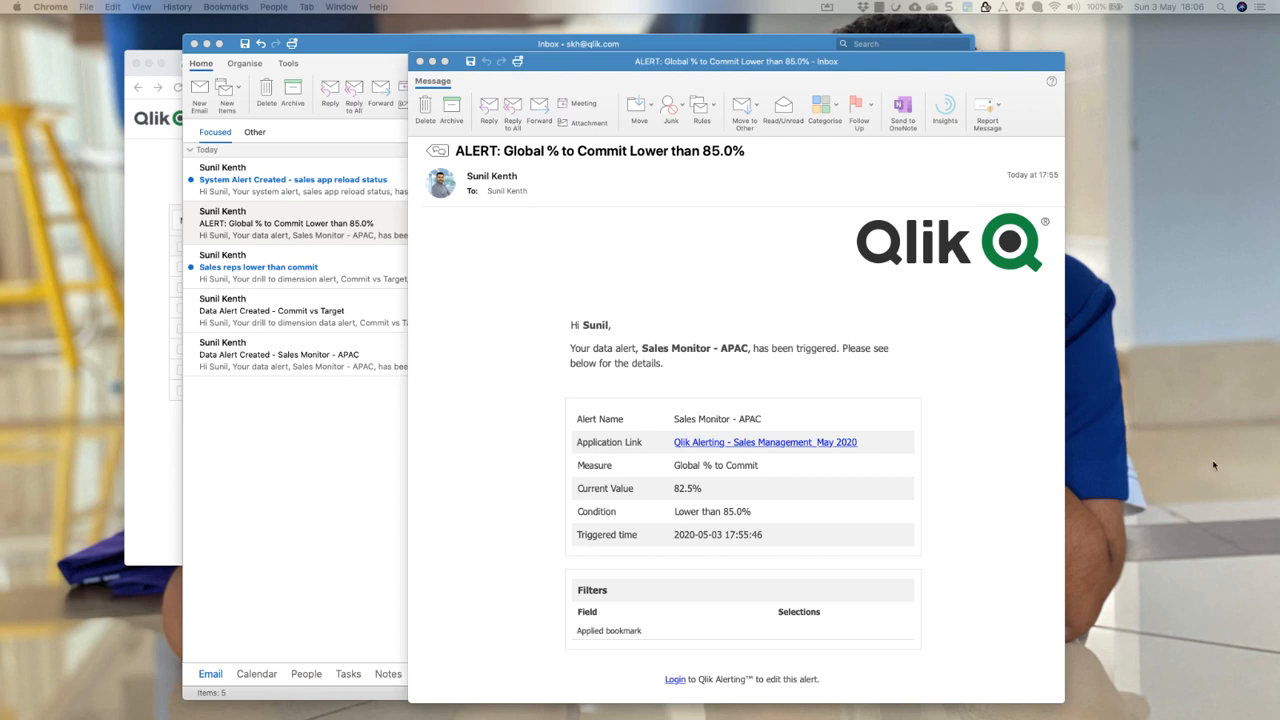
drag(644, 377, 510, 106)
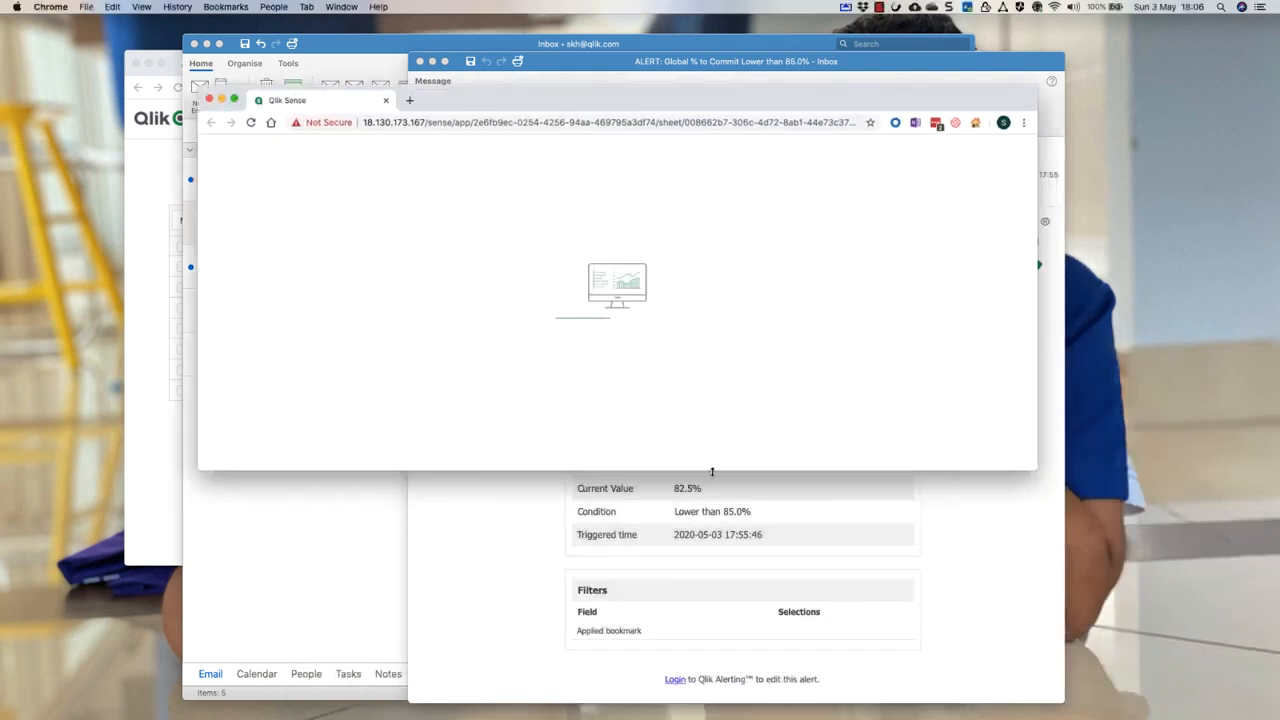
drag(712, 471, 712, 678)
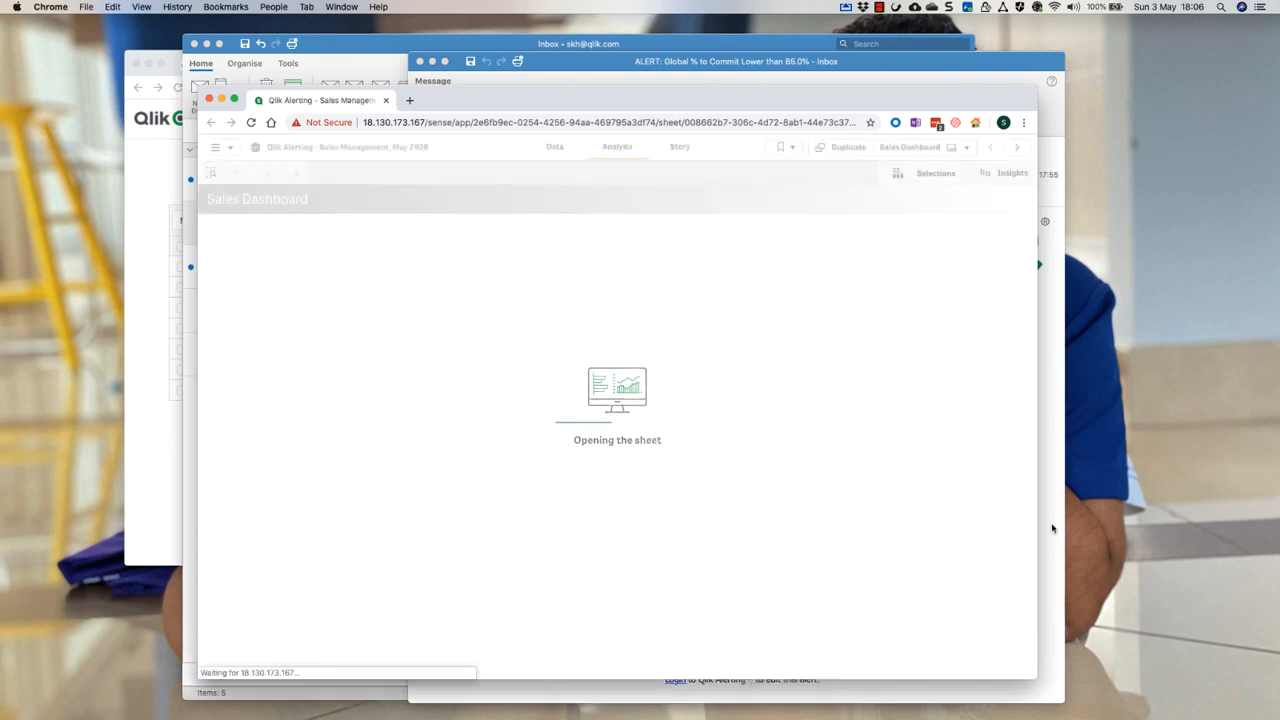
drag(1037, 534, 1160, 533)
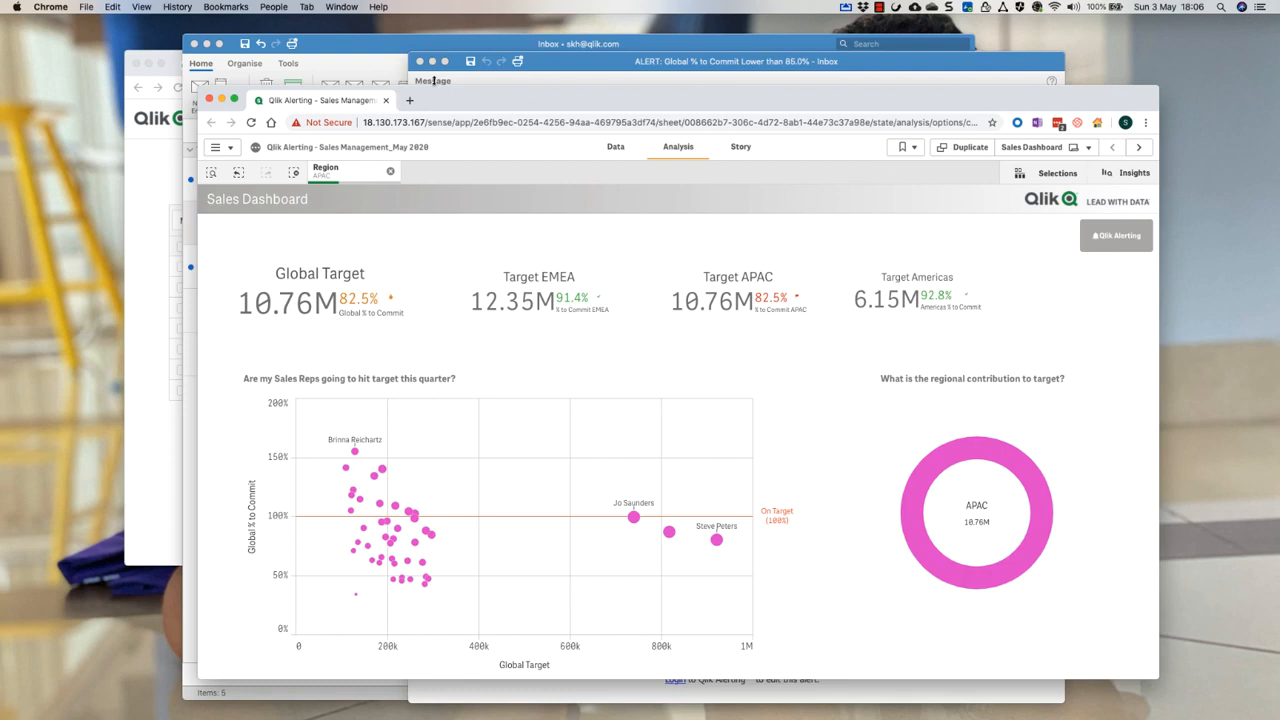
click(385, 102)
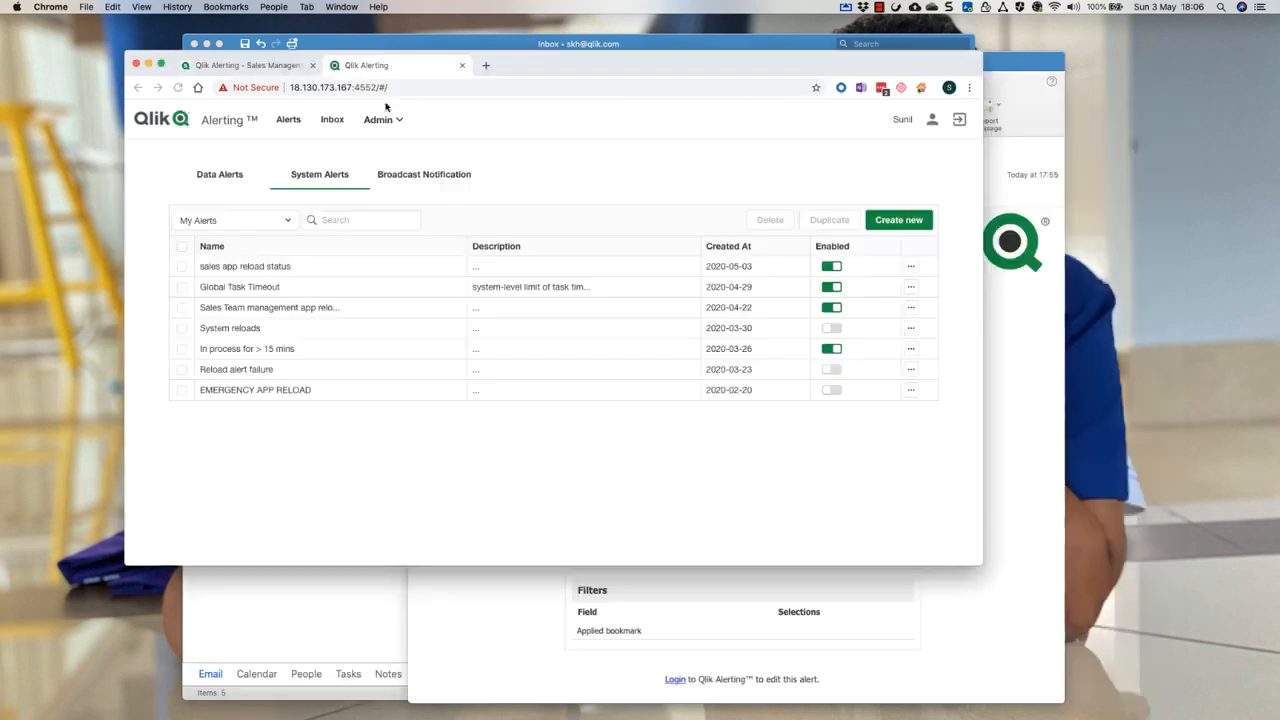
Return to the Outlook inbox, open the "Sales reps lower than commit" email in its own window, and review its alert summary and Current Data list.
click(1053, 540)
click(335, 597)
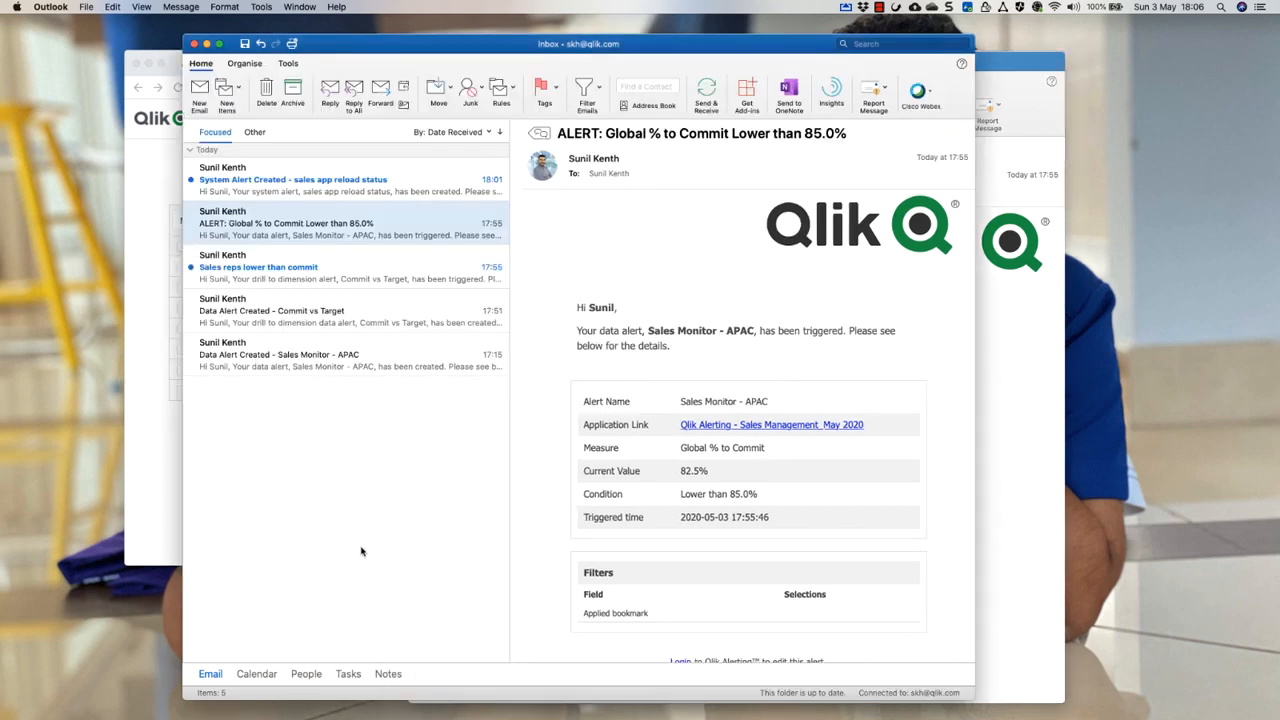
click(344, 277)
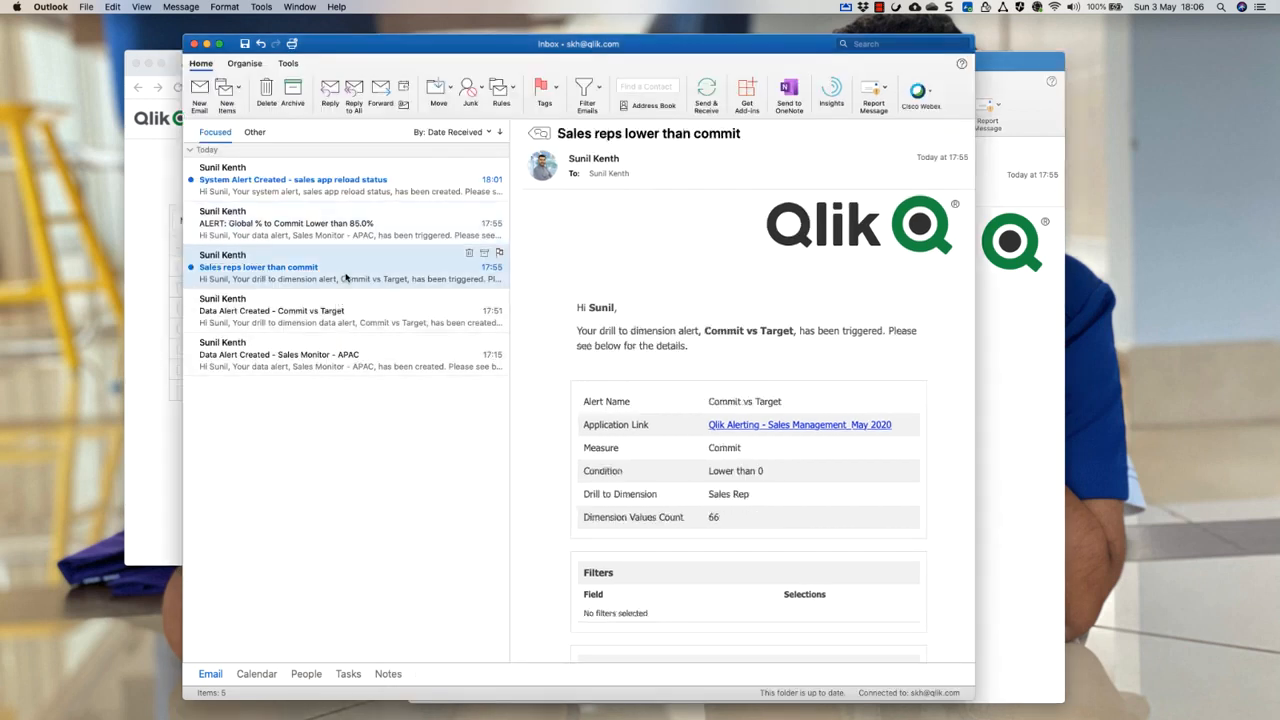
double_click(344, 277)
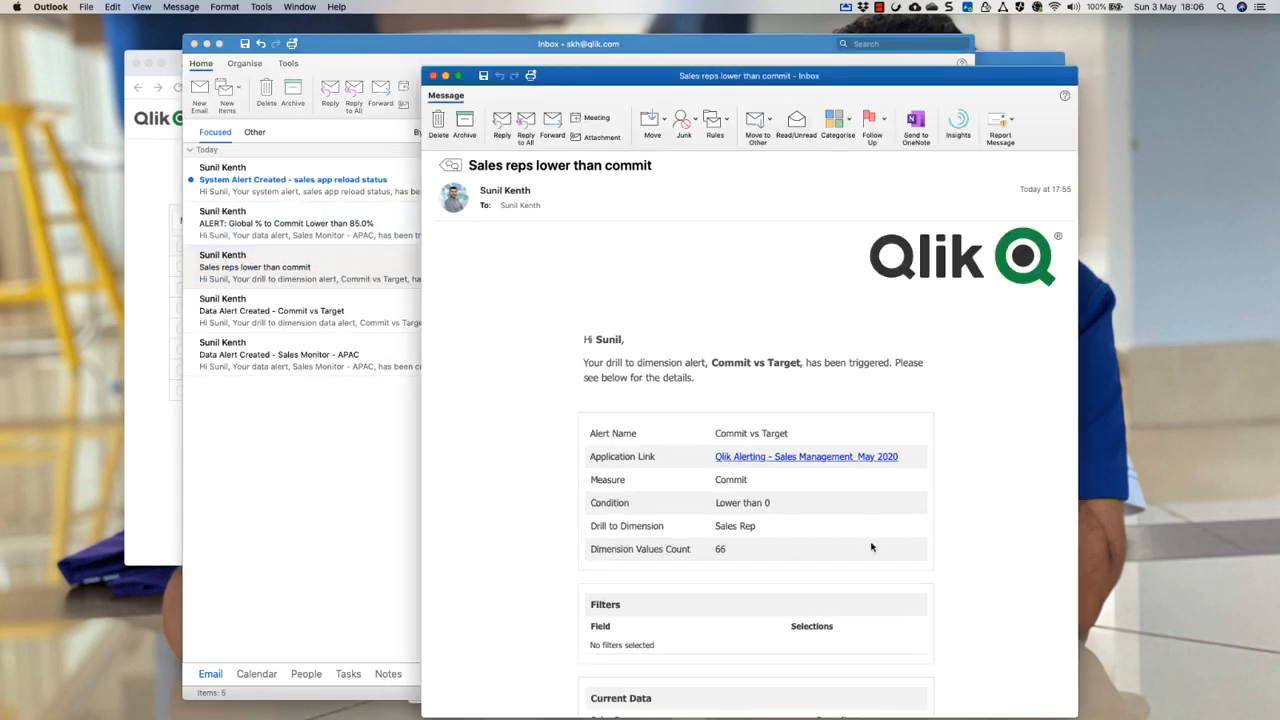
double_click(722, 549)
scroll(962, 553, down, 2)
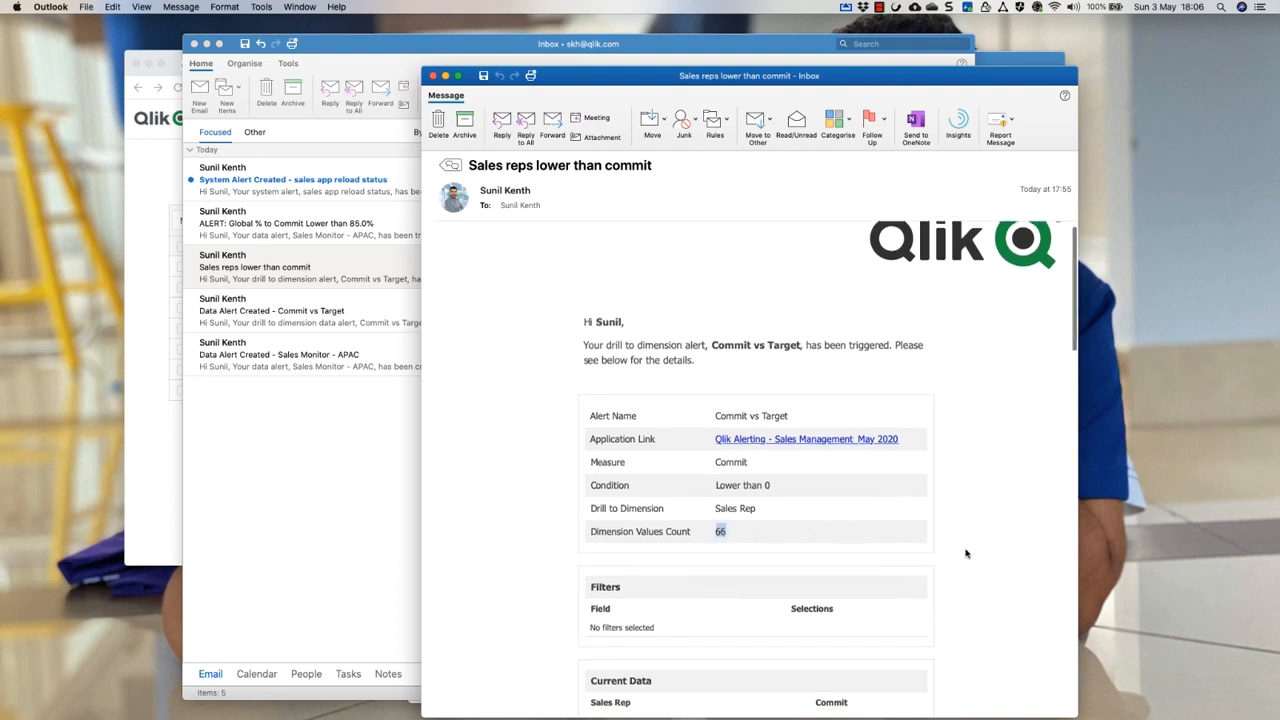
scroll(967, 553, down, 6)
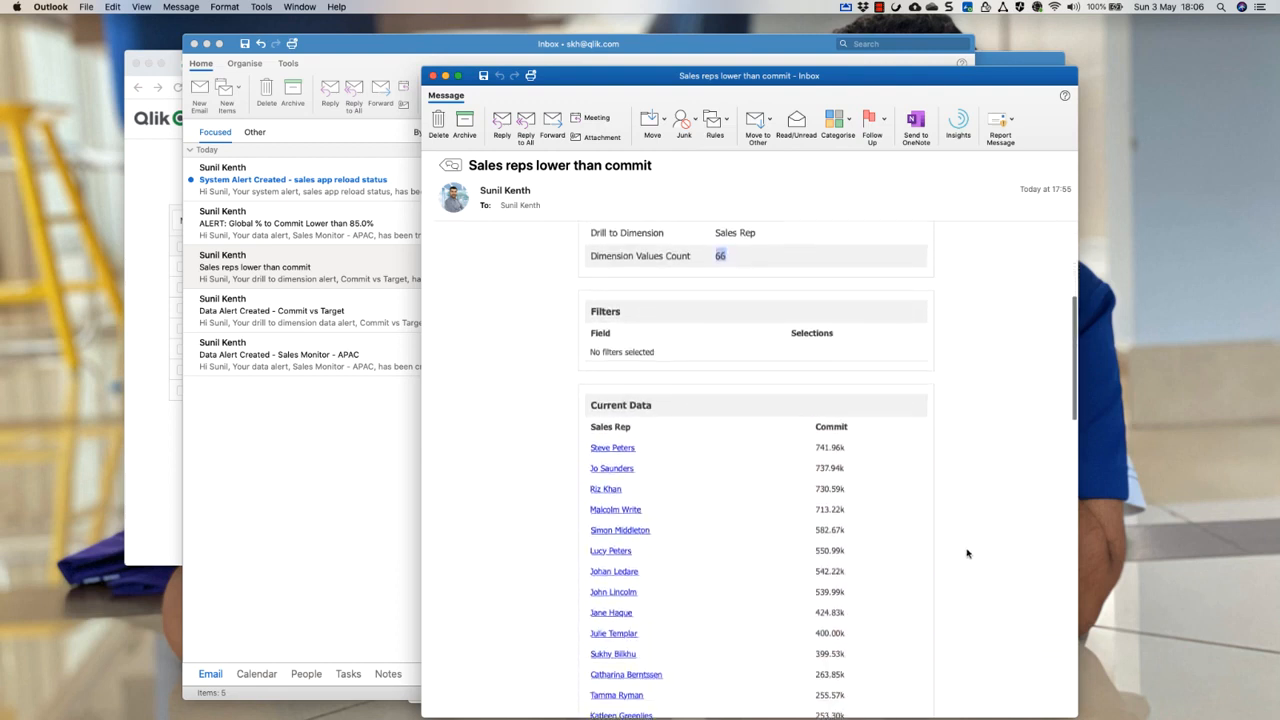
scroll(967, 553, down, 2)
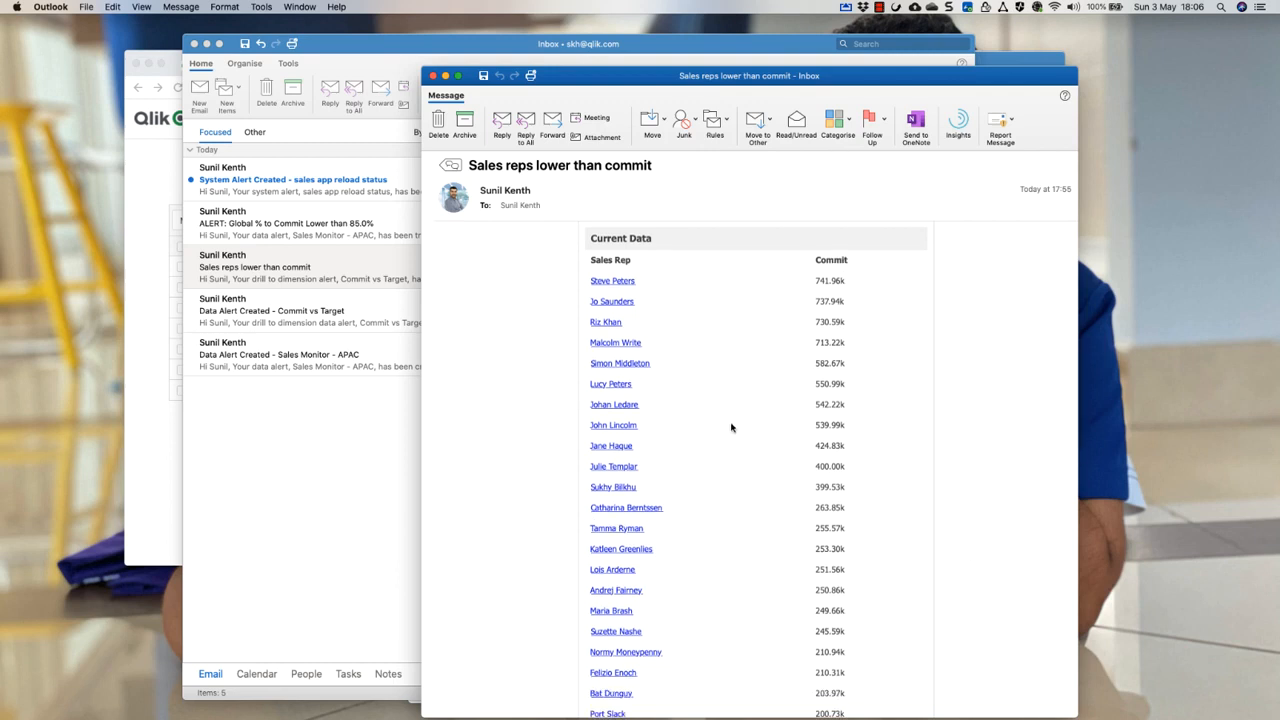
Follow the fifth sales rep's link in the Current Data list to Qlik Sense, and reposition and enlarge the browser window.
click(610, 366)
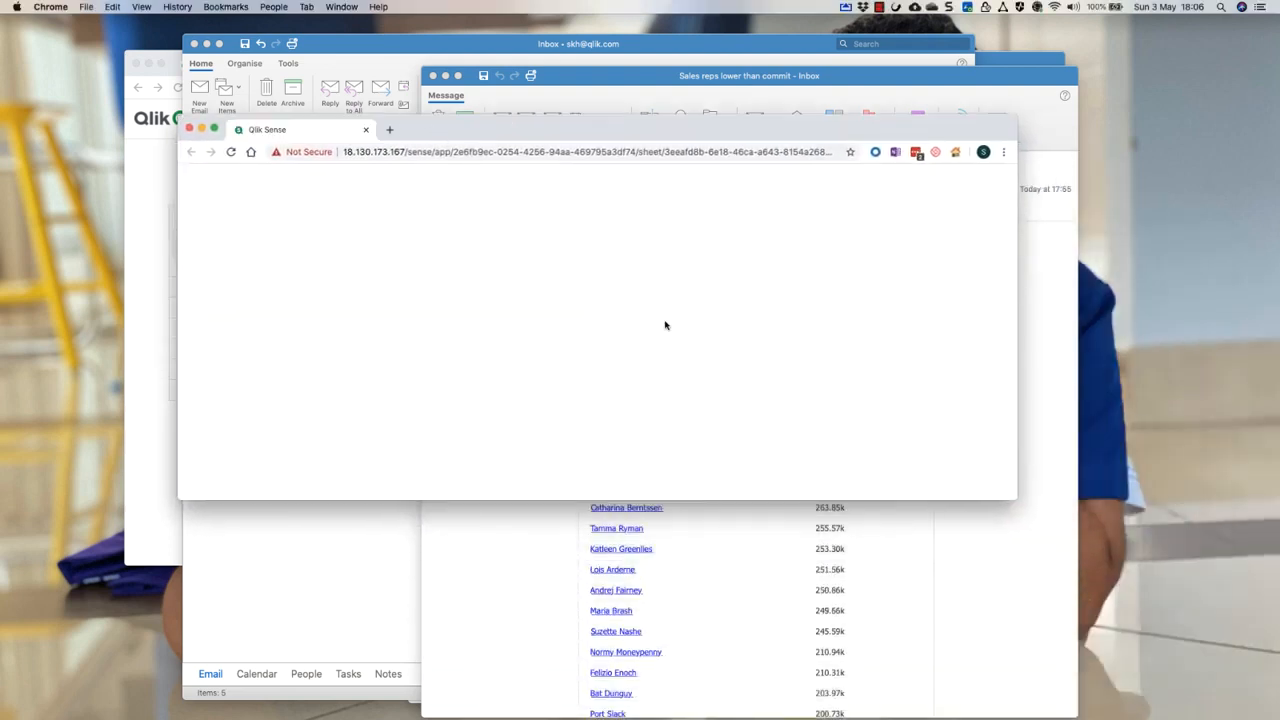
drag(660, 135, 640, 71)
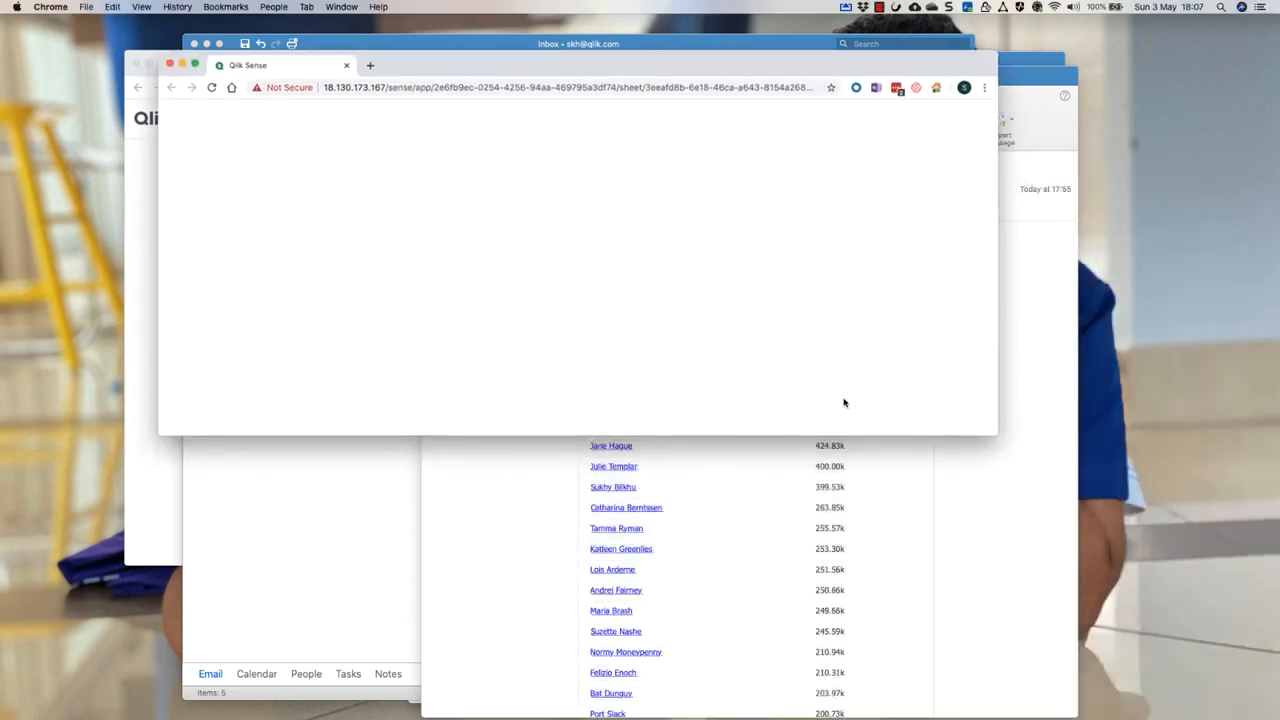
drag(847, 434, 848, 670)
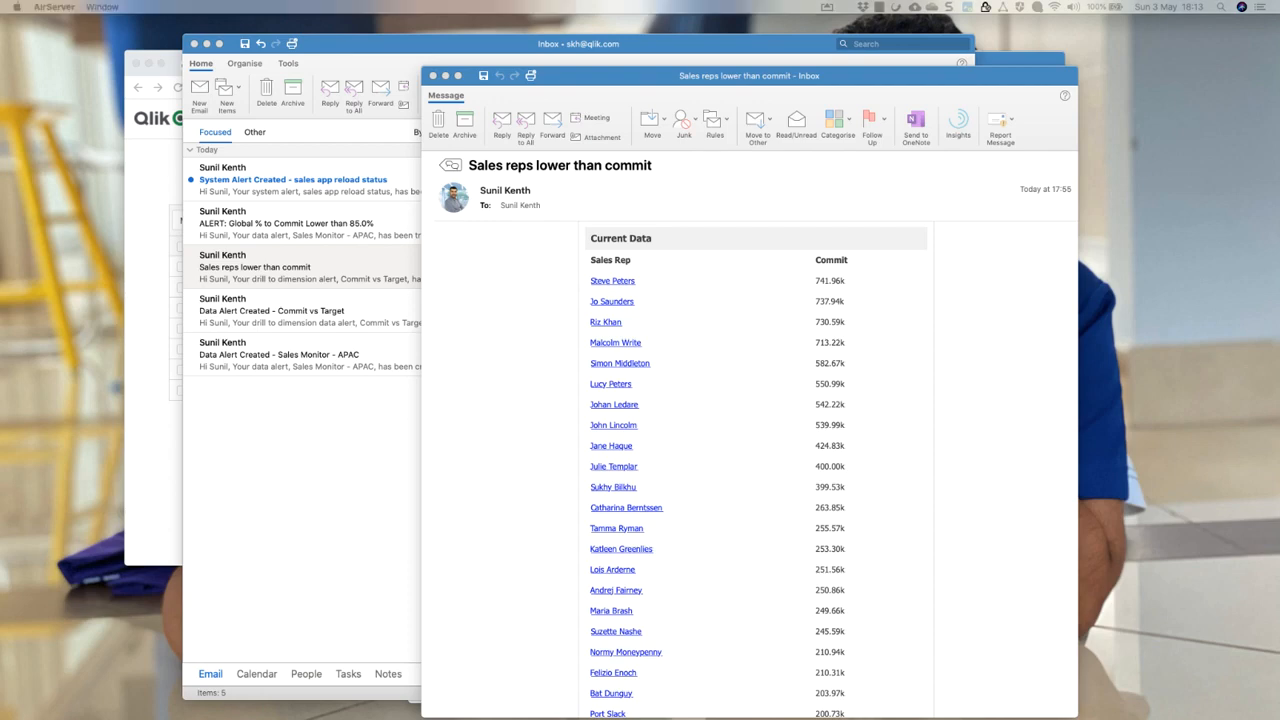
In the mirrored Qlik Alerting mobile app, open the "Sales reps lower than commit" entry from the triggered history and review its details.
drag(1069, 241, 1016, 82)
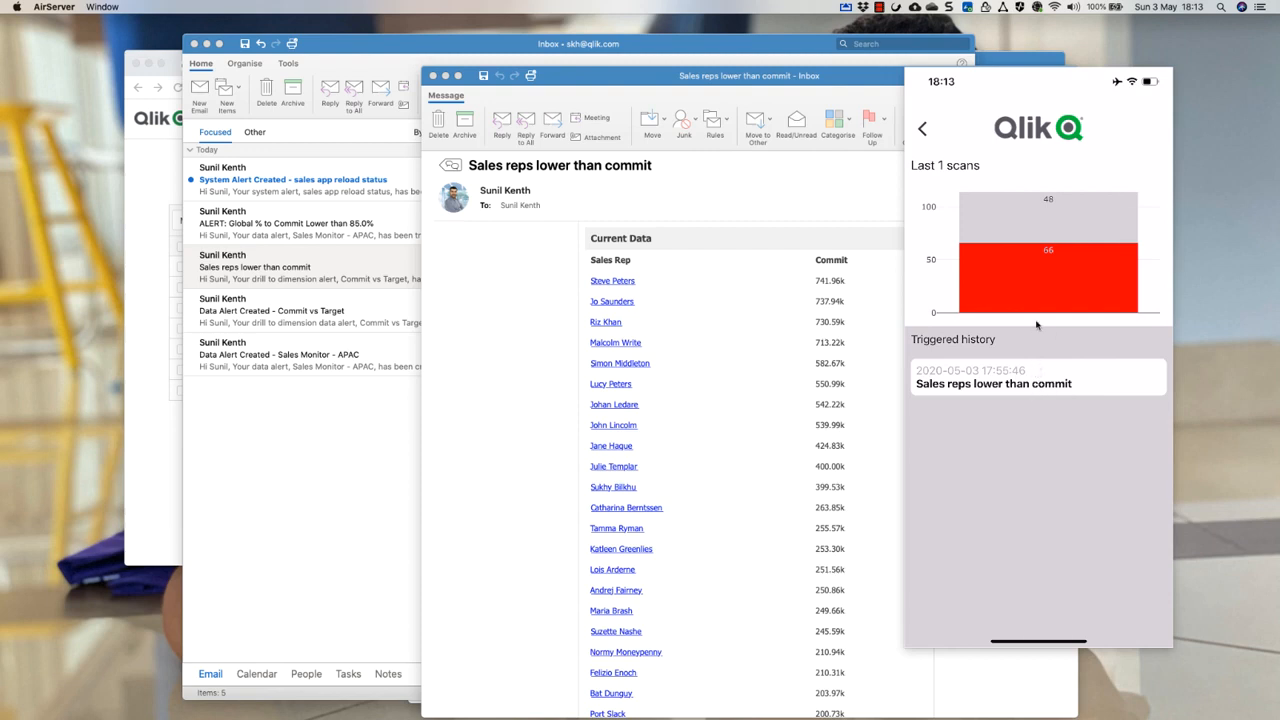
click(1044, 388)
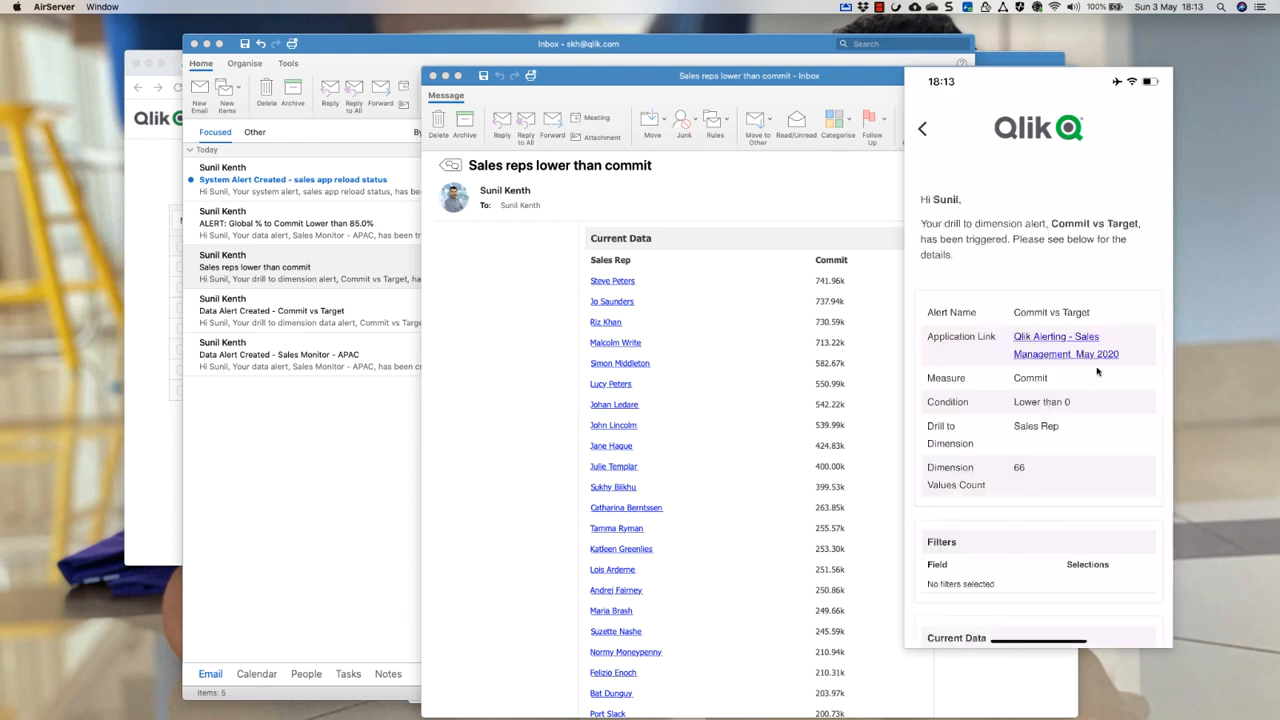
scroll(1095, 377, down, 5)
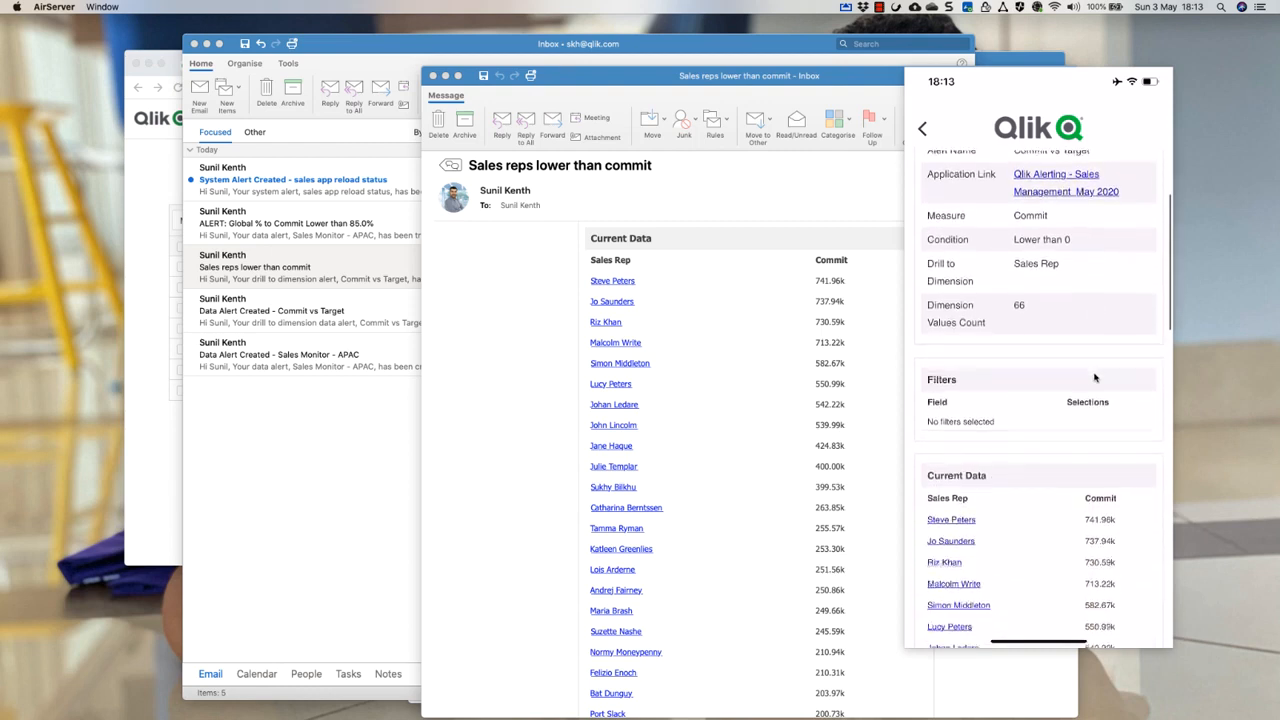
scroll(1095, 377, down, 3)
scroll(1095, 377, up, 5)
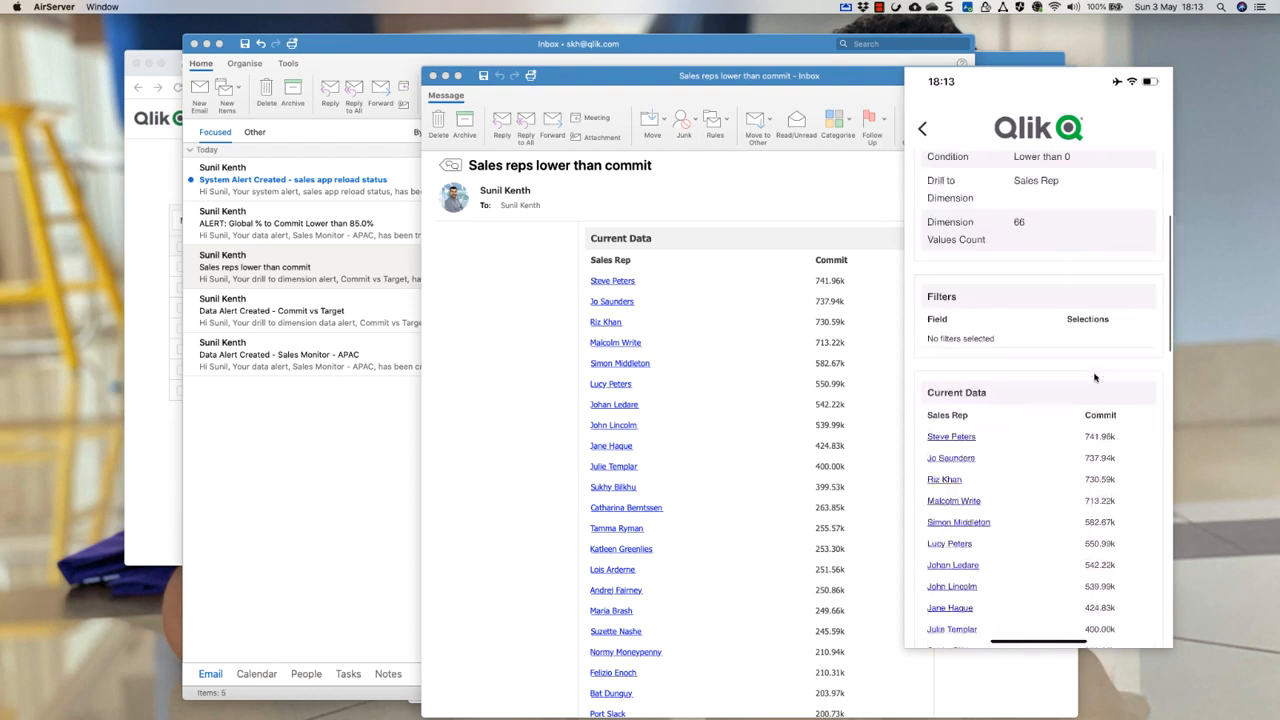